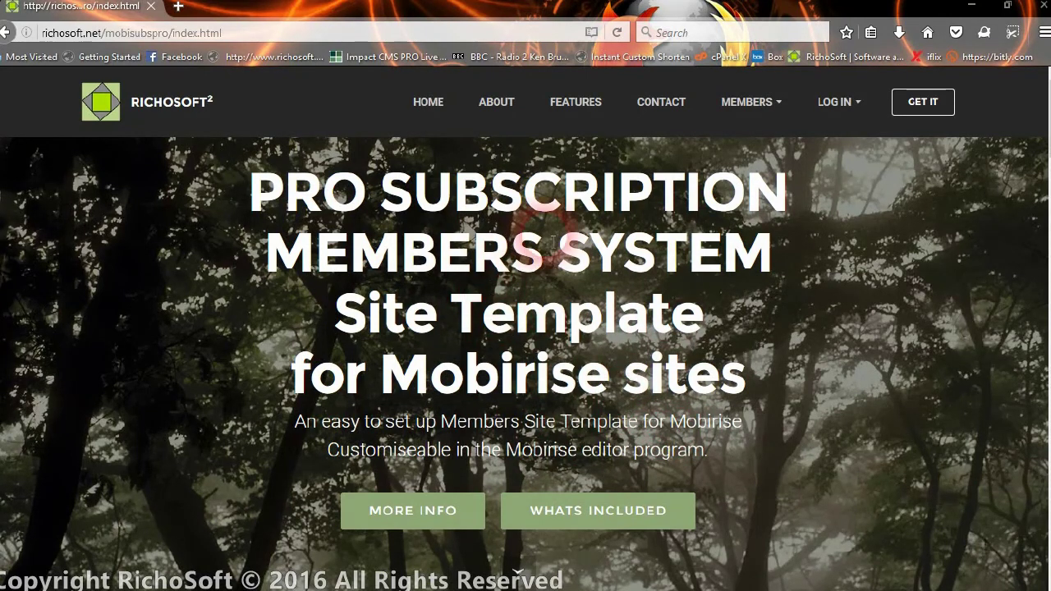
- Open Member Registration and look through the sign-up form and its monthly-to-lifetime subscription options
click(742, 108)
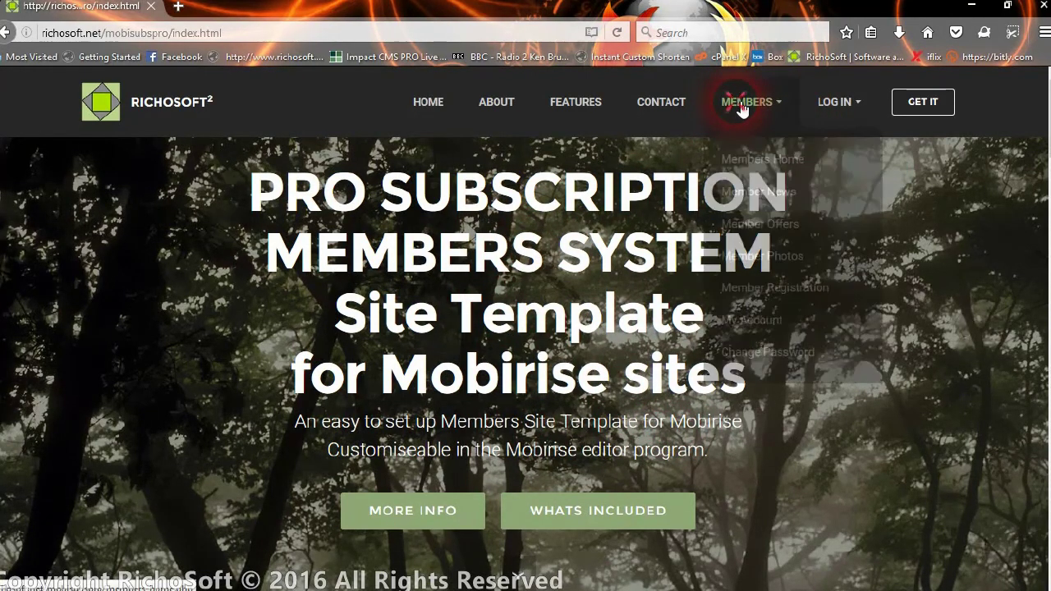
click(775, 291)
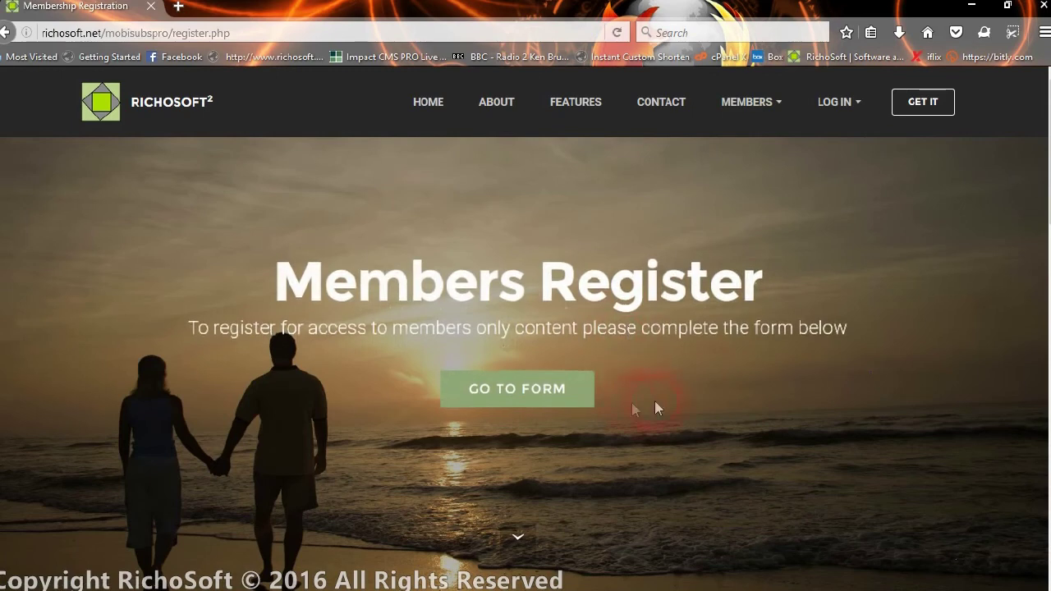
click(567, 389)
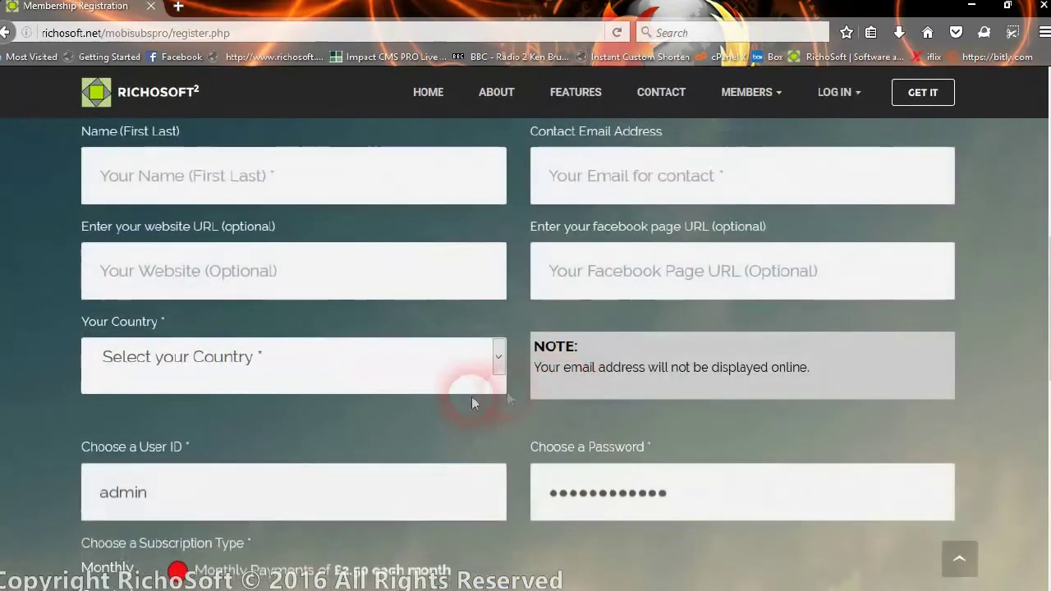
scroll(468, 356, down, 2)
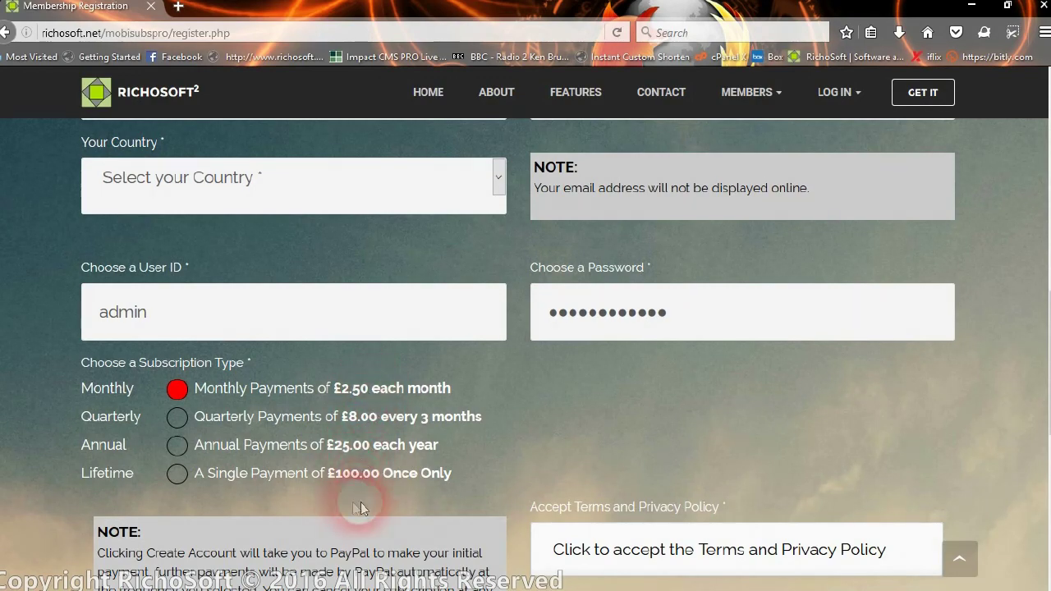
scroll(430, 417, up, 15)
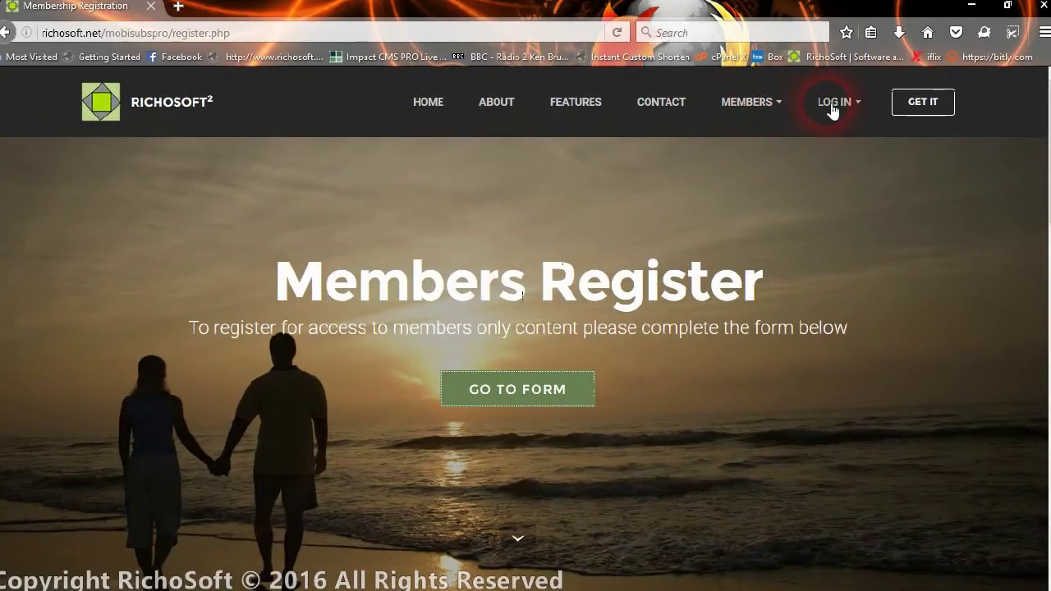
- Log in on the Members Log In page, replacing the saved credentials with the member's user ID and password
click(834, 107)
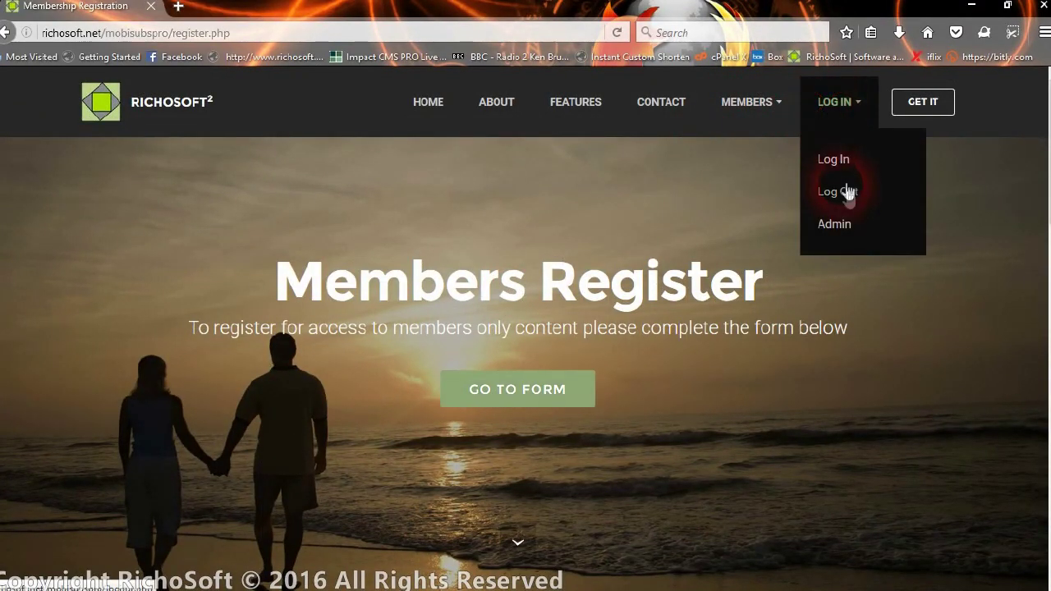
click(836, 159)
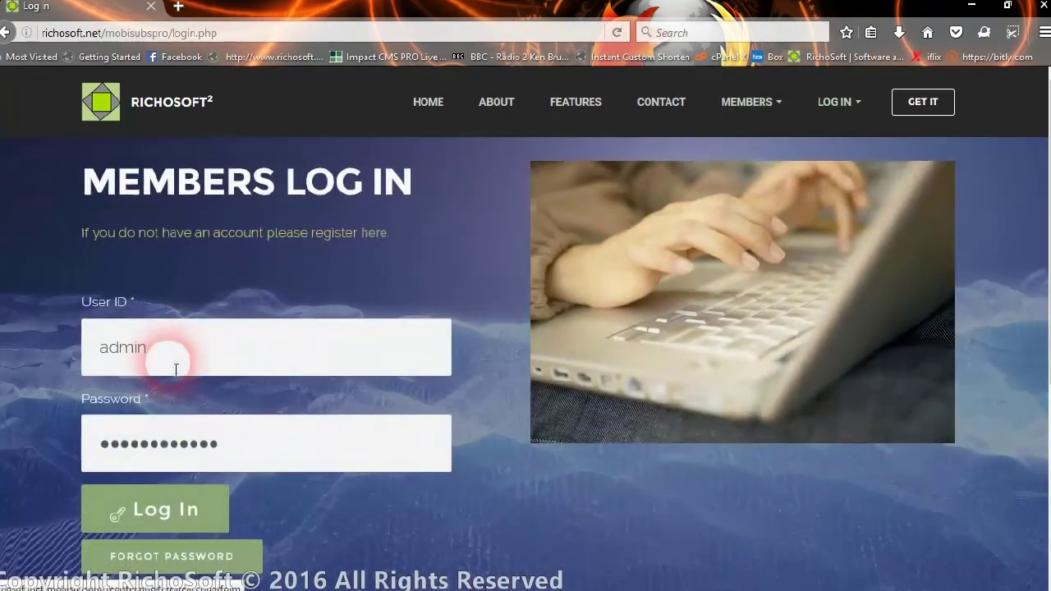
click(172, 354)
double_click(87, 347)
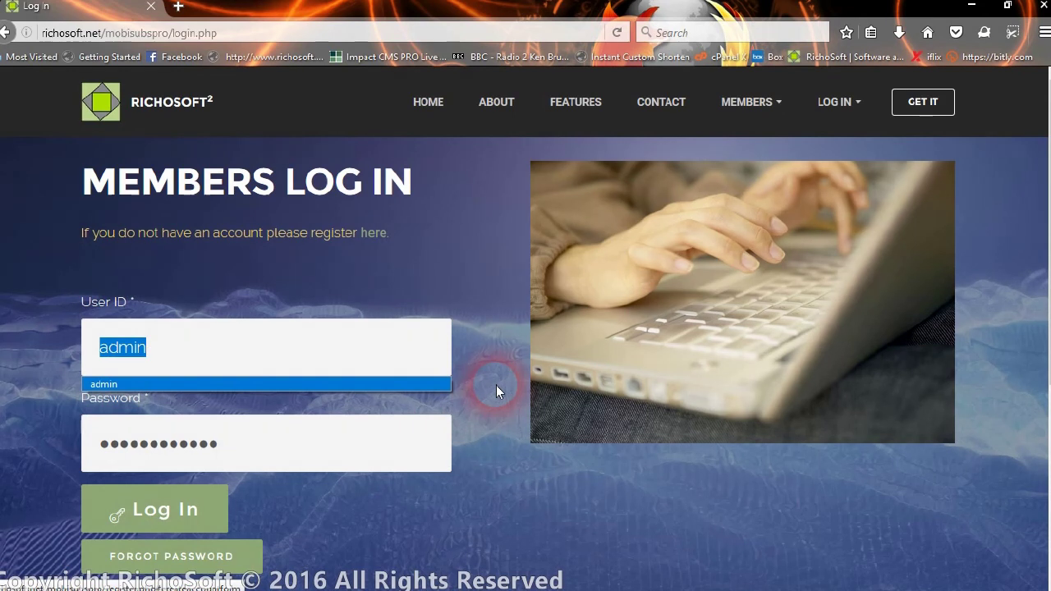
text(pretty)
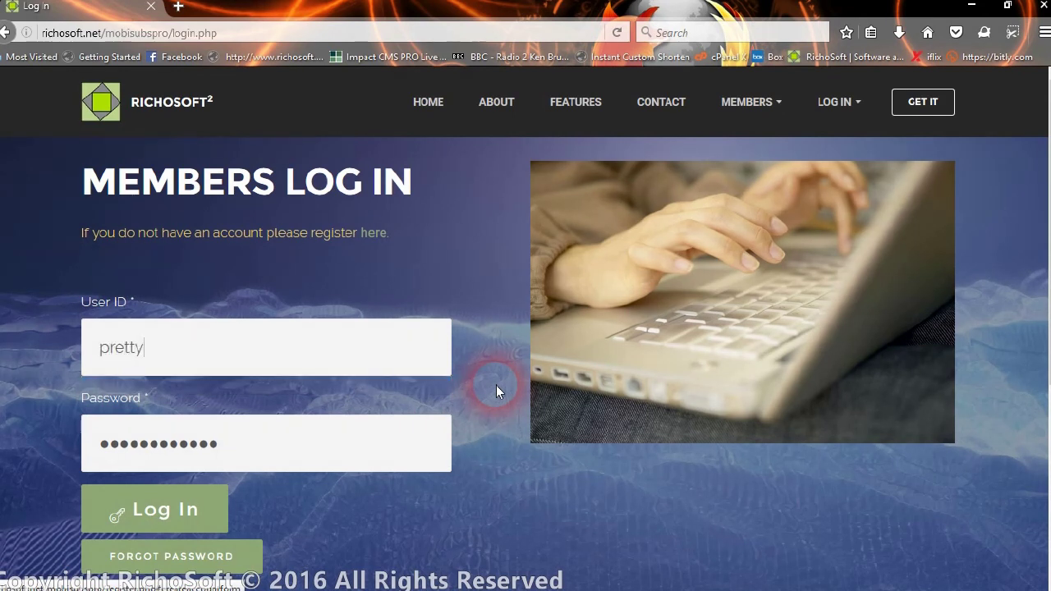
drag(235, 448, 76, 434)
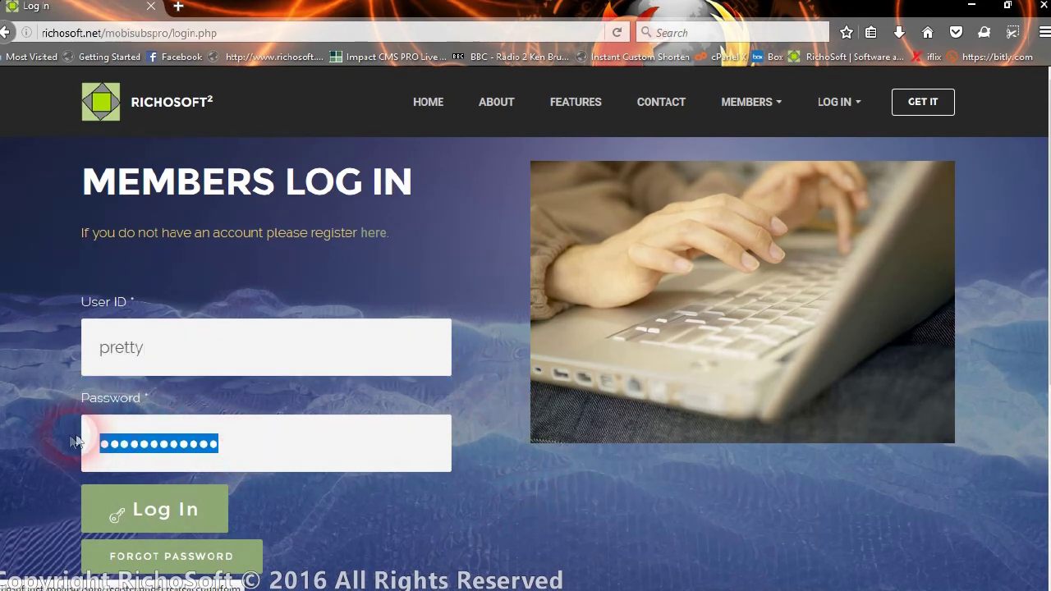
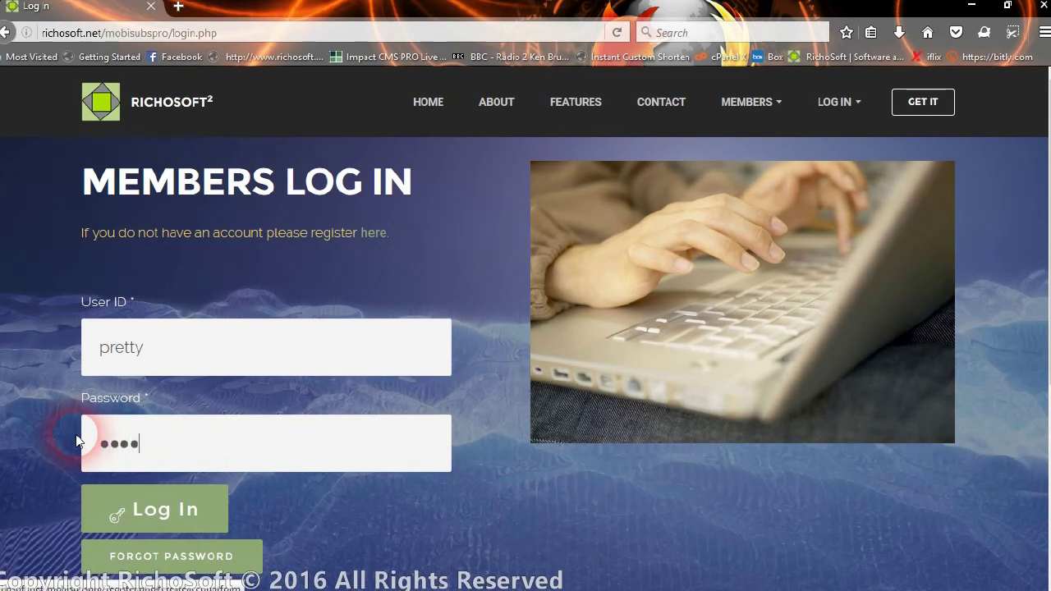
click(122, 454)
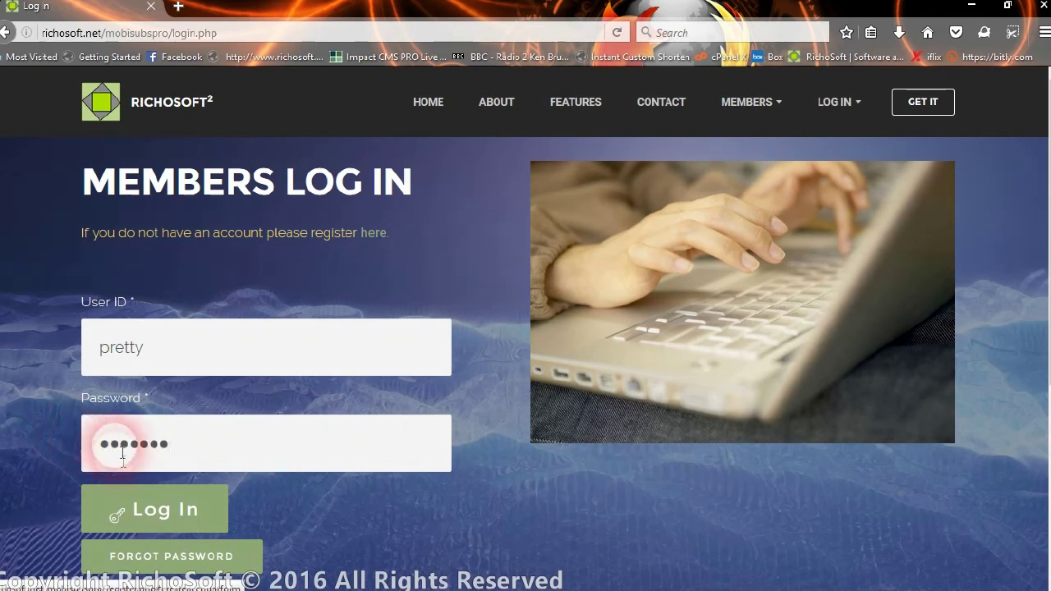
click(156, 507)
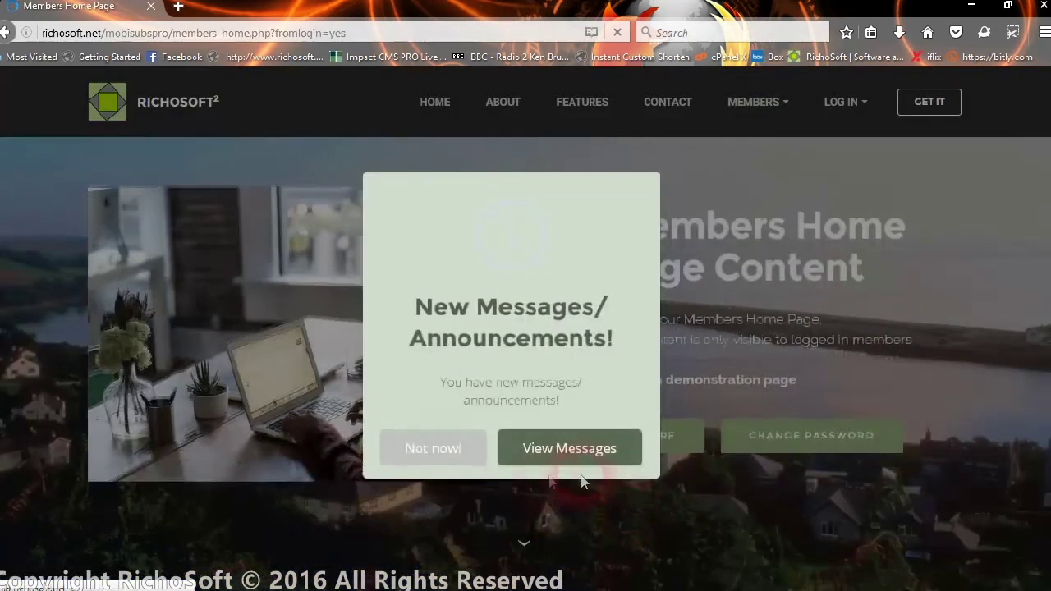
- Postpone the new-messages notice, check the annual £25.00 subscription note, and open the MEMBERS menu
click(430, 448)
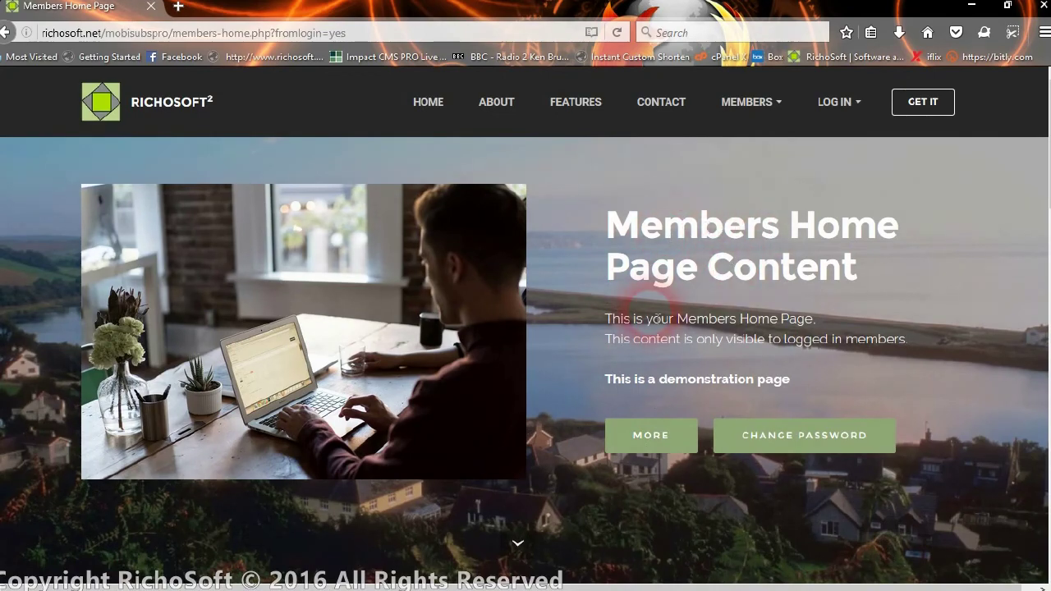
scroll(650, 312, down, 4)
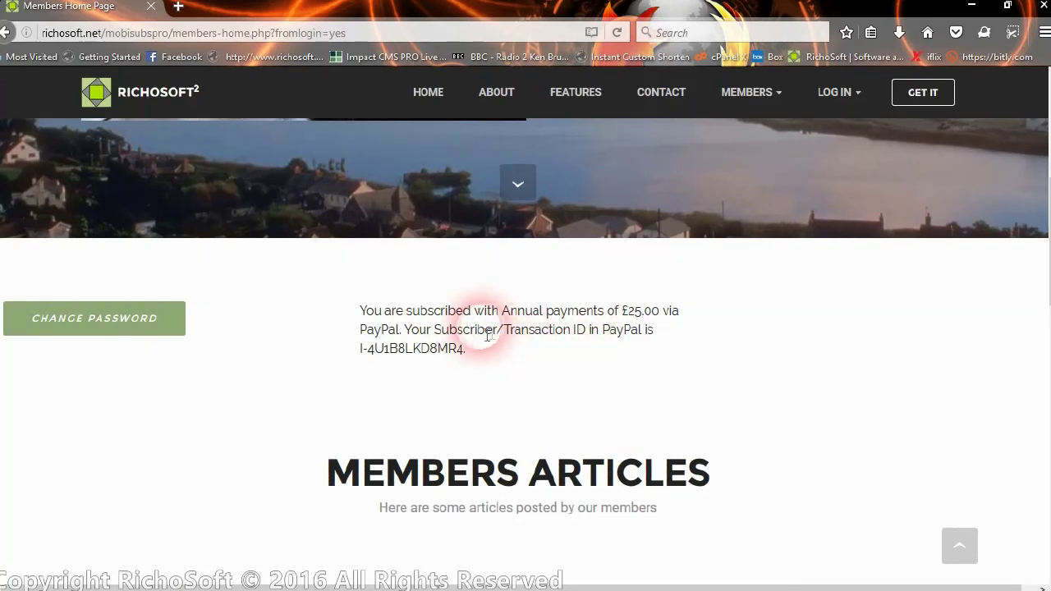
scroll(375, 352, up, 5)
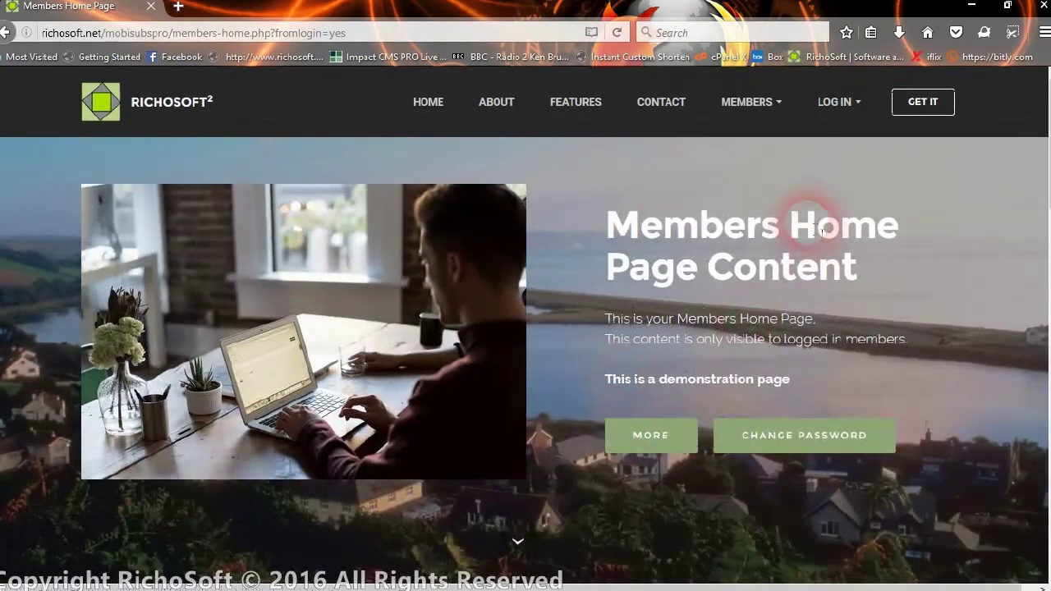
click(749, 103)
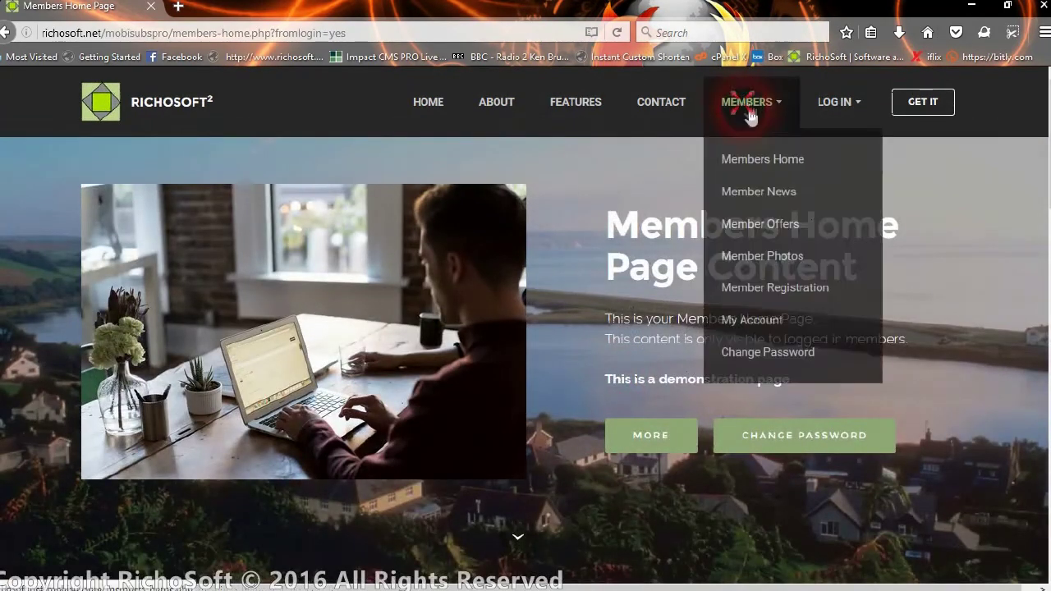
- Open My Account's details form and re-save the member's email address, dismissing the confirmation
click(762, 320)
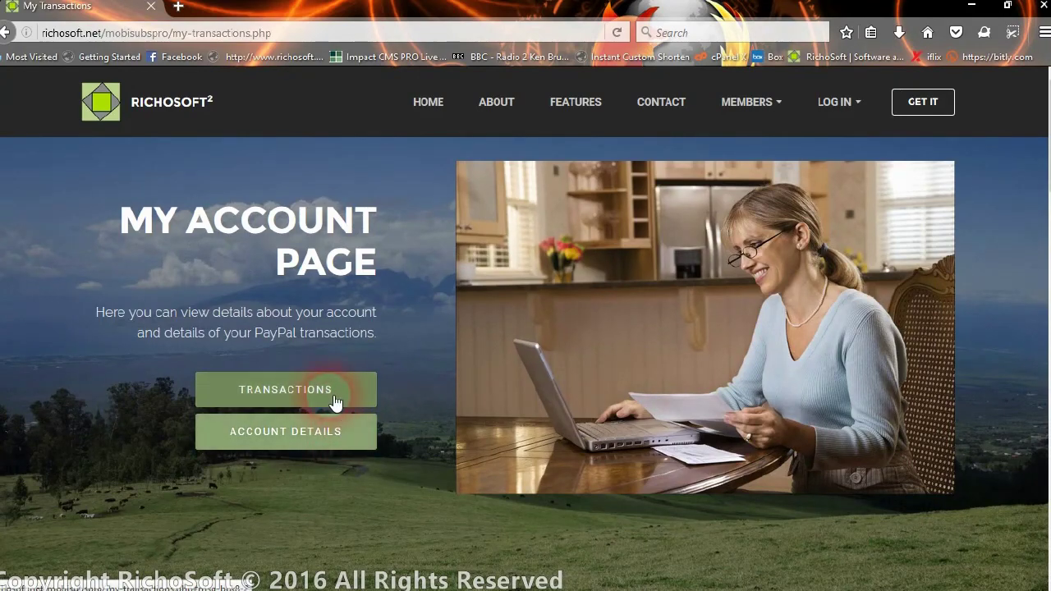
click(322, 437)
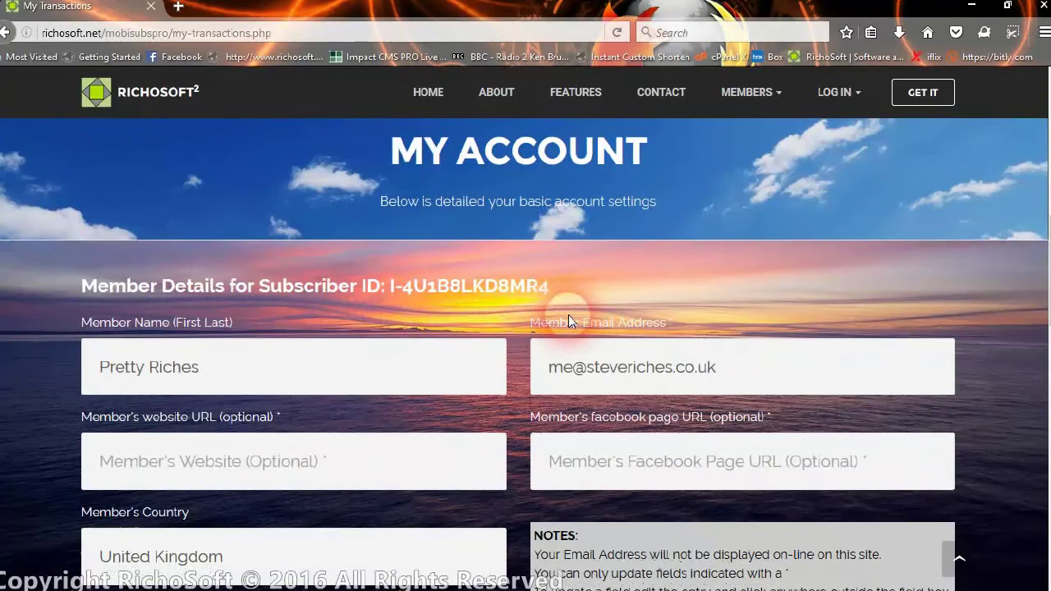
scroll(568, 315, down, 2)
click(218, 289)
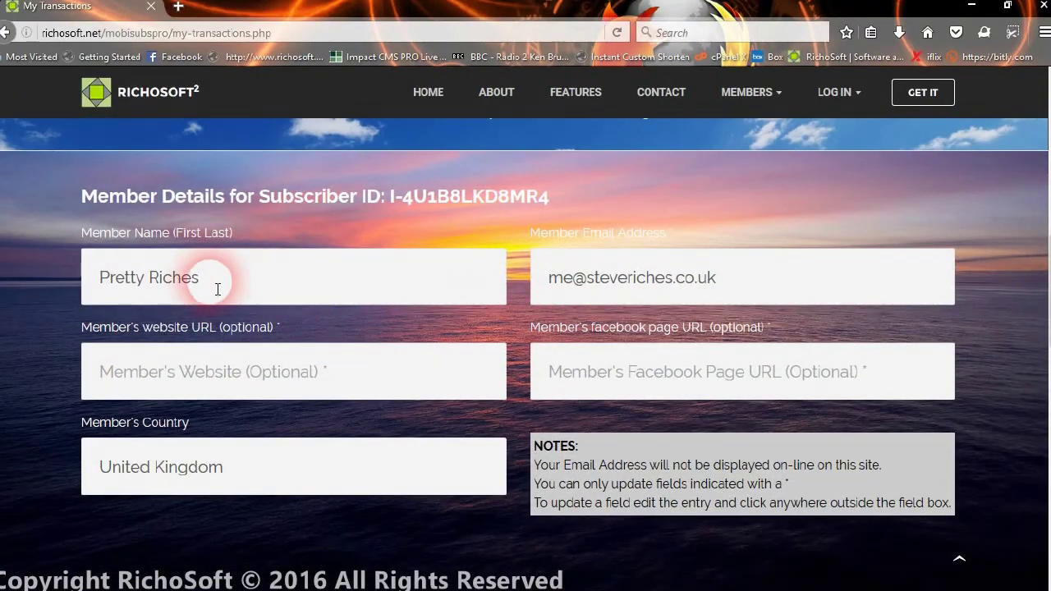
click(777, 288)
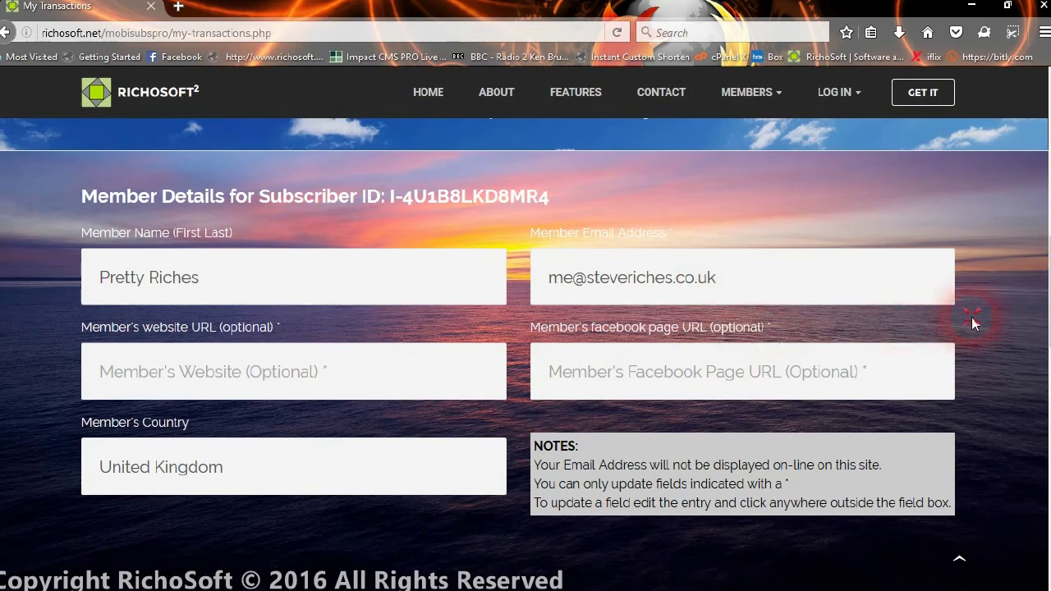
click(725, 305)
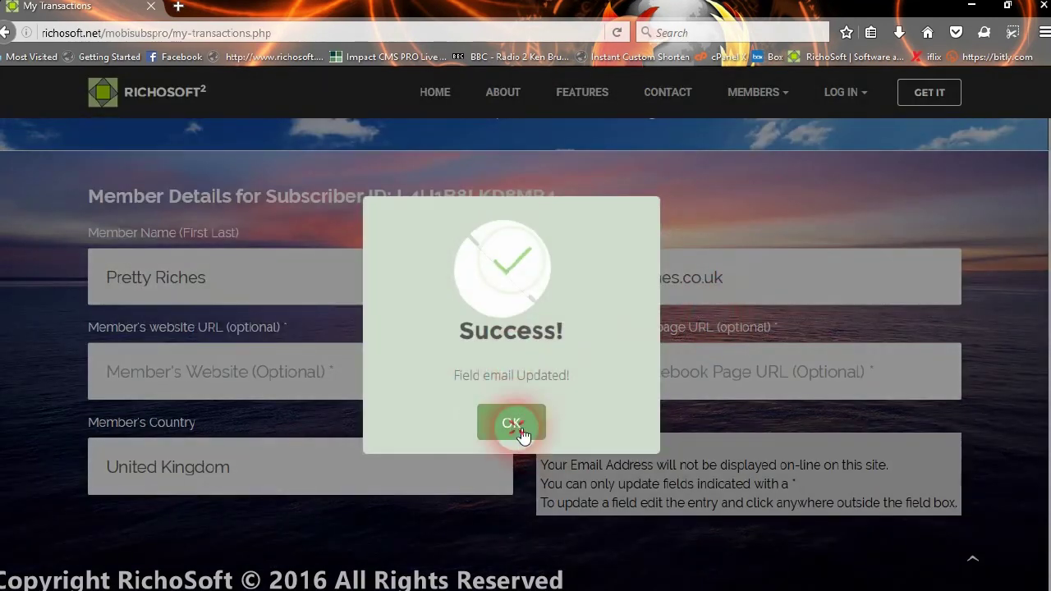
click(517, 428)
click(326, 362)
click(296, 374)
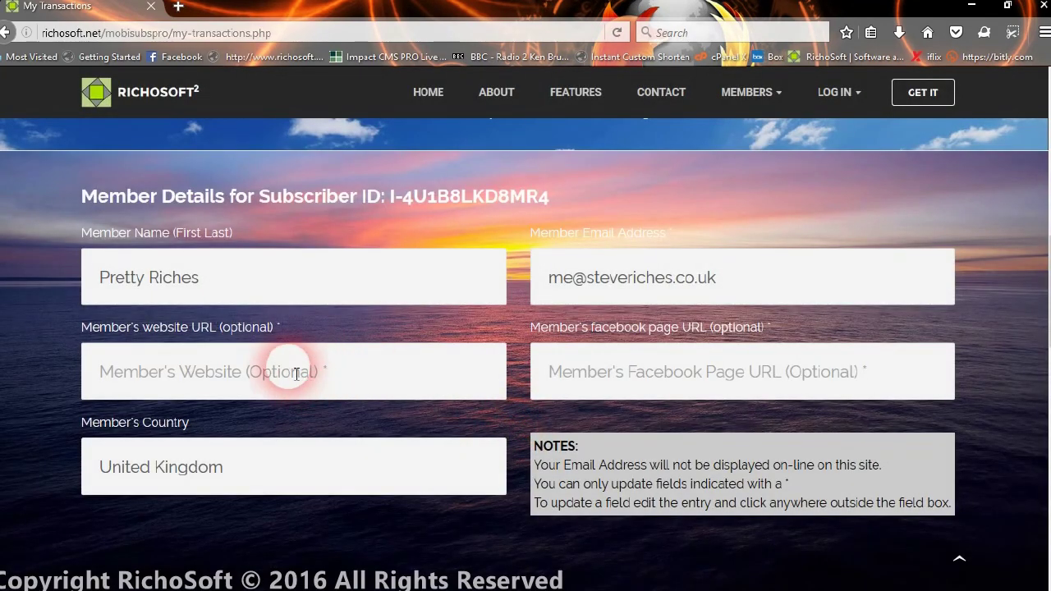
text(http://ww)
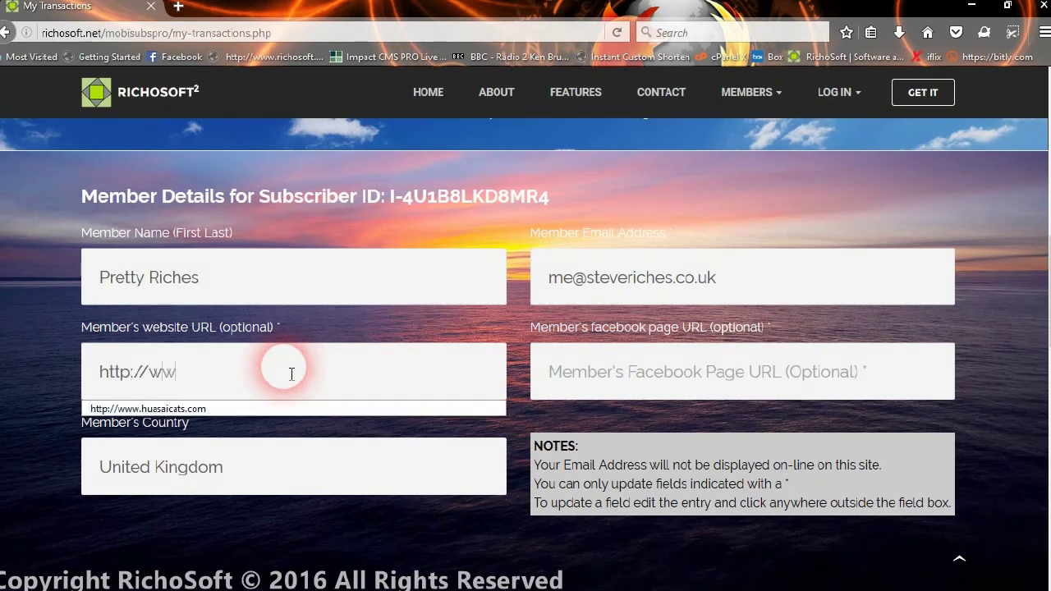
text(w.richosoft.co.uk)
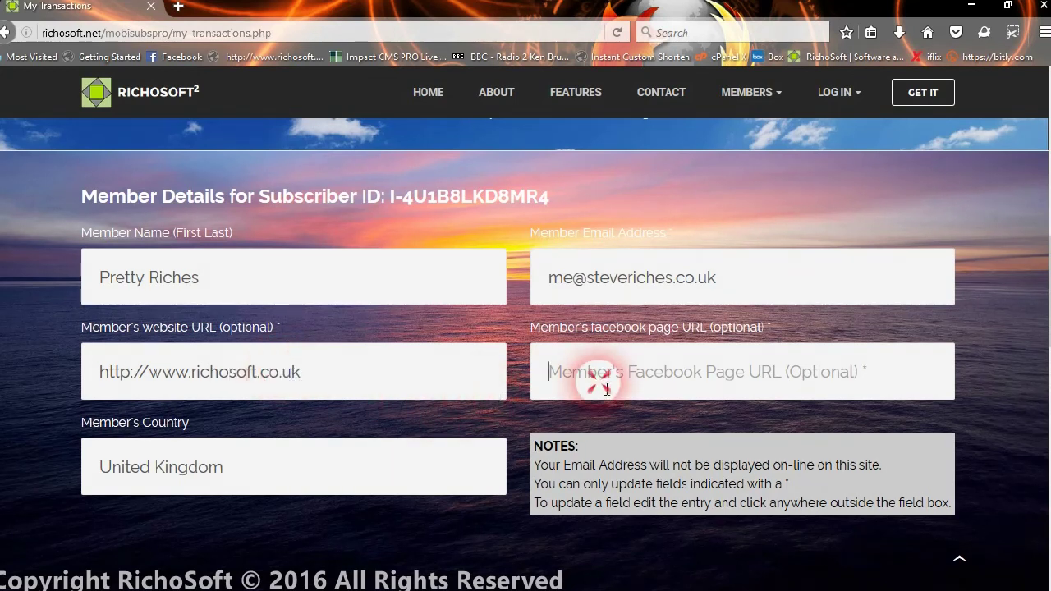
click(601, 380)
click(510, 422)
click(745, 382)
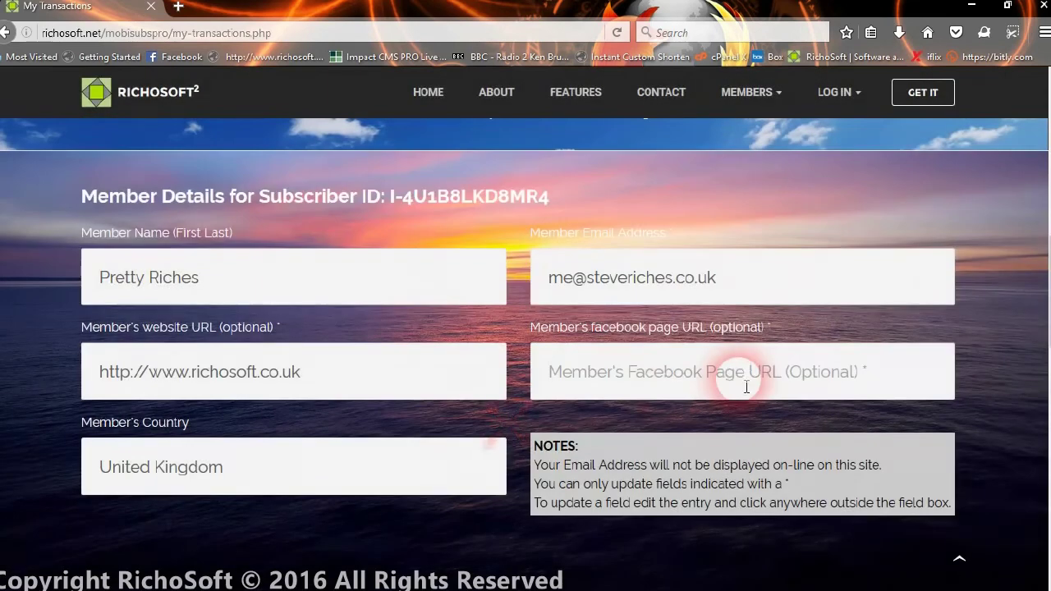
text(http://facebook)
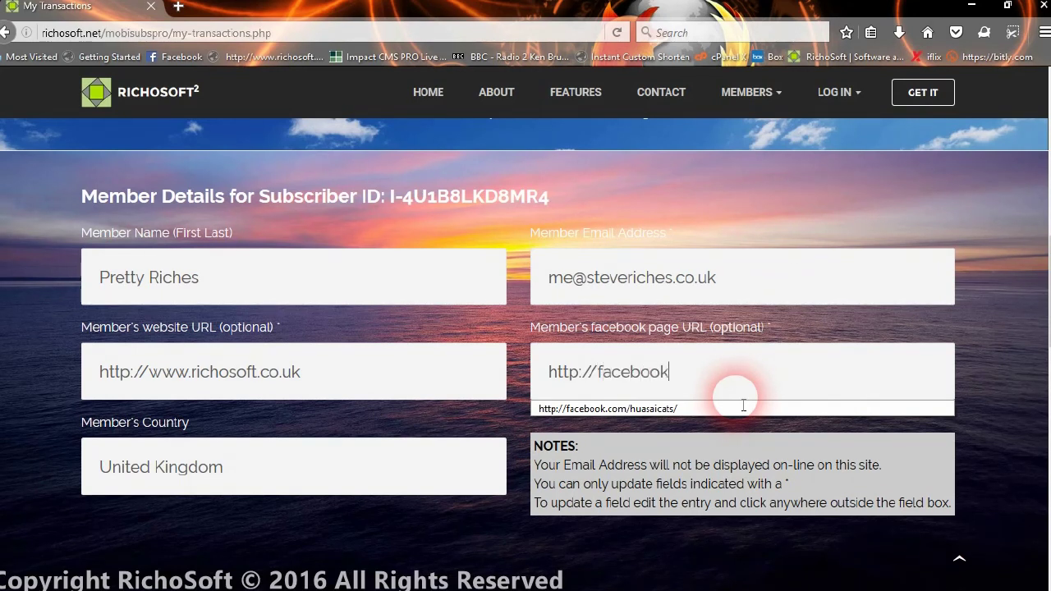
key(Left)
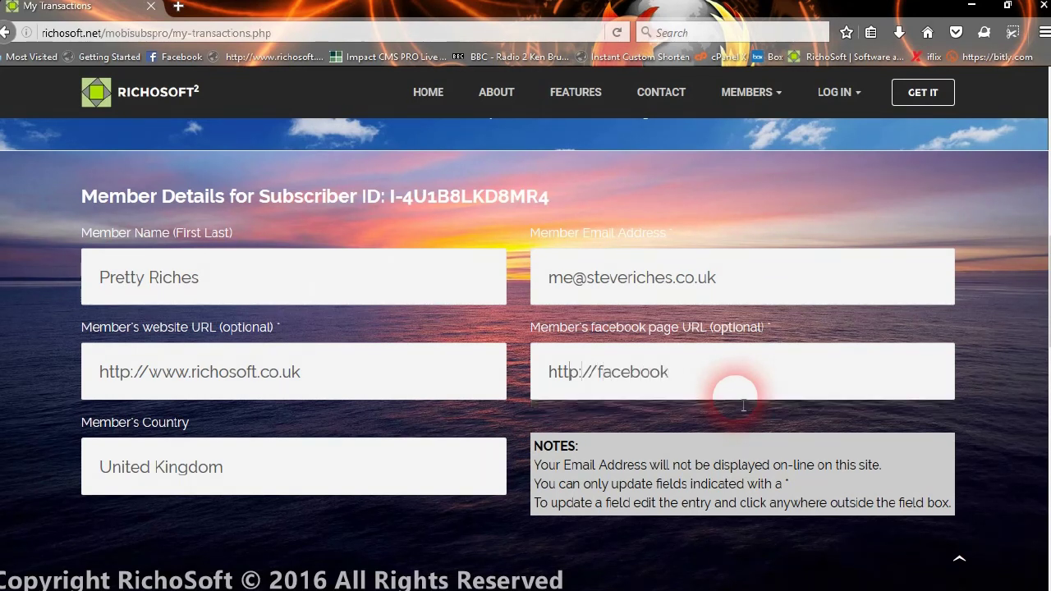
text(s:)
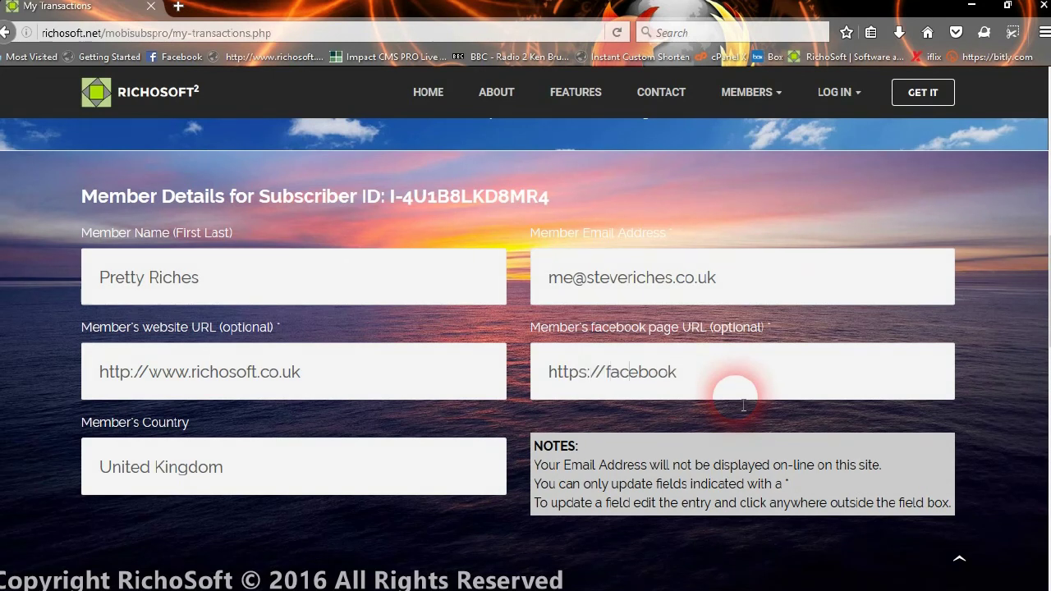
key(Right)
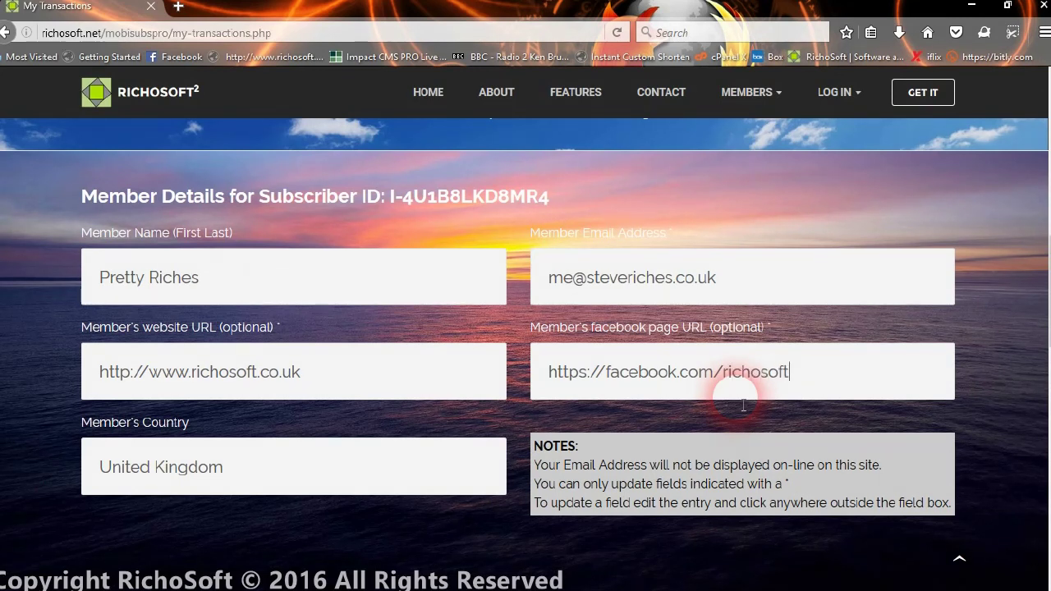
click(642, 413)
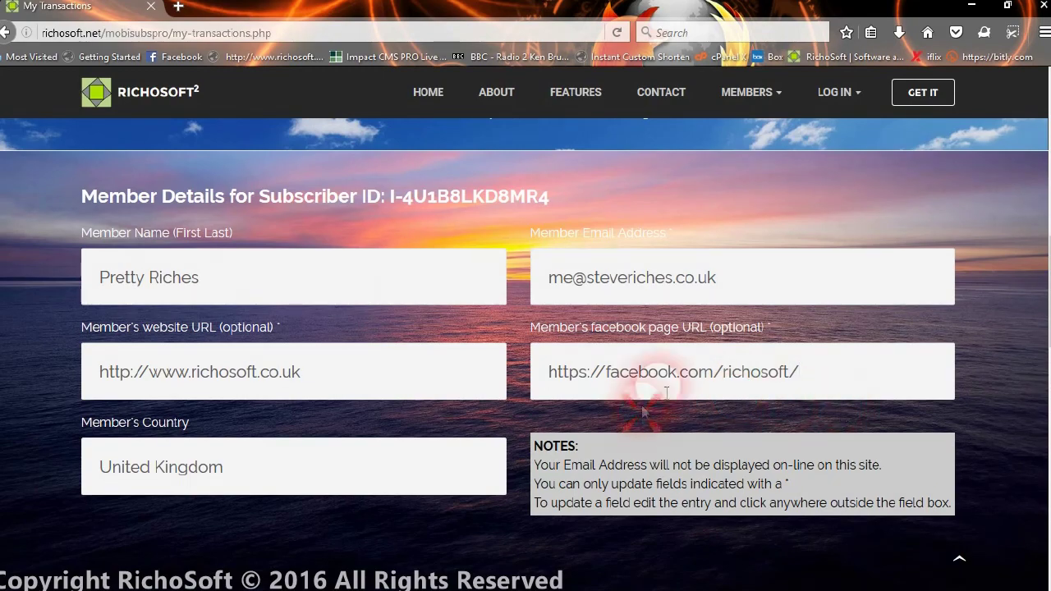
click(530, 427)
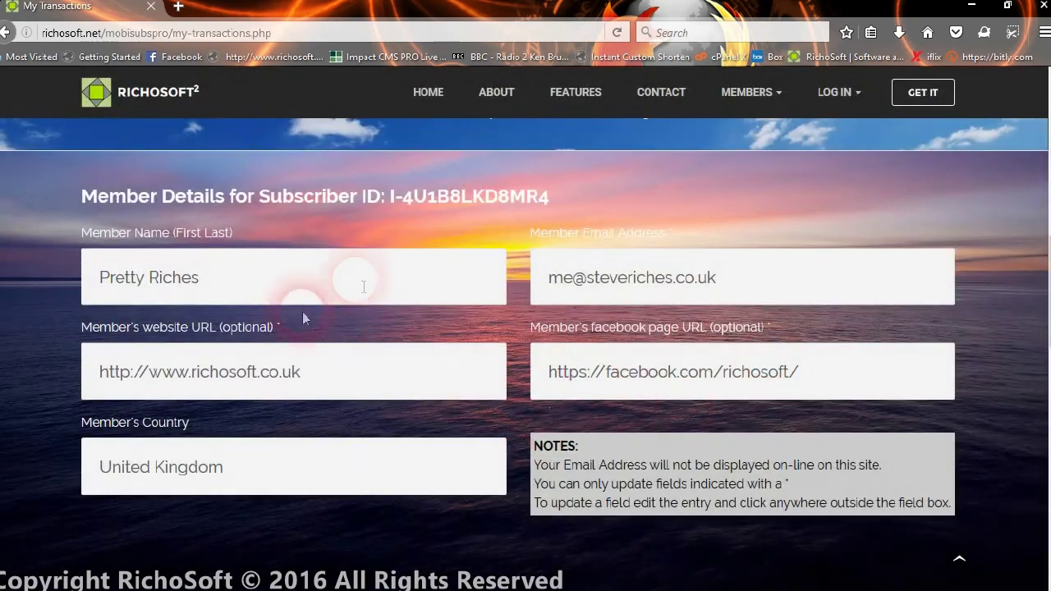
scroll(548, 368, down, 4)
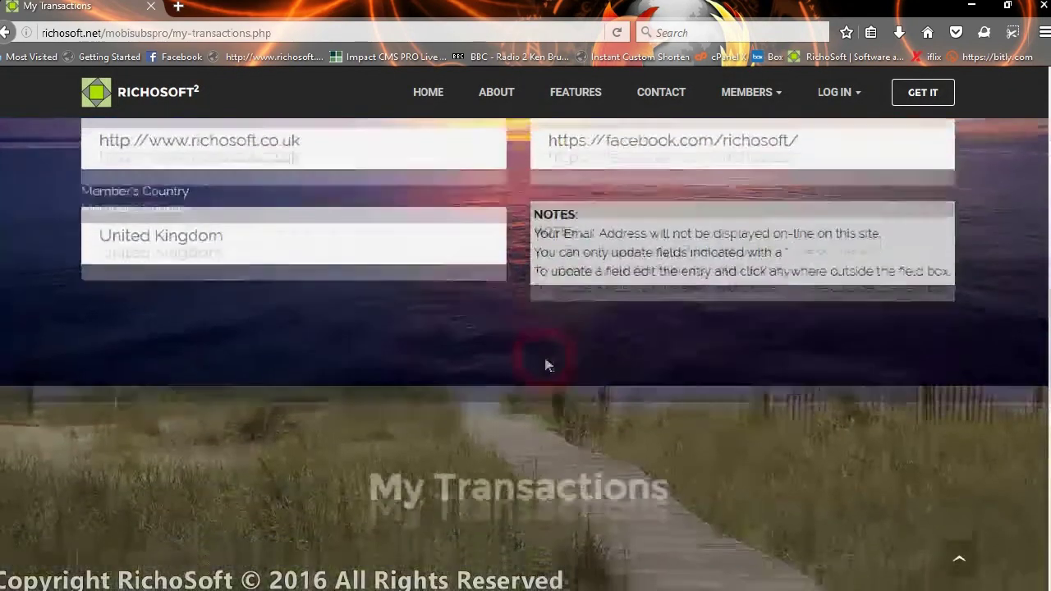
scroll(548, 367, down, 4)
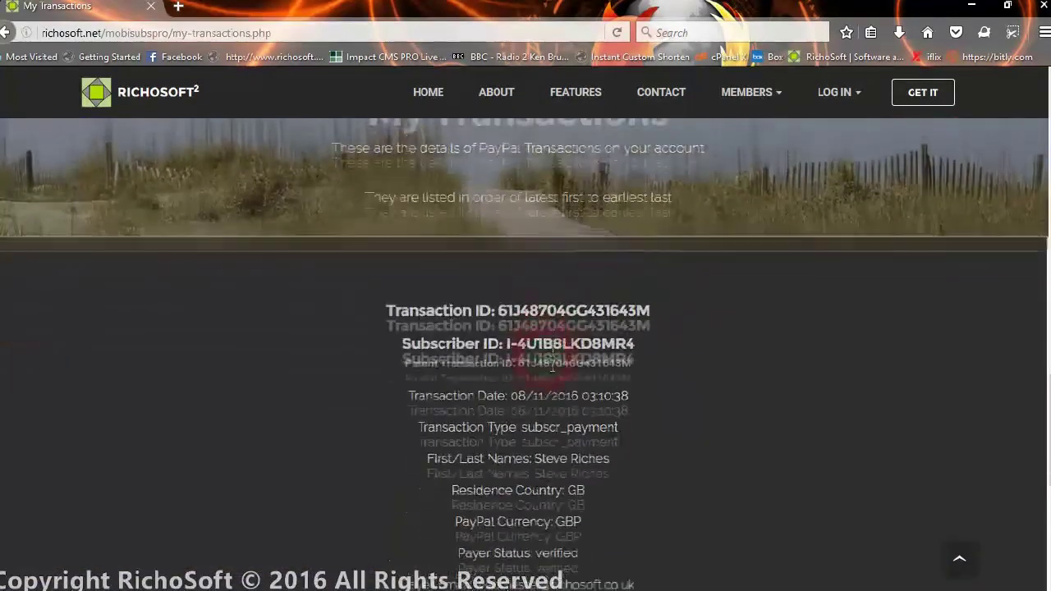
scroll(593, 469, down, 1)
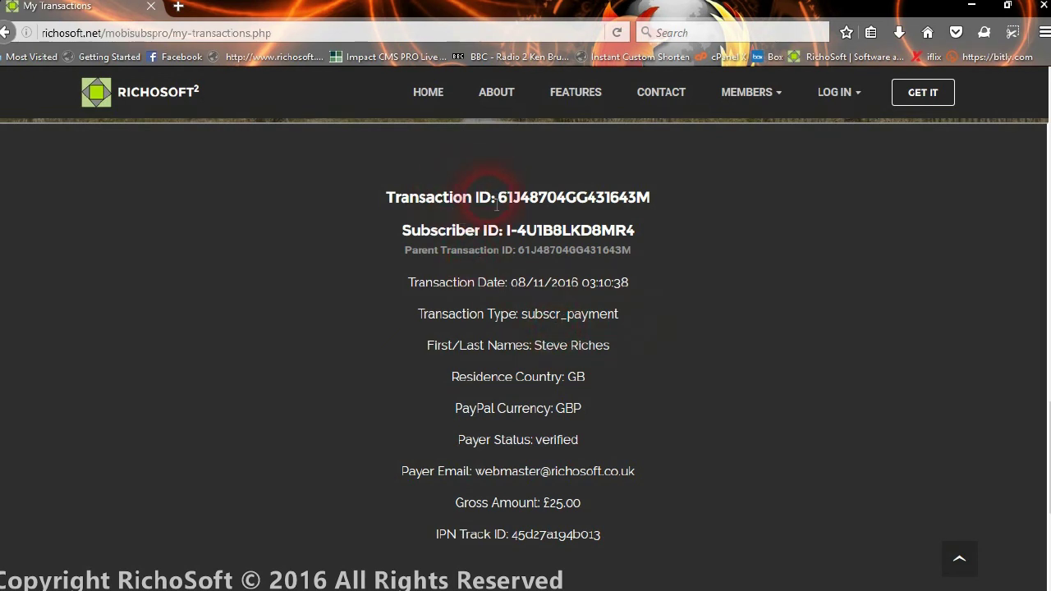
drag(500, 206, 654, 198)
click(504, 236)
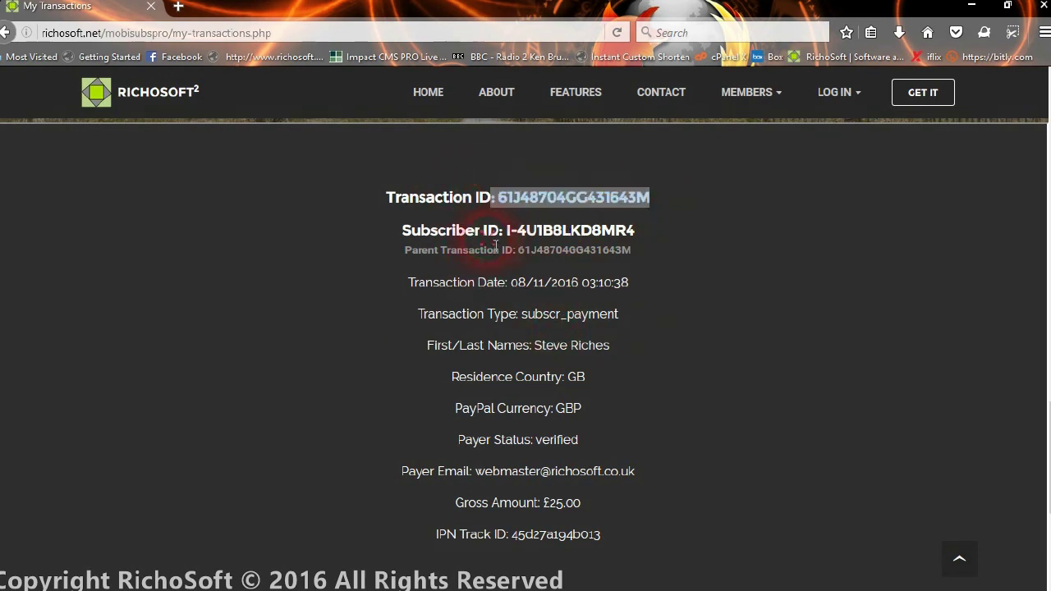
drag(508, 232, 635, 232)
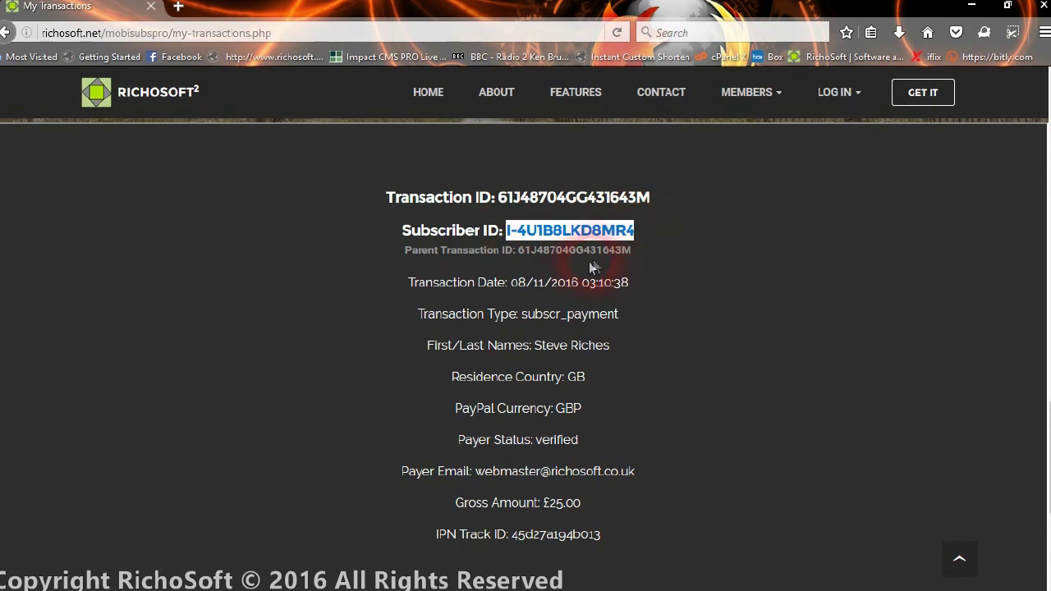
click(519, 261)
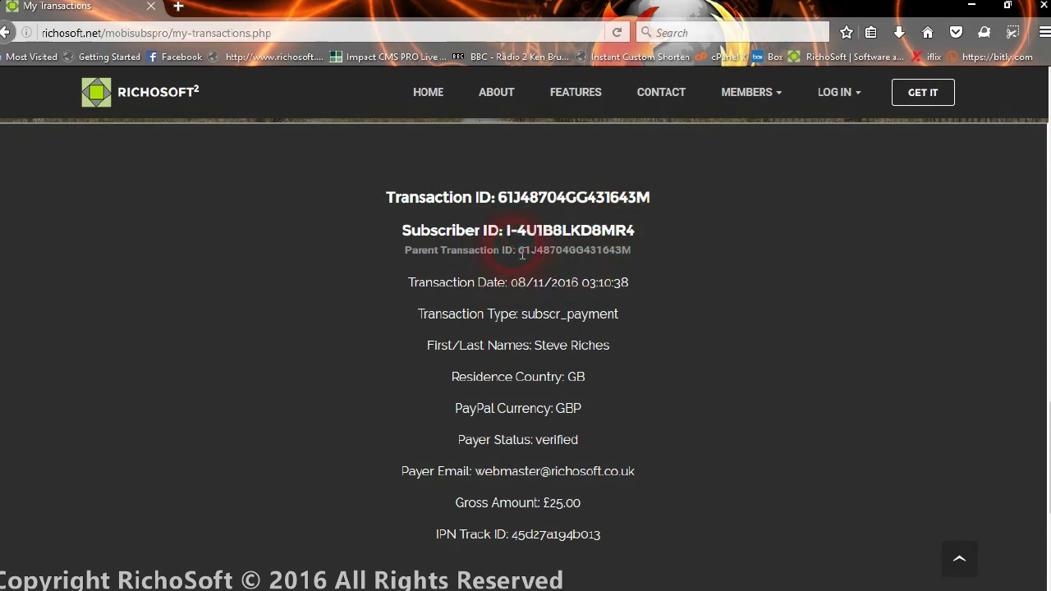
drag(522, 255, 635, 257)
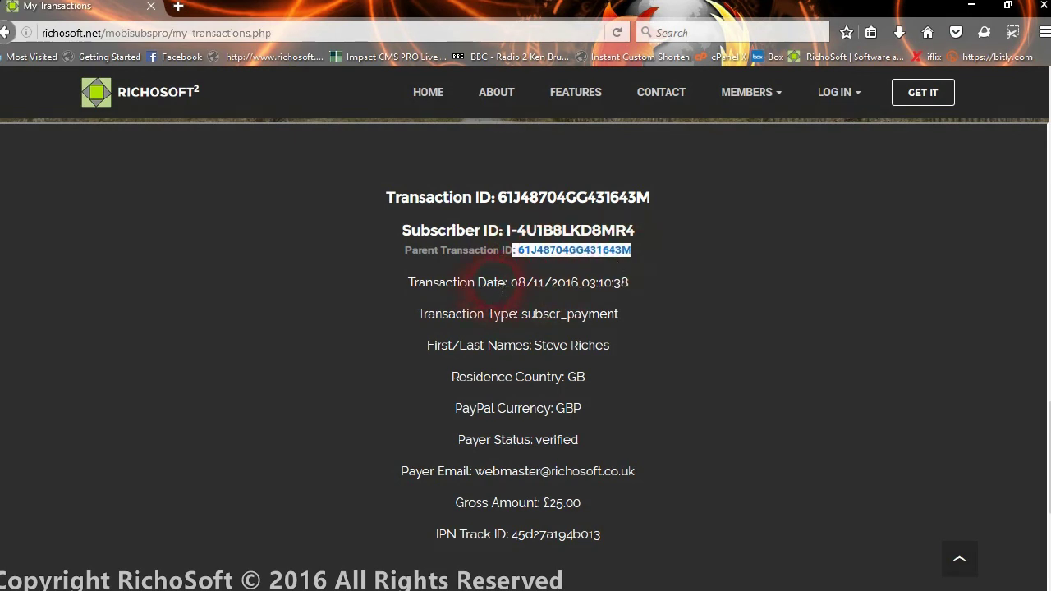
click(542, 267)
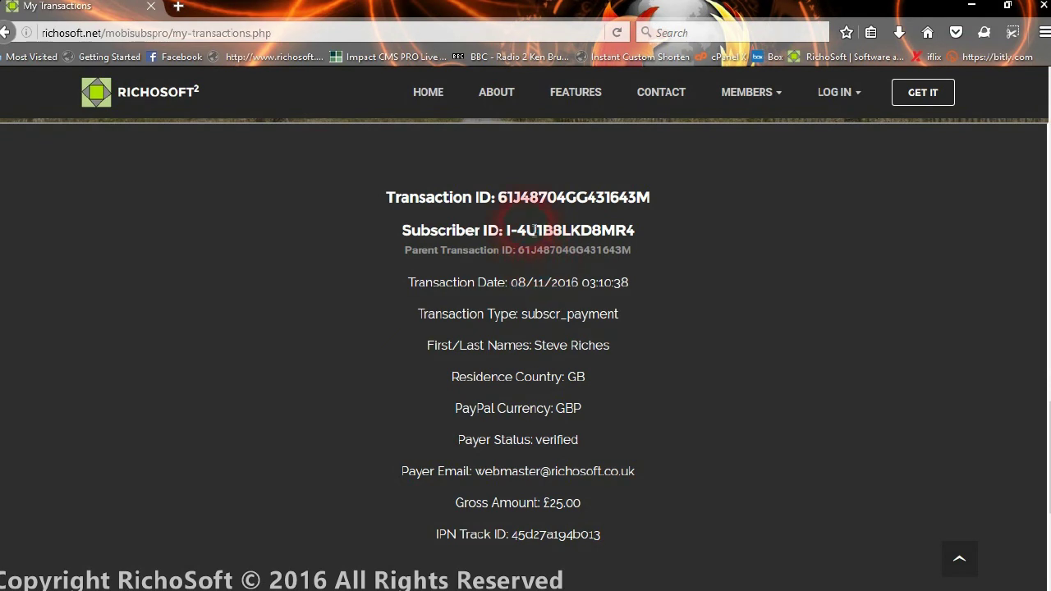
click(522, 282)
drag(519, 290, 638, 291)
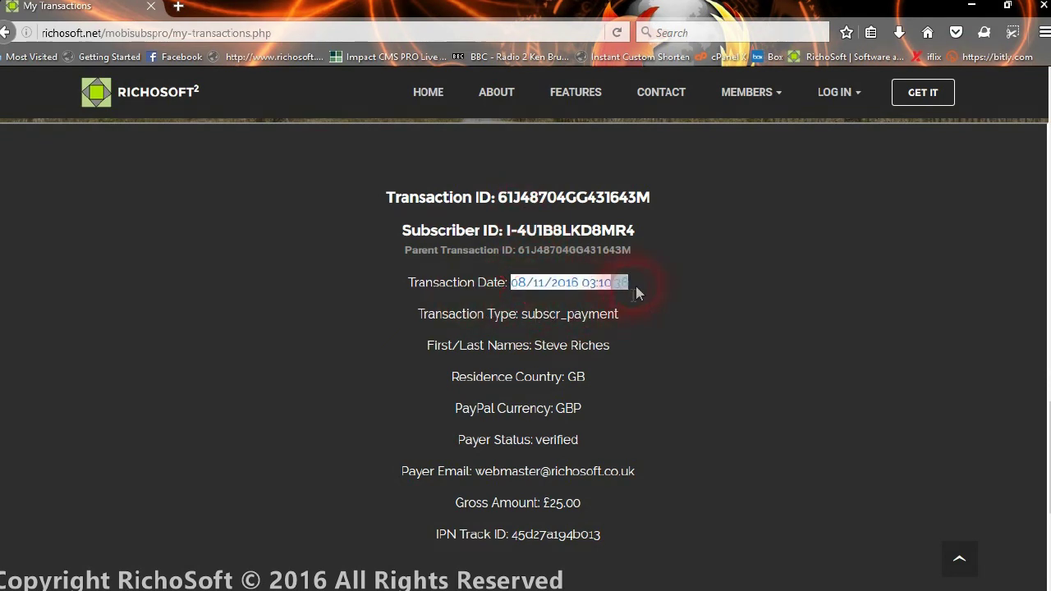
click(572, 326)
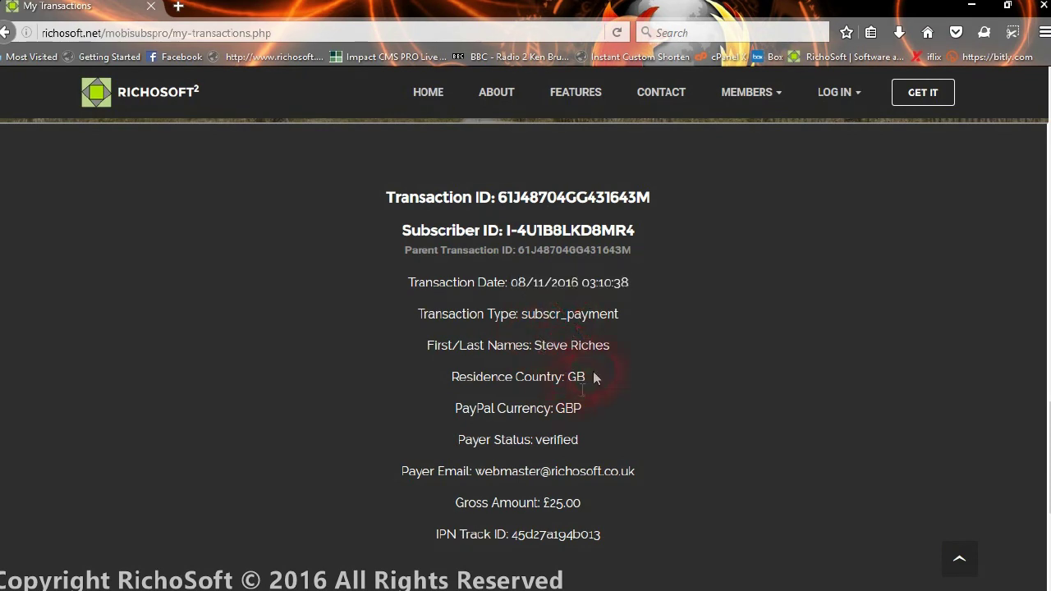
scroll(609, 367, down, 2)
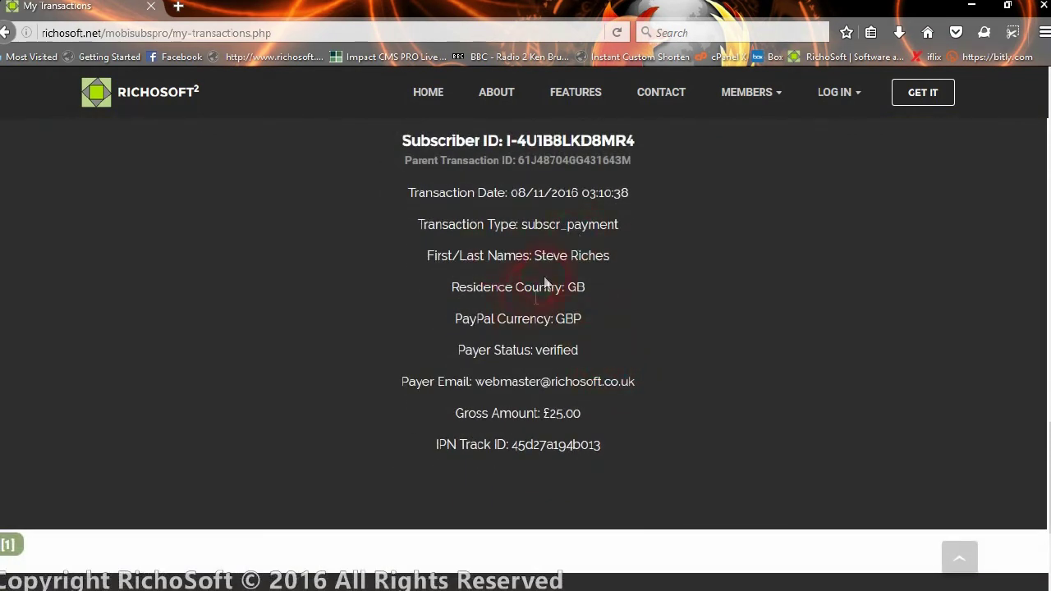
drag(543, 262, 615, 263)
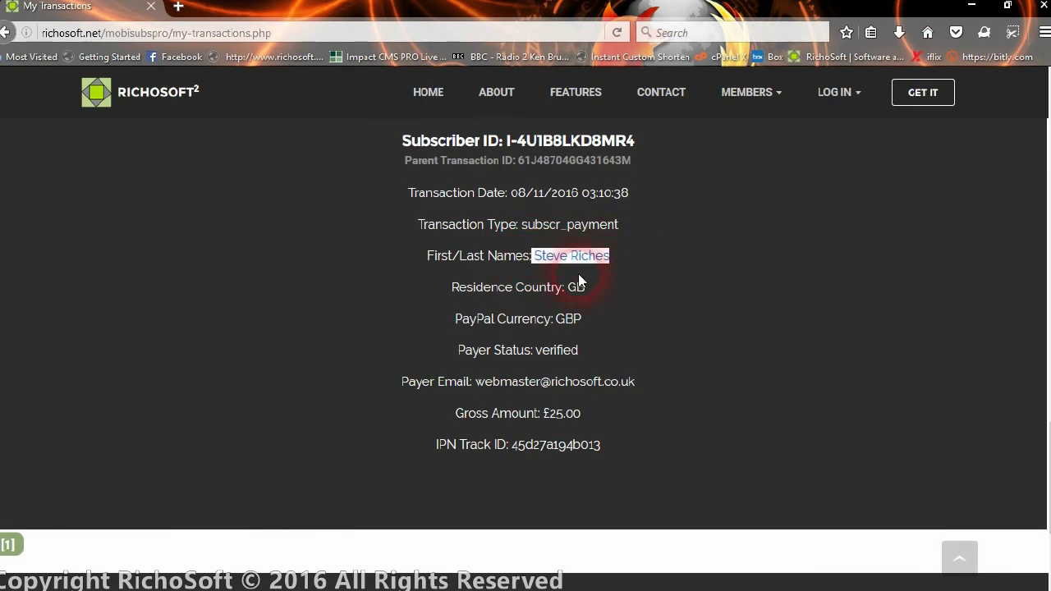
click(639, 266)
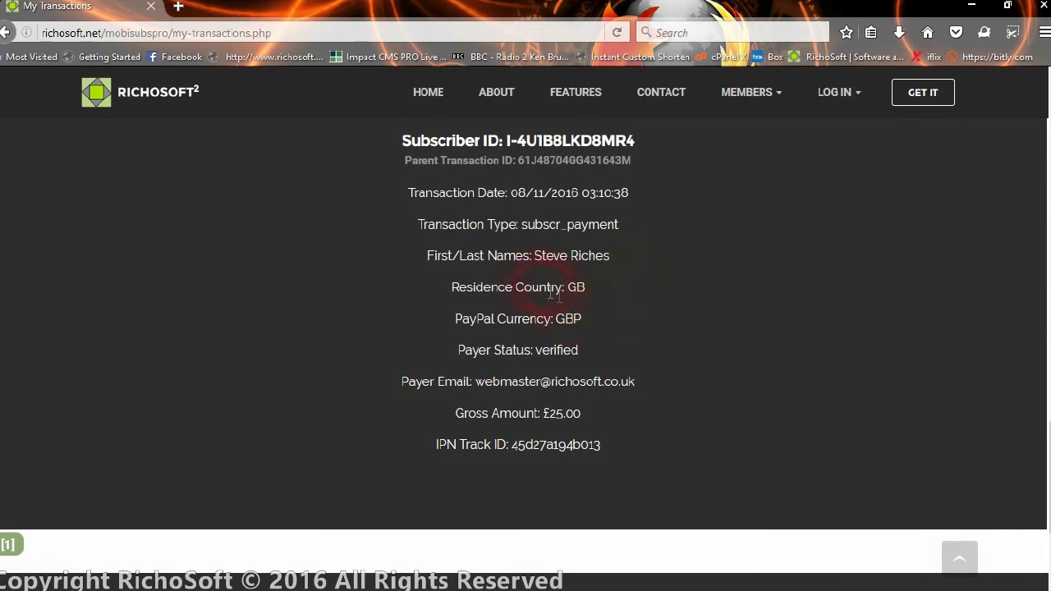
double_click(581, 287)
drag(571, 326, 582, 321)
double_click(548, 355)
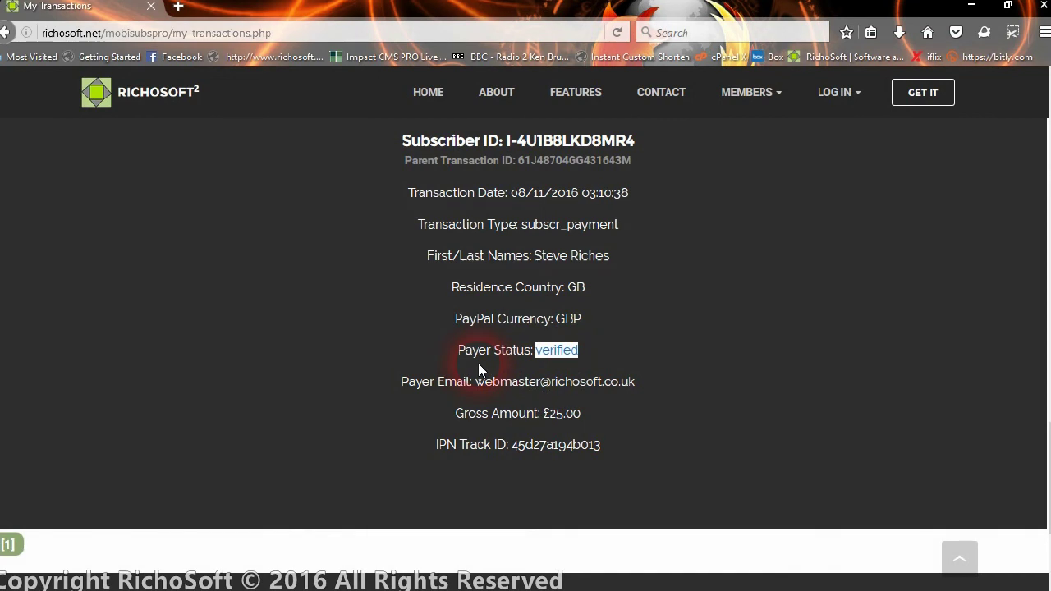
click(584, 371)
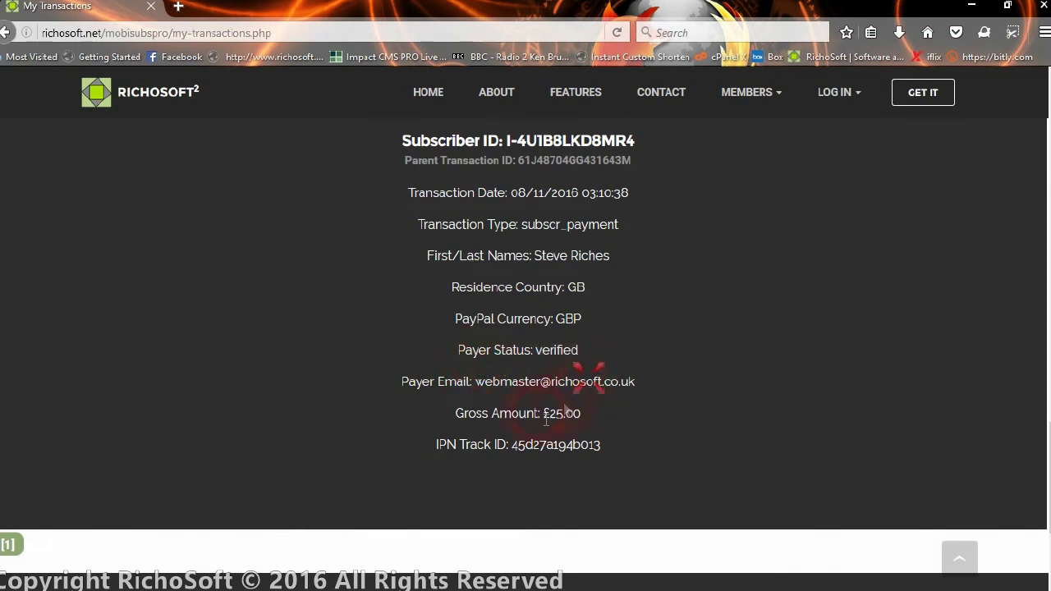
drag(478, 381, 637, 393)
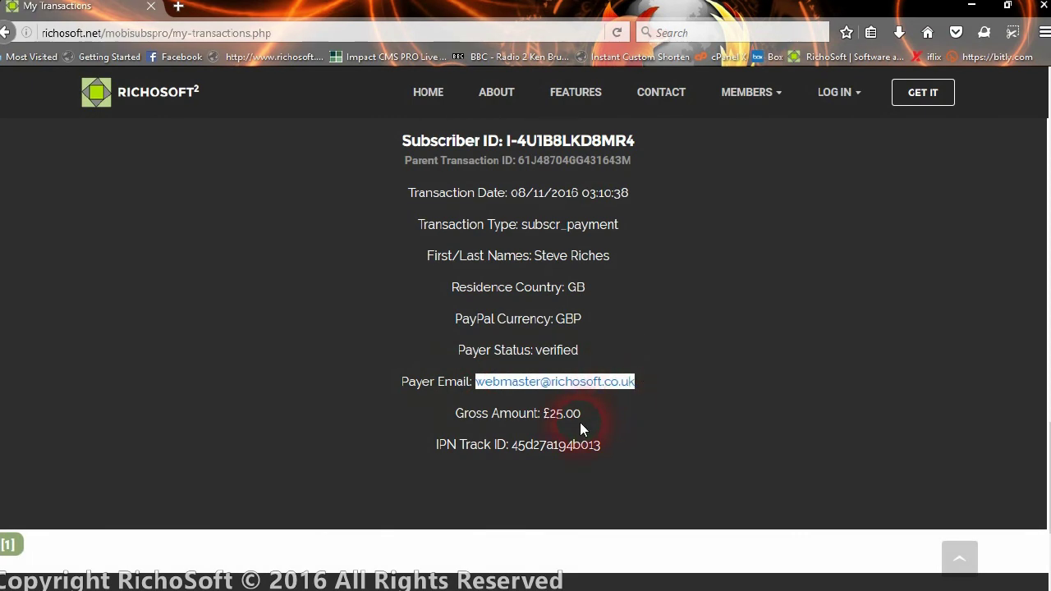
click(600, 391)
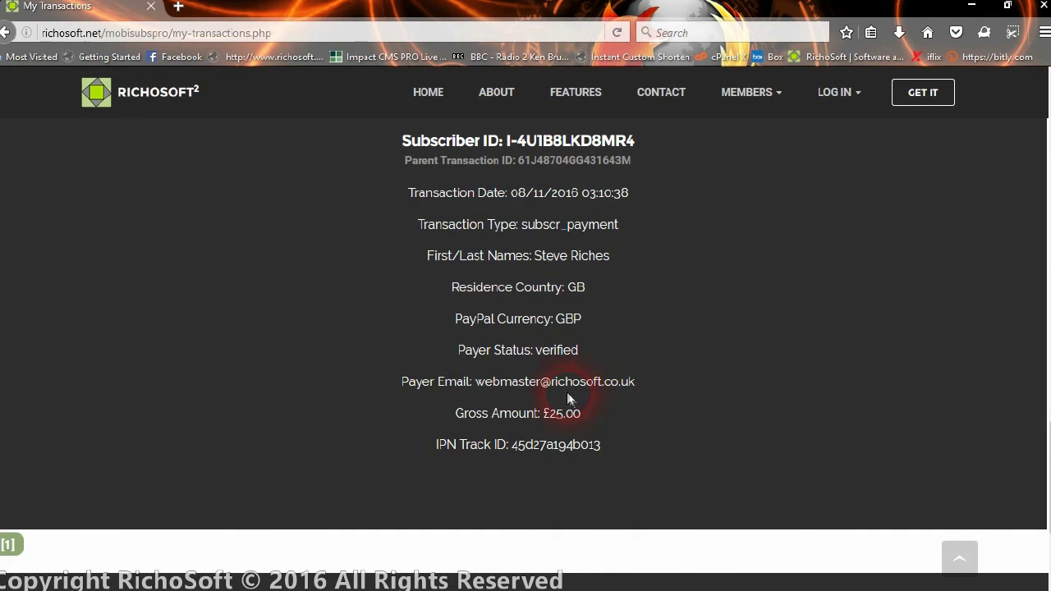
click(473, 359)
drag(543, 415, 581, 414)
click(512, 450)
drag(520, 450, 603, 454)
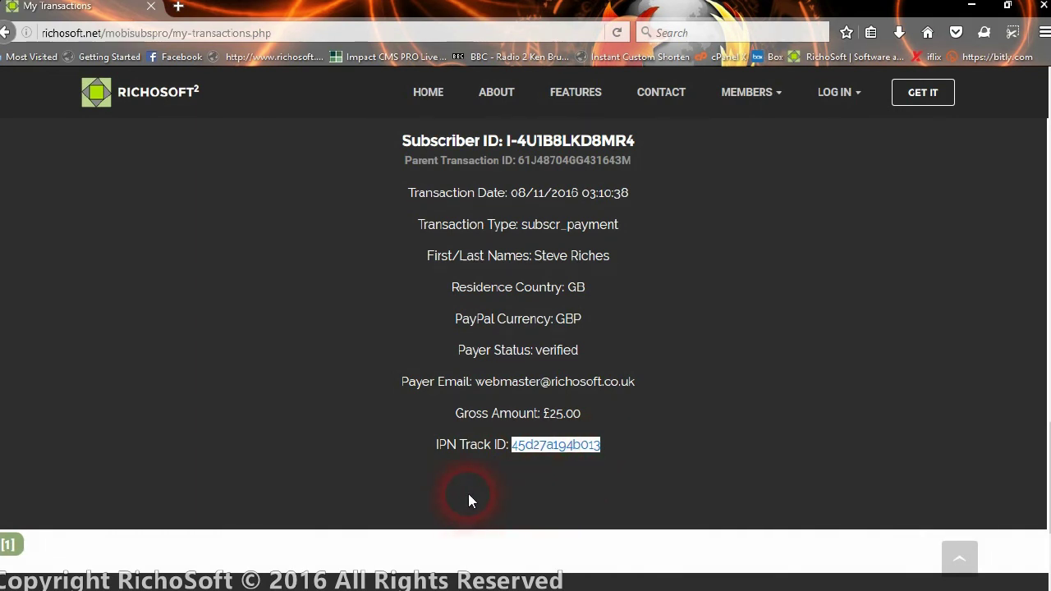
click(576, 473)
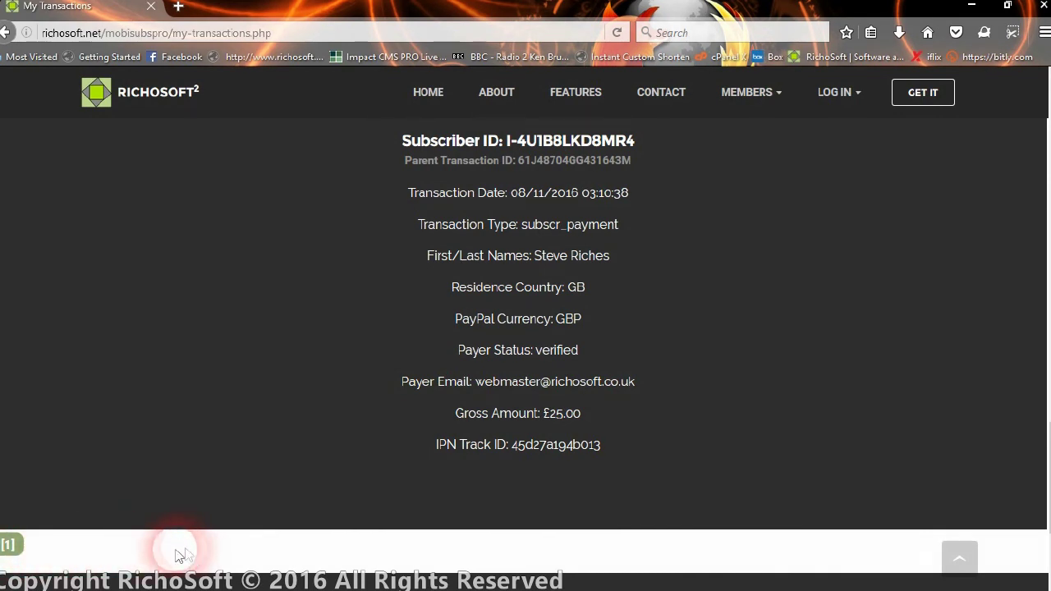
scroll(365, 248, up, 5)
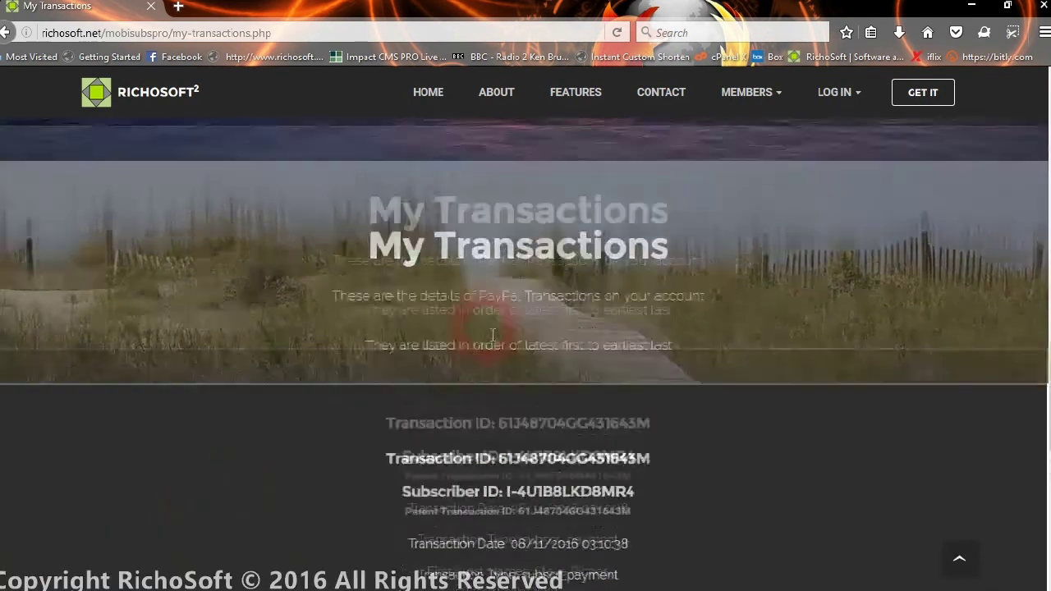
scroll(482, 441, down, 3)
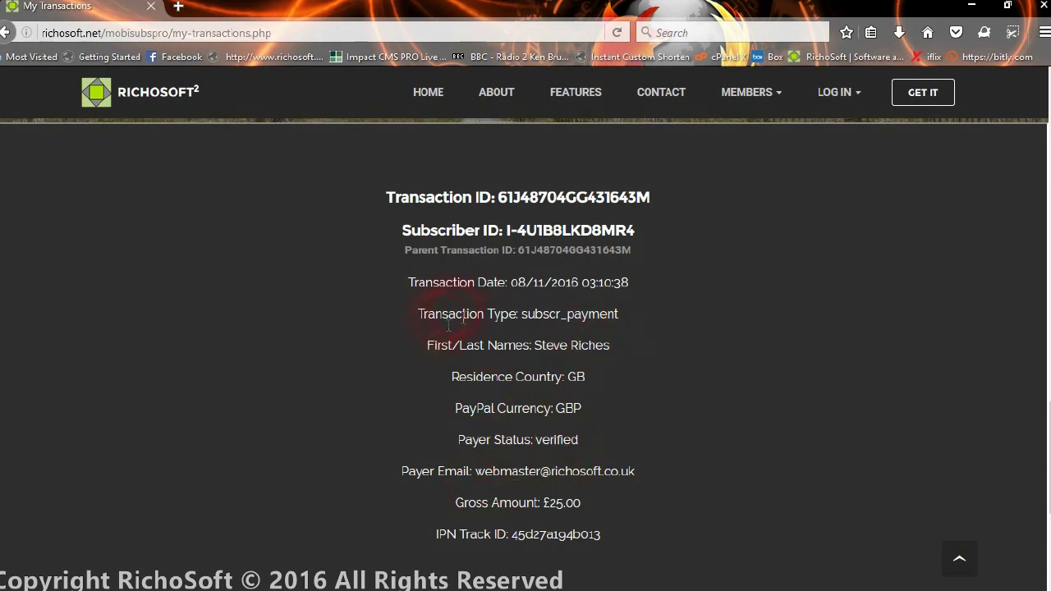
scroll(494, 451, down, 3)
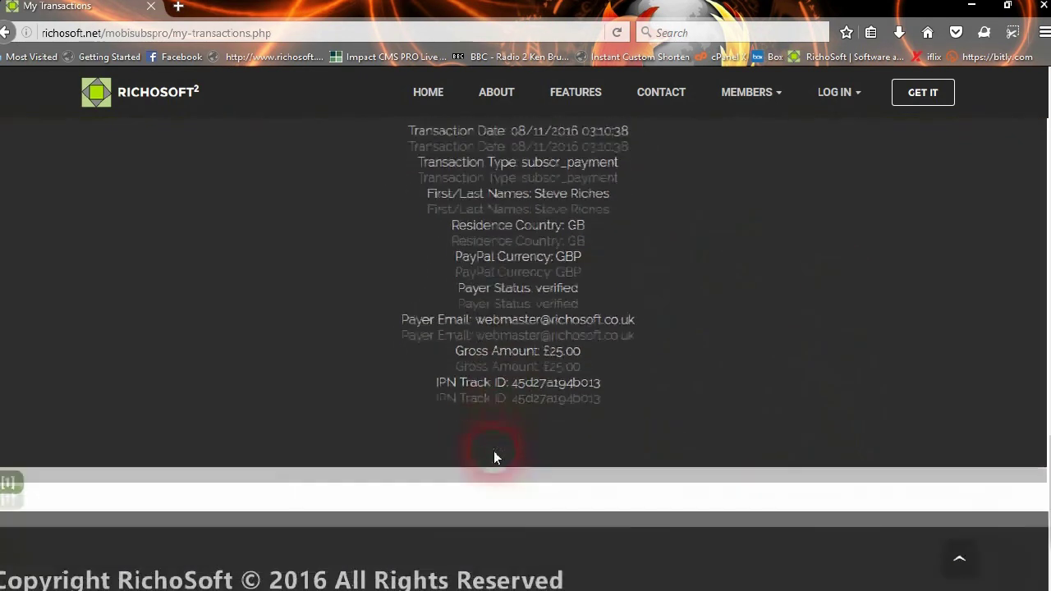
scroll(468, 444, up, 5)
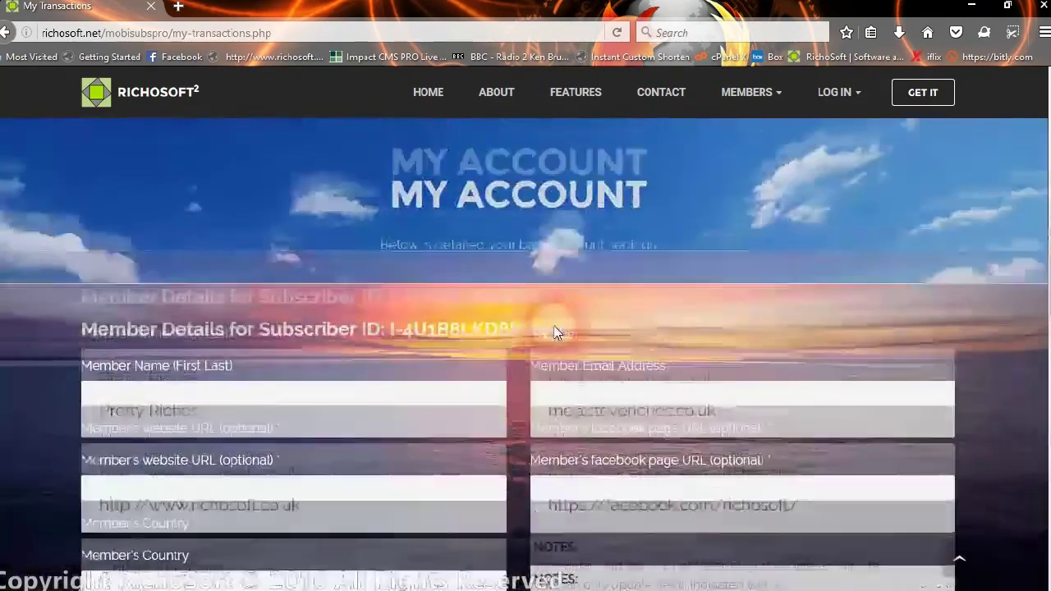
scroll(554, 332, up, 6)
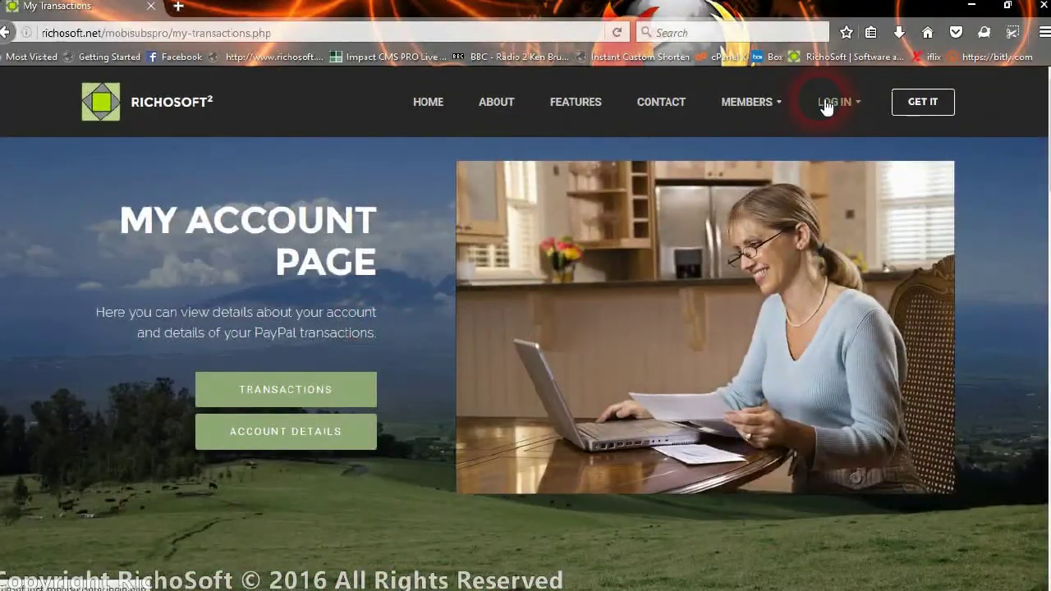
- Sign in on the Members Log In page with the administrator's user ID and password
click(826, 104)
click(831, 160)
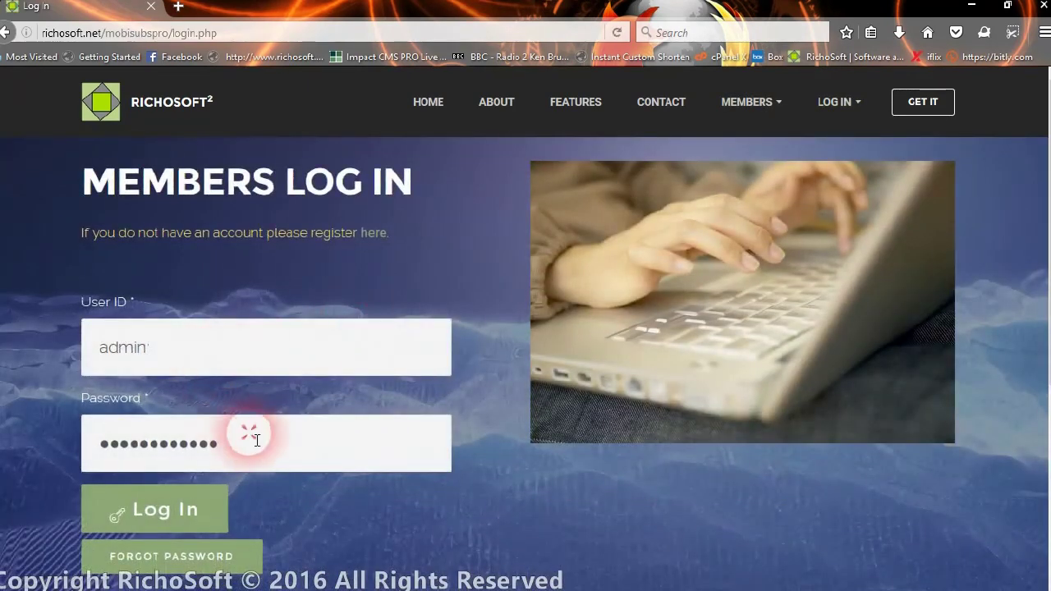
double_click(246, 441)
text(******)
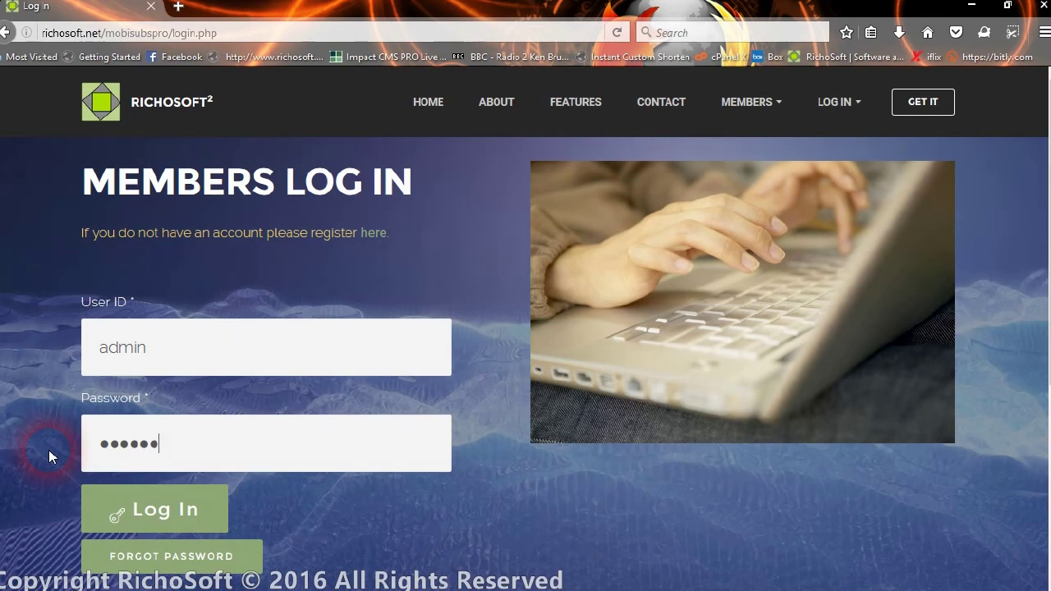
text(******)
click(170, 510)
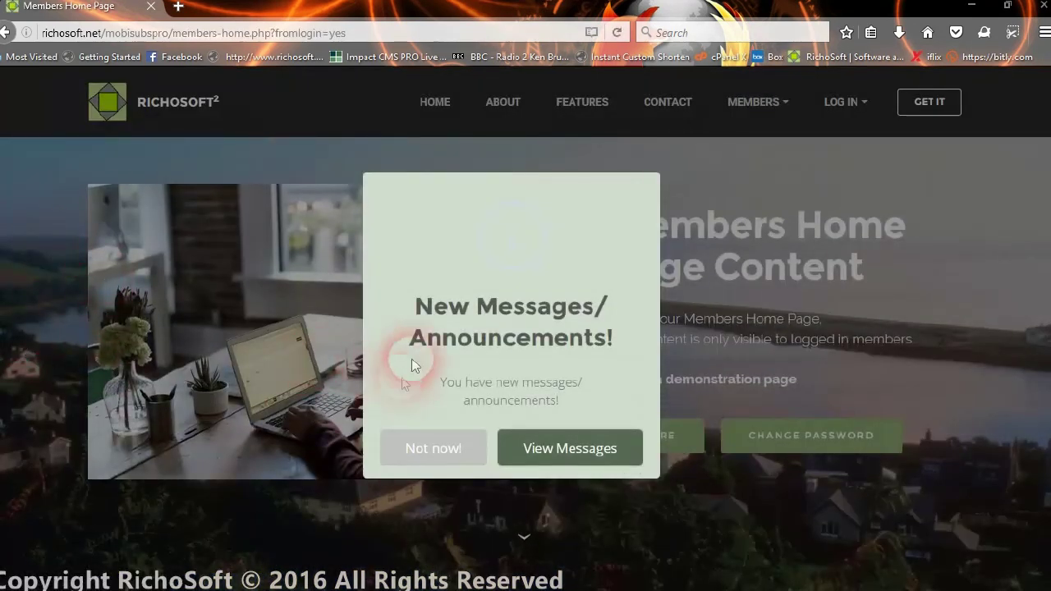
- Postpone the messages notice and open the Admin page's System Settings
click(450, 445)
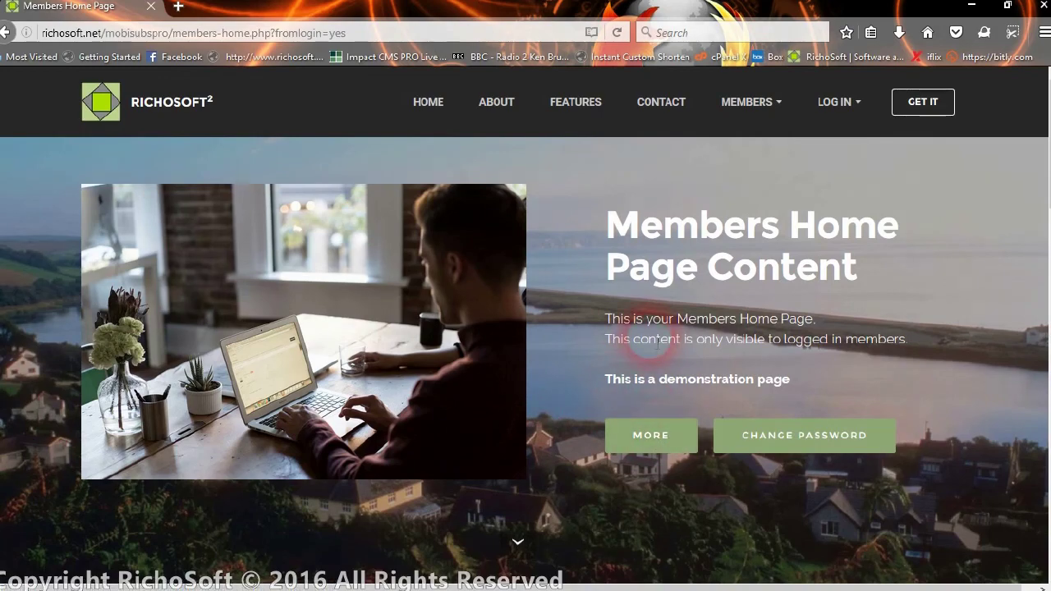
scroll(650, 336, down, 3)
scroll(657, 344, down, 3)
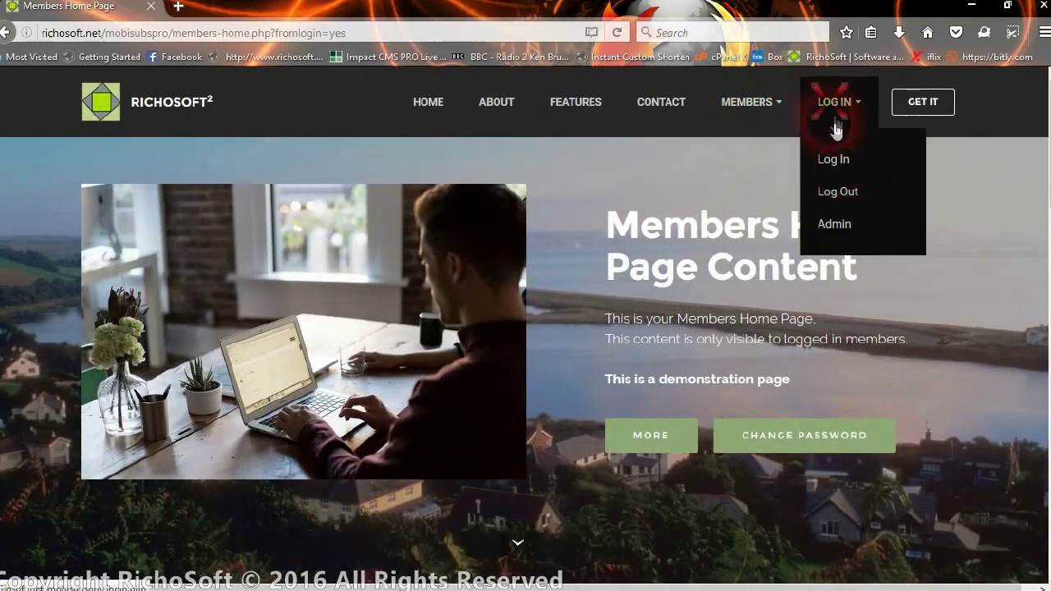
click(854, 226)
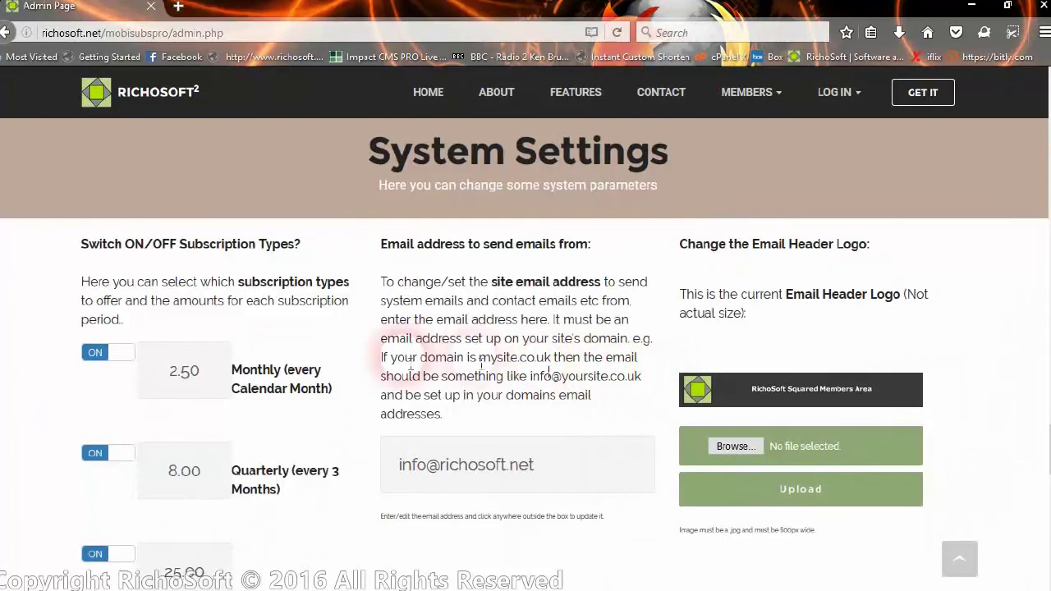
- Toggle the Lifetime subscription type off and back on, confirming each Success dialog
scroll(358, 365, down, 2)
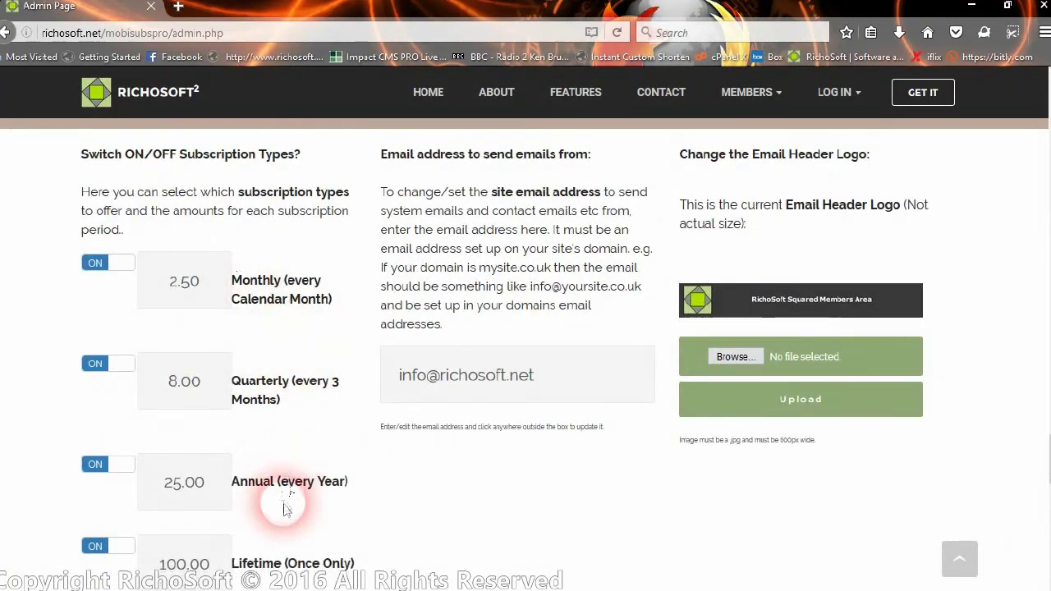
scroll(279, 499, down, 2)
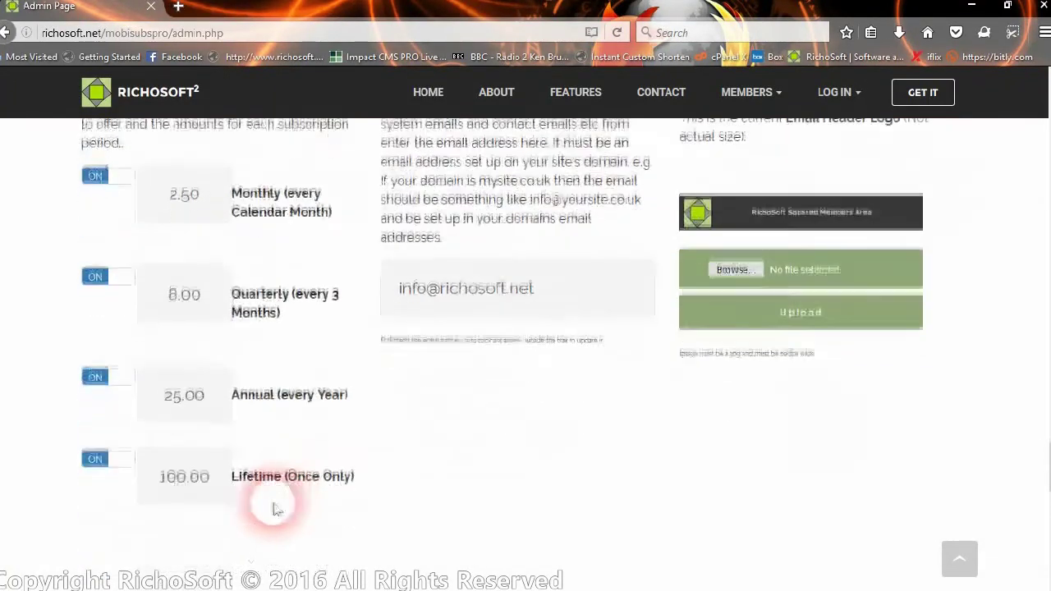
click(115, 479)
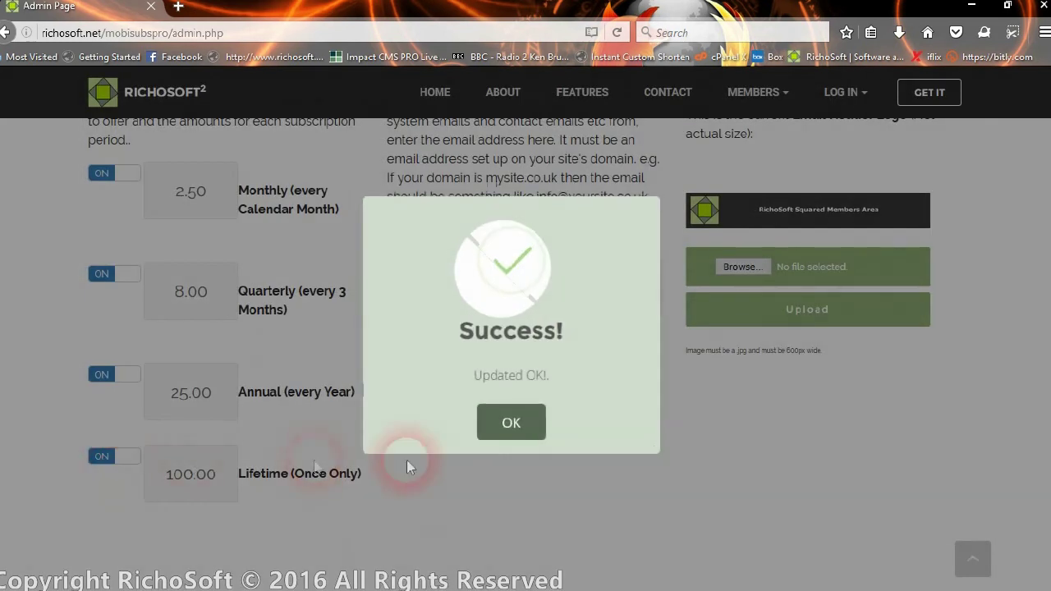
click(516, 427)
click(113, 456)
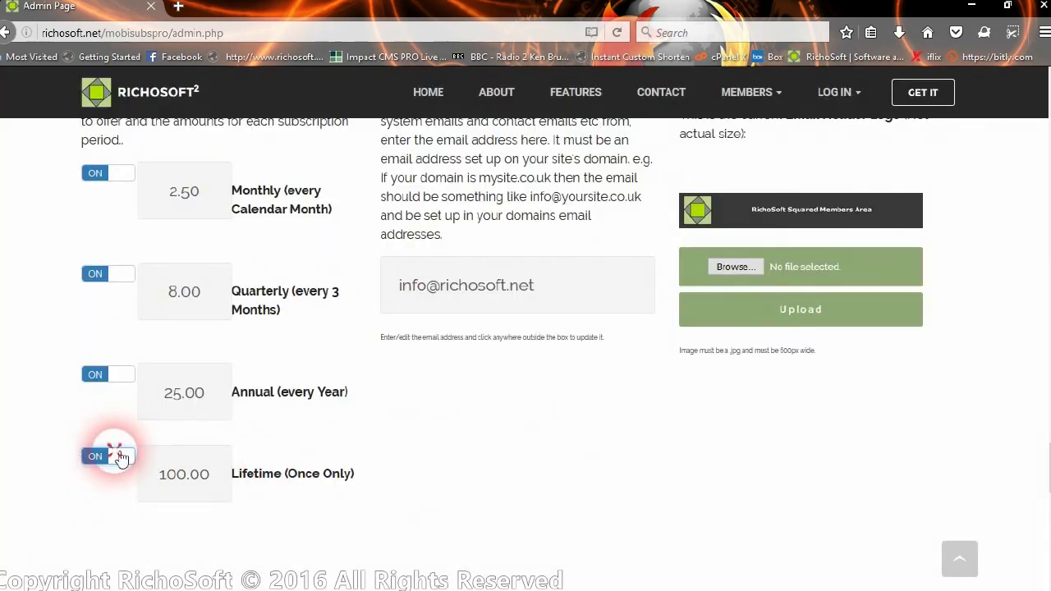
click(498, 426)
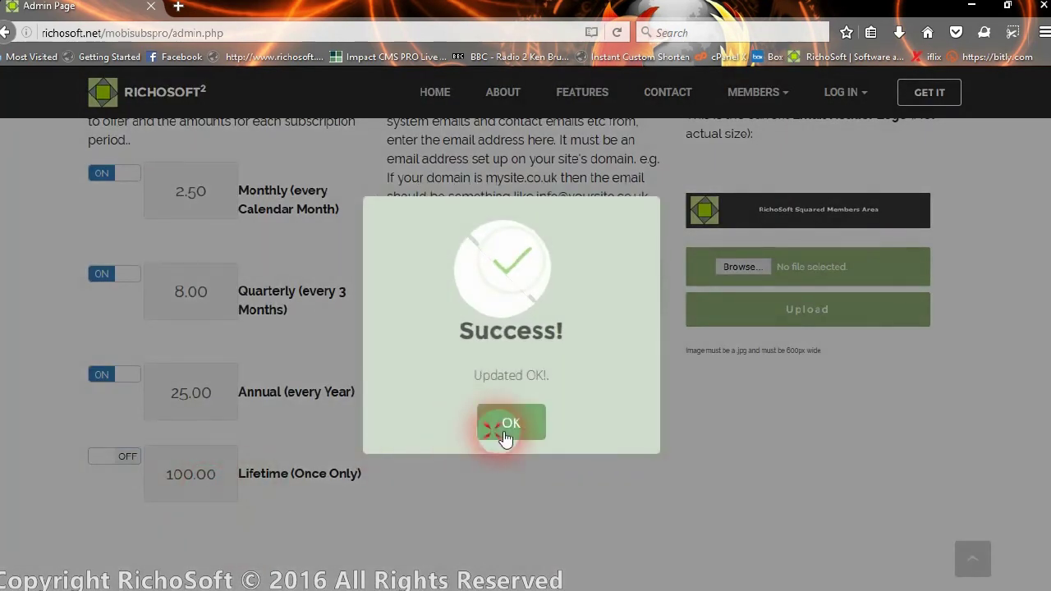
click(118, 456)
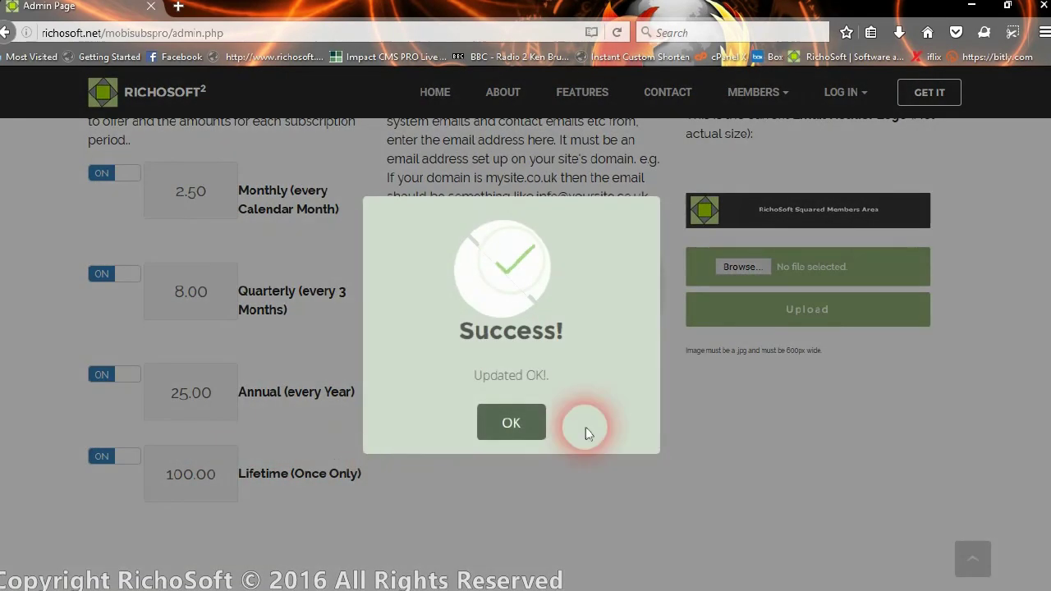
click(511, 422)
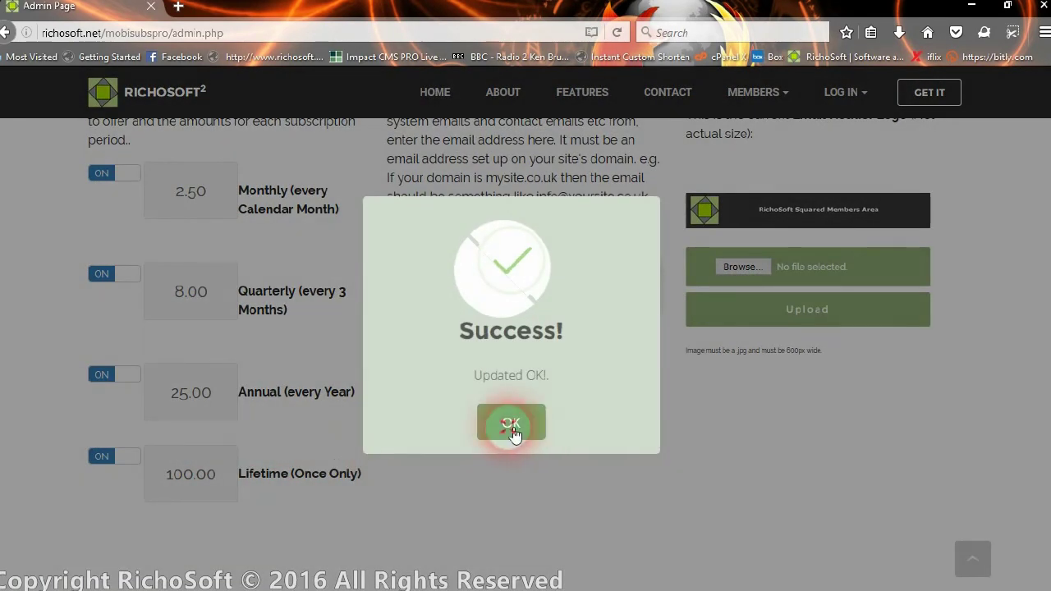
scroll(526, 410, down, 3)
scroll(538, 396, down, 5)
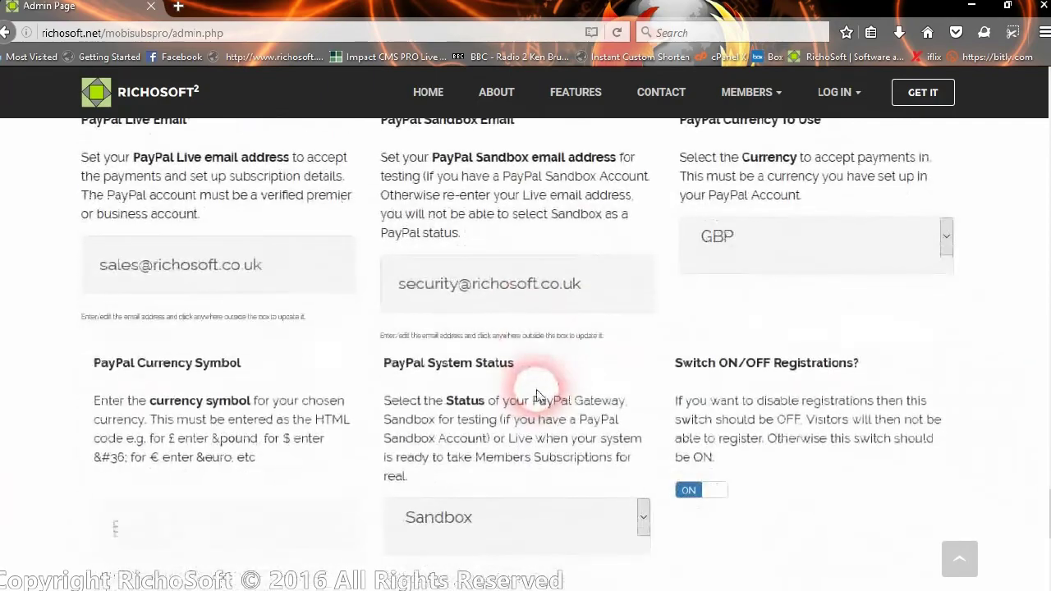
scroll(538, 396, down, 3)
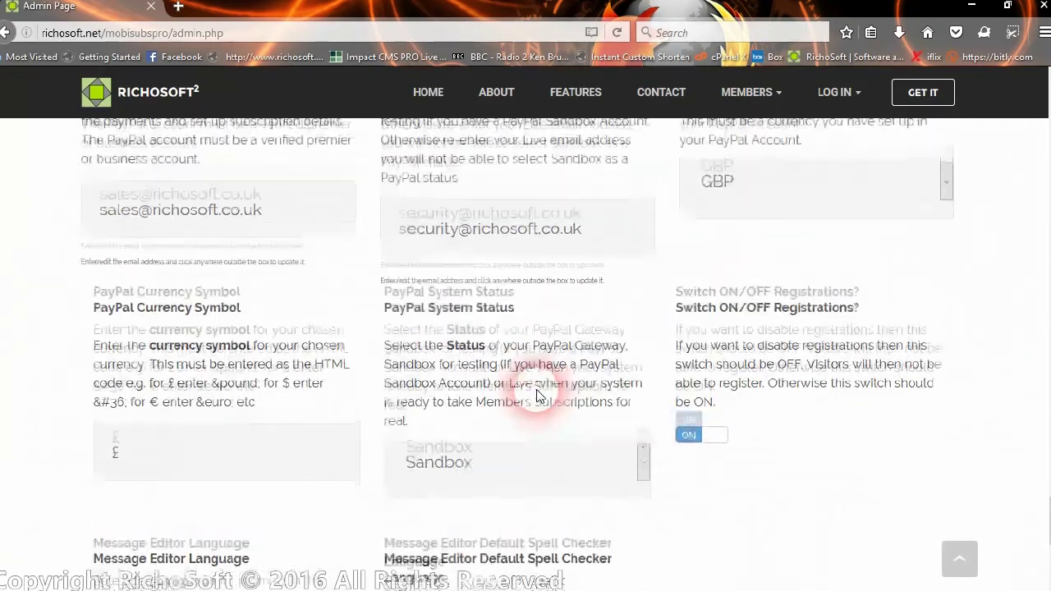
scroll(538, 396, down, 3)
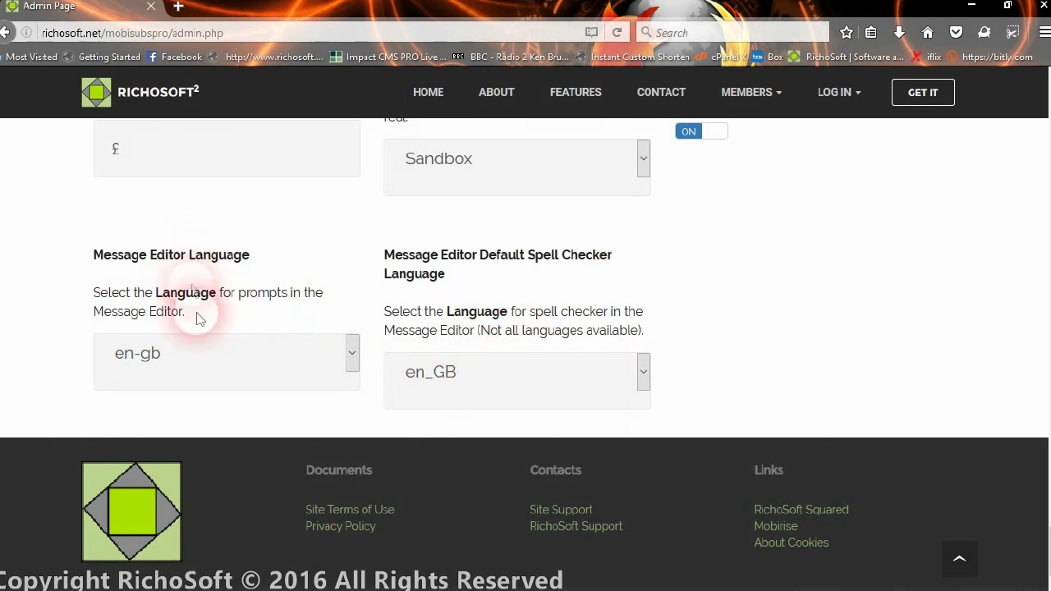
click(284, 364)
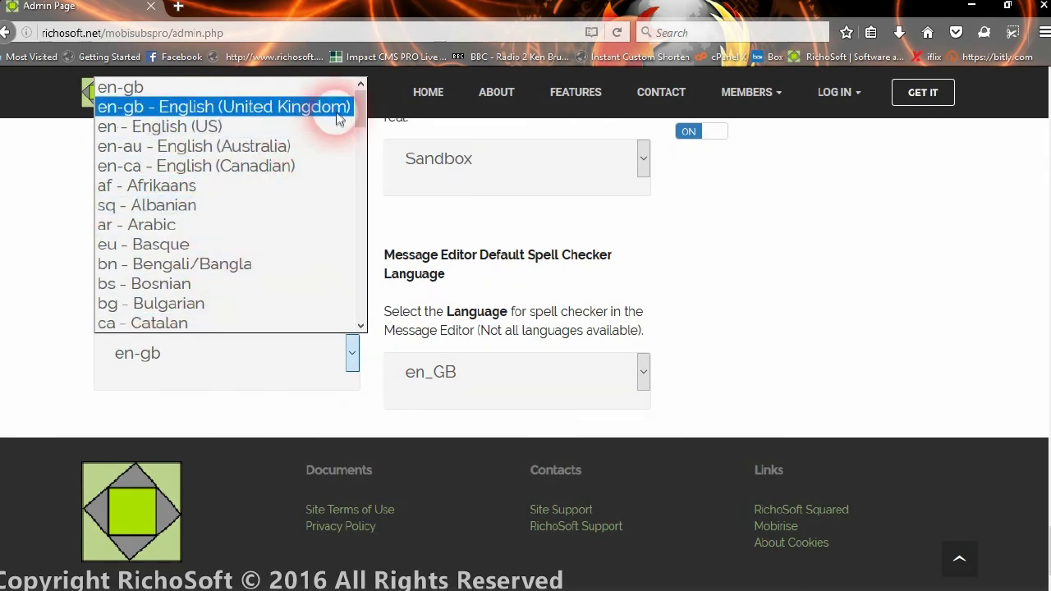
drag(359, 114, 337, 106)
click(717, 242)
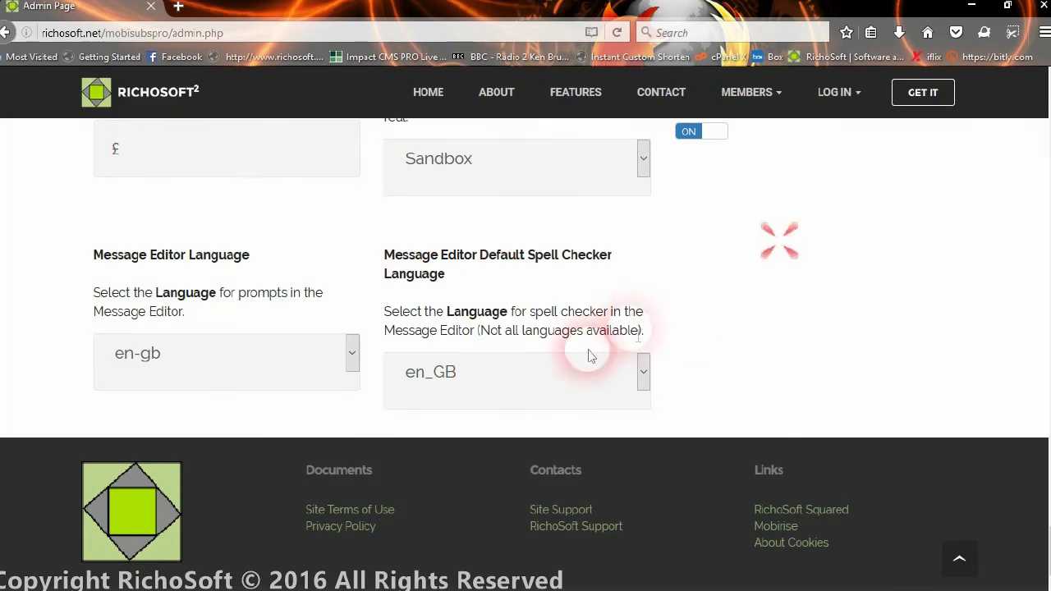
click(488, 380)
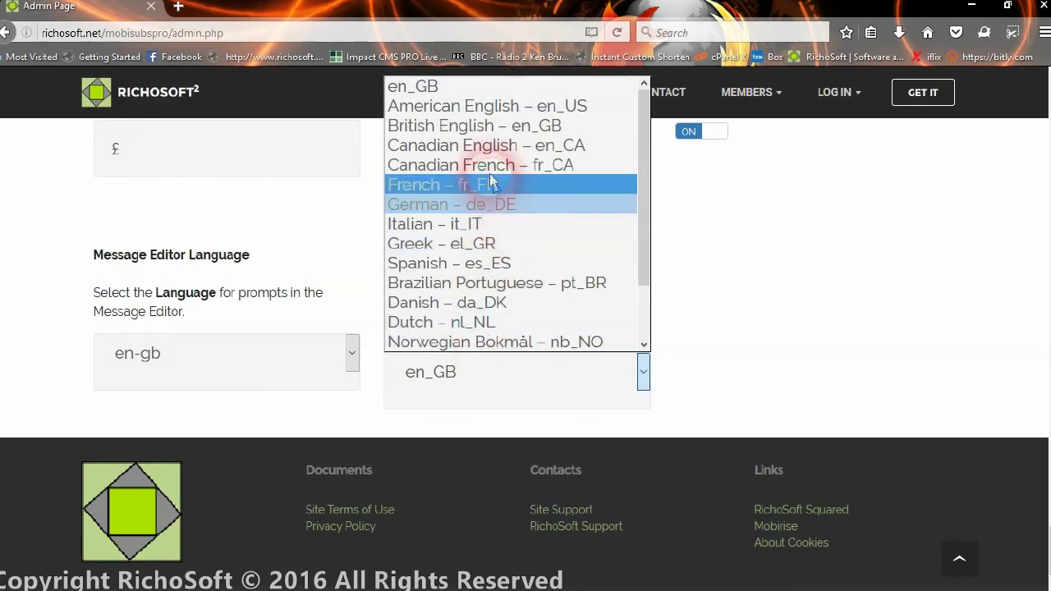
drag(638, 122, 615, 133)
click(717, 253)
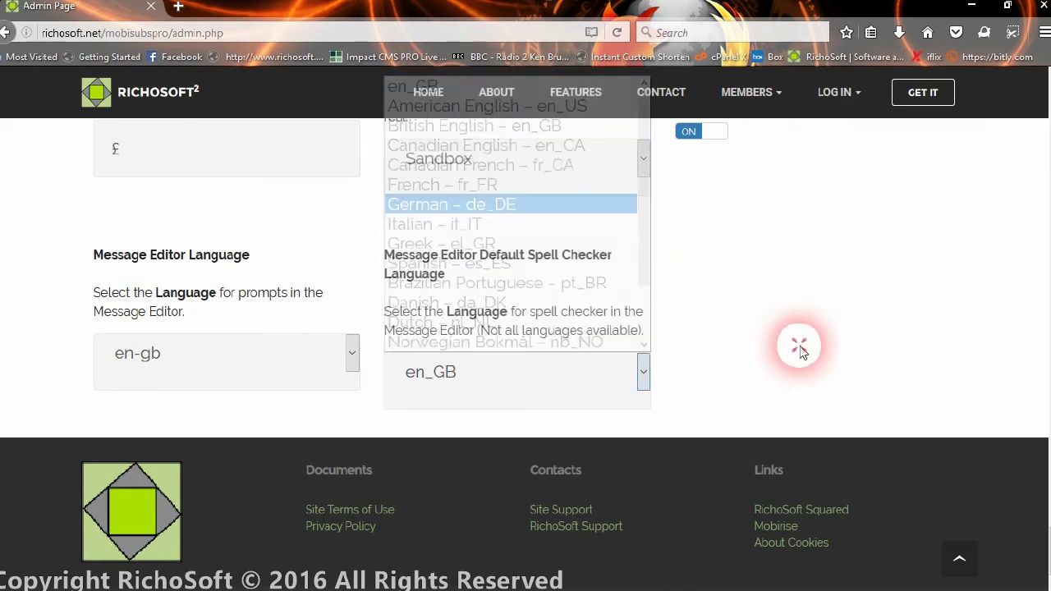
scroll(698, 256, up, 3)
scroll(673, 267, up, 10)
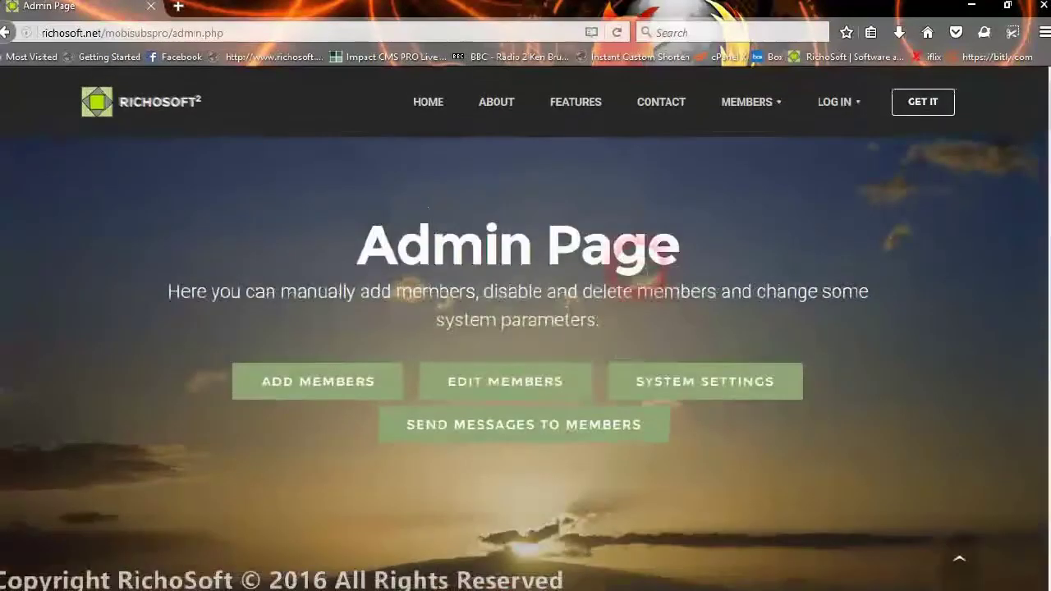
- Open Send Message To Member and replace the placeholder with 'This is a message about your membership.'
click(547, 436)
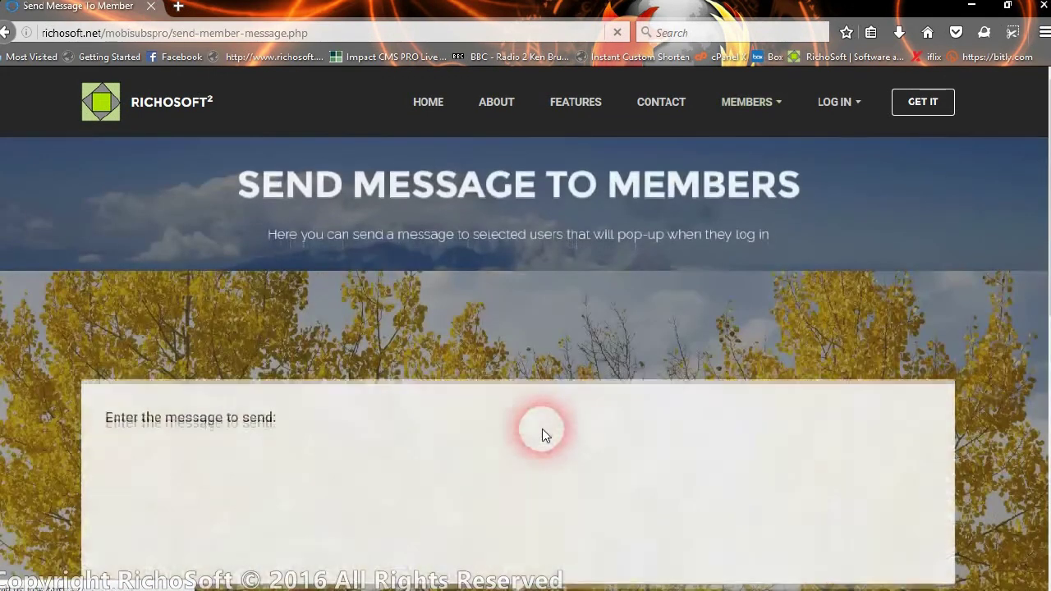
scroll(517, 382, down, 3)
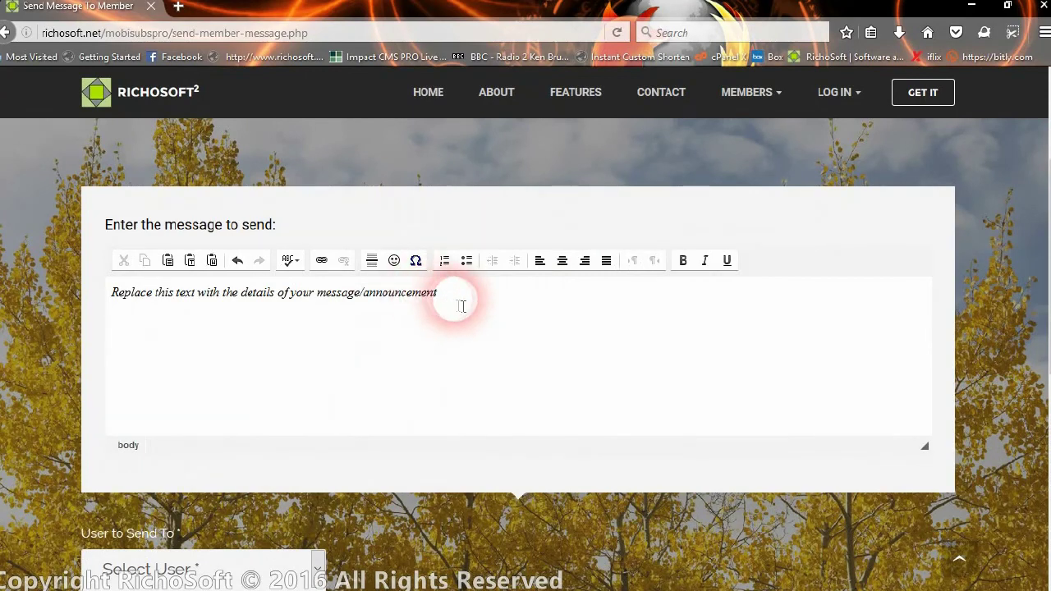
drag(462, 305, 125, 323)
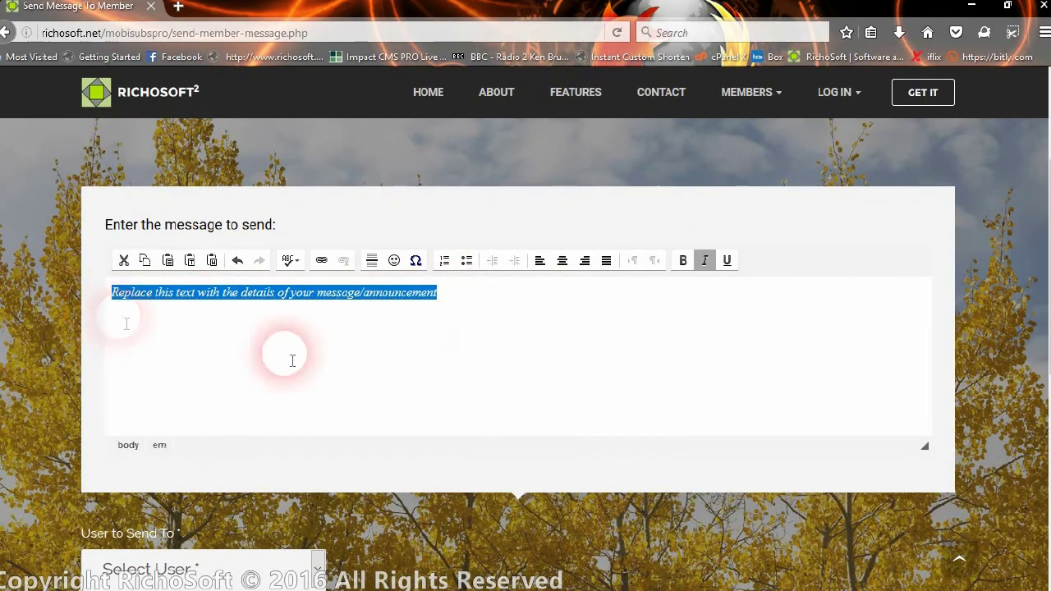
text(Th)
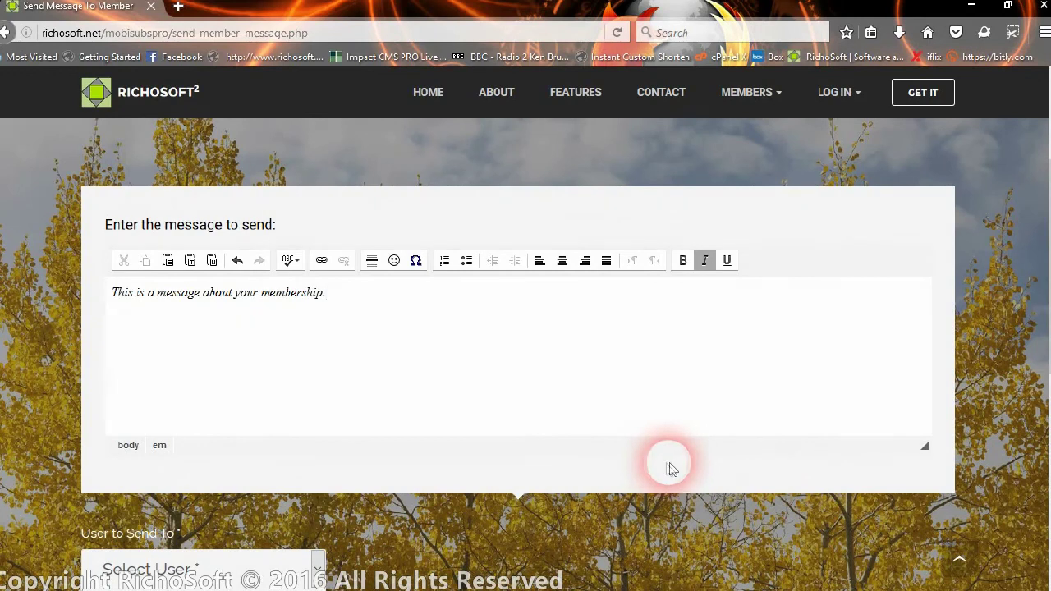
- Toggle bold and italics on the first message line, leaving it plain
drag(345, 296, 111, 302)
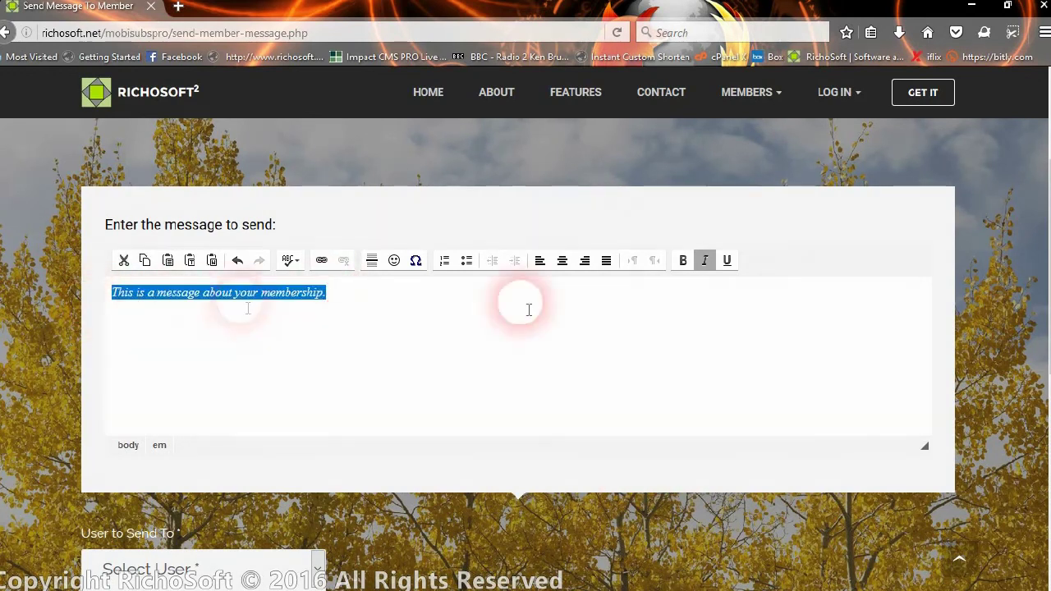
click(682, 261)
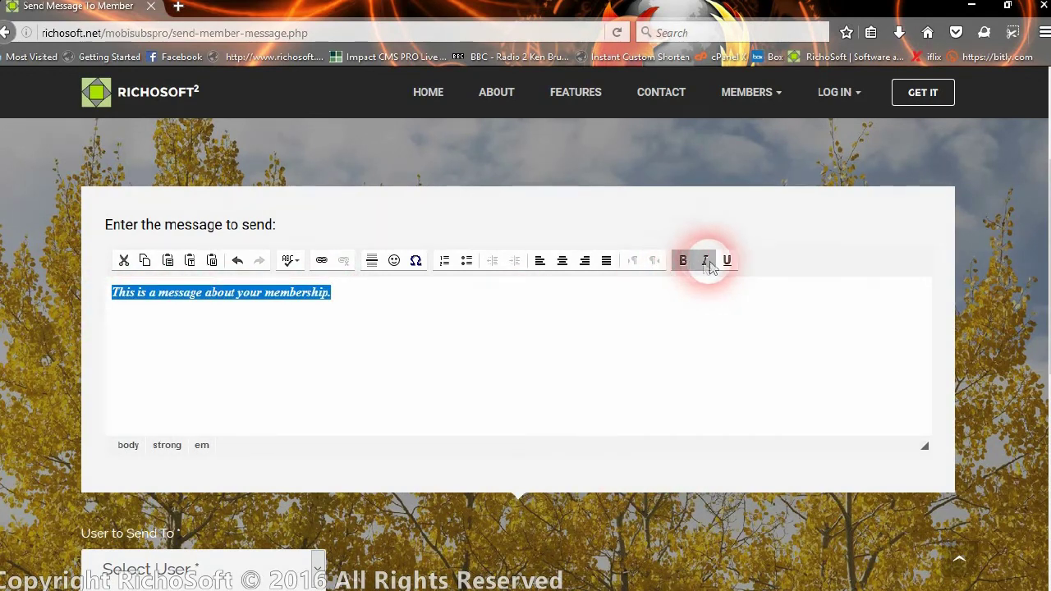
click(706, 261)
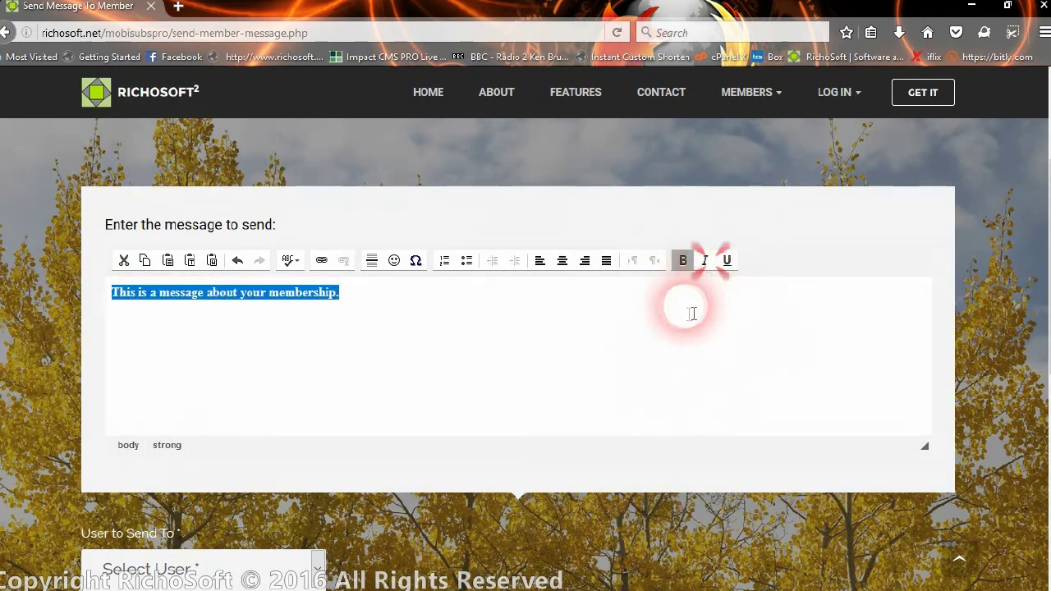
click(683, 260)
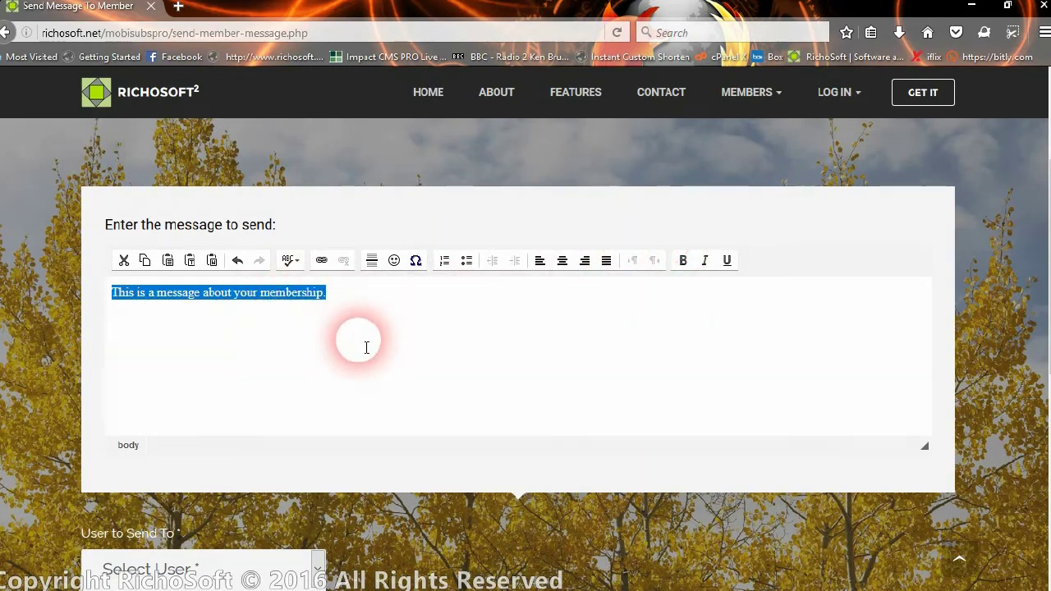
- Add the line 'This is a test link.' and select the word link
click(470, 349)
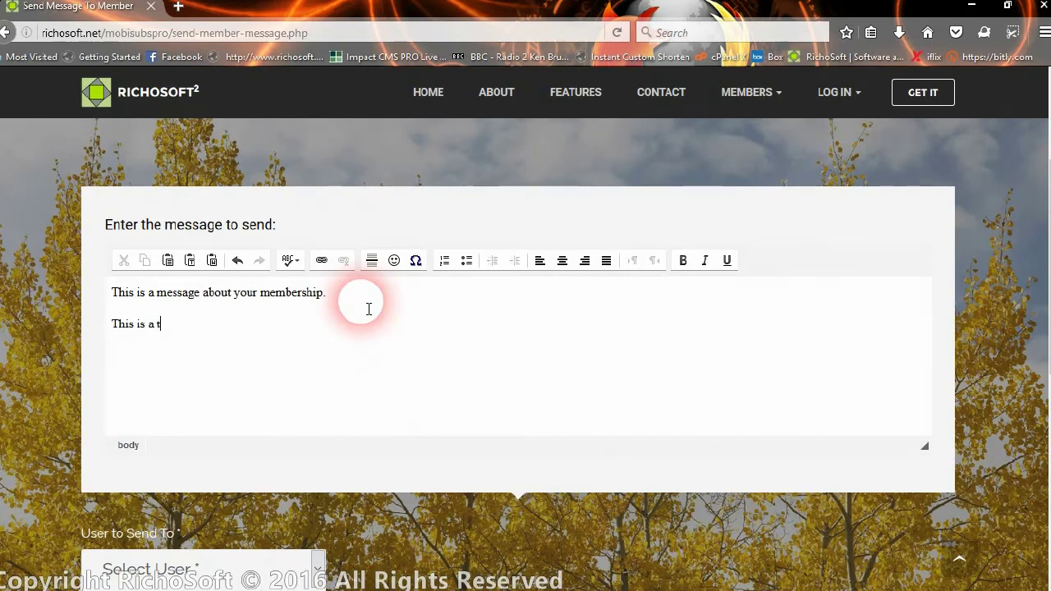
click(376, 340)
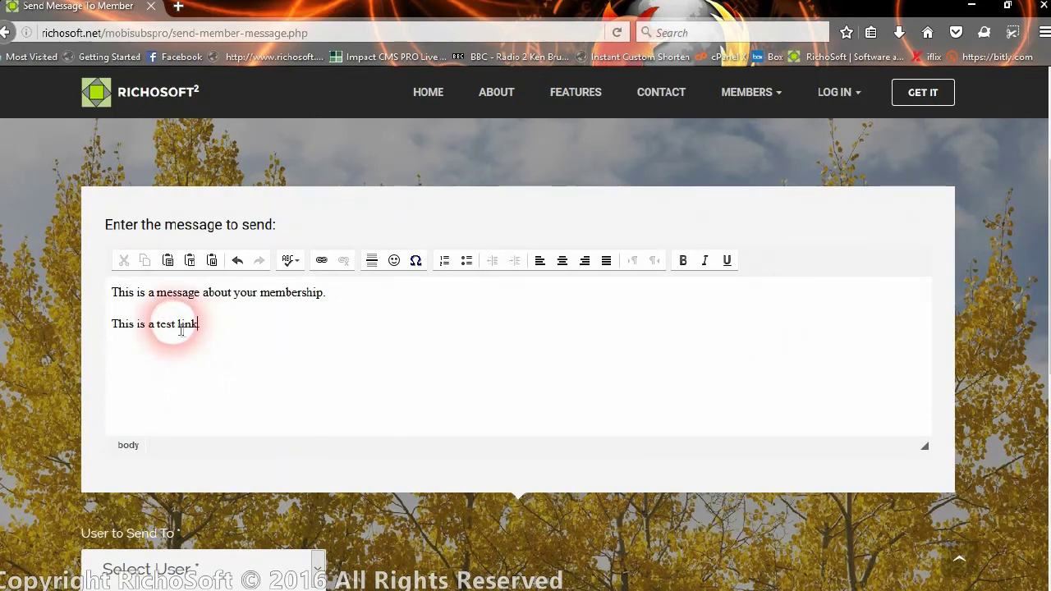
double_click(178, 322)
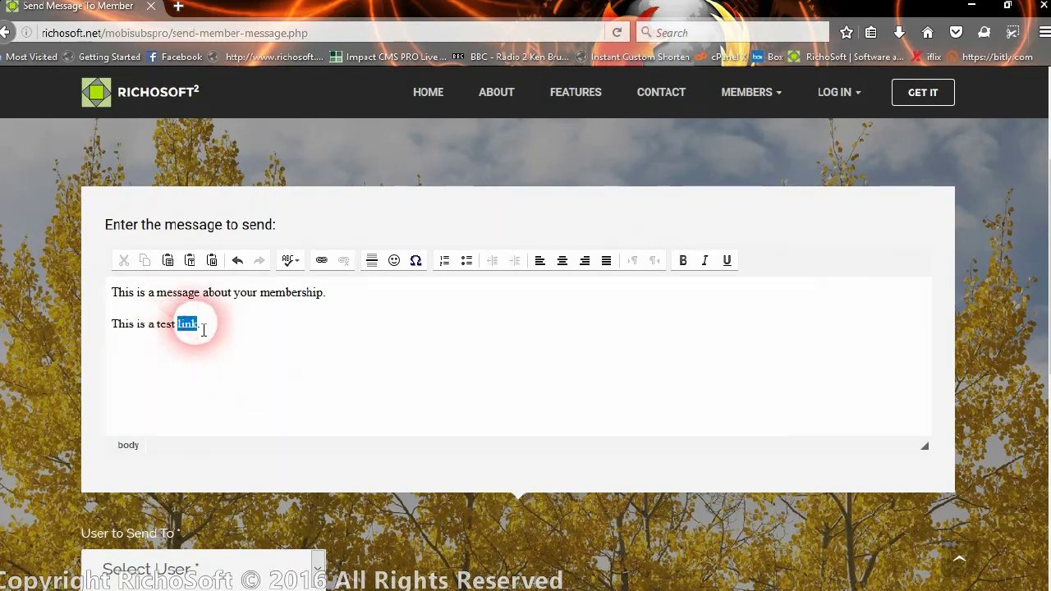
click(320, 260)
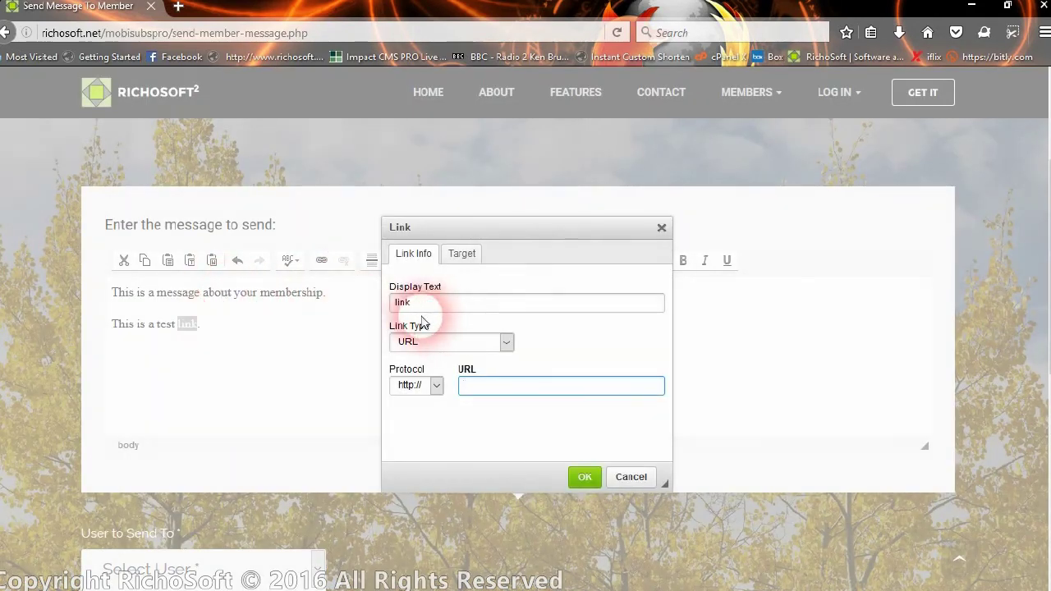
click(415, 302)
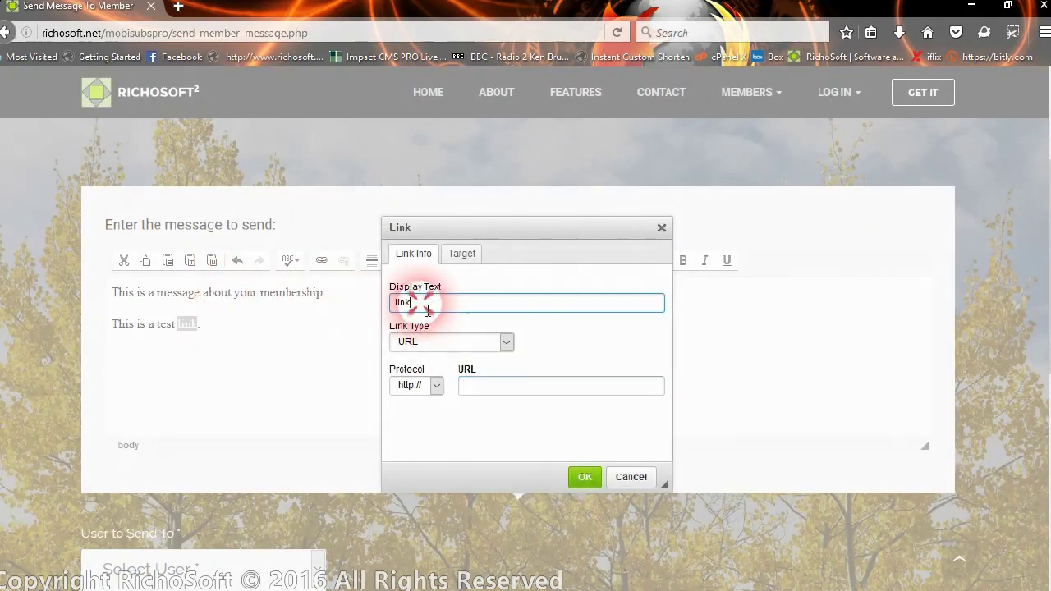
click(468, 385)
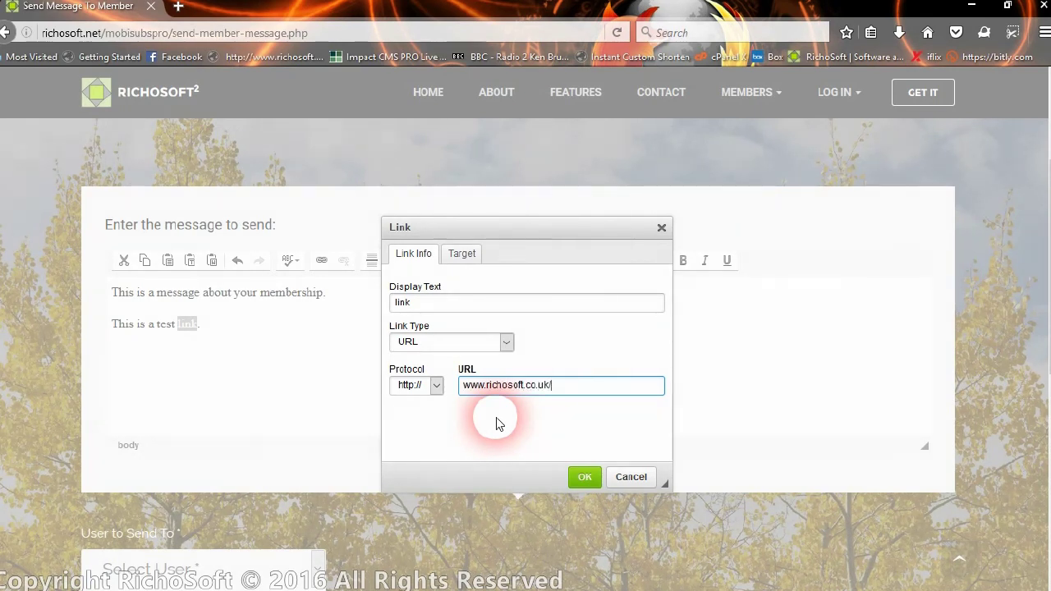
click(460, 253)
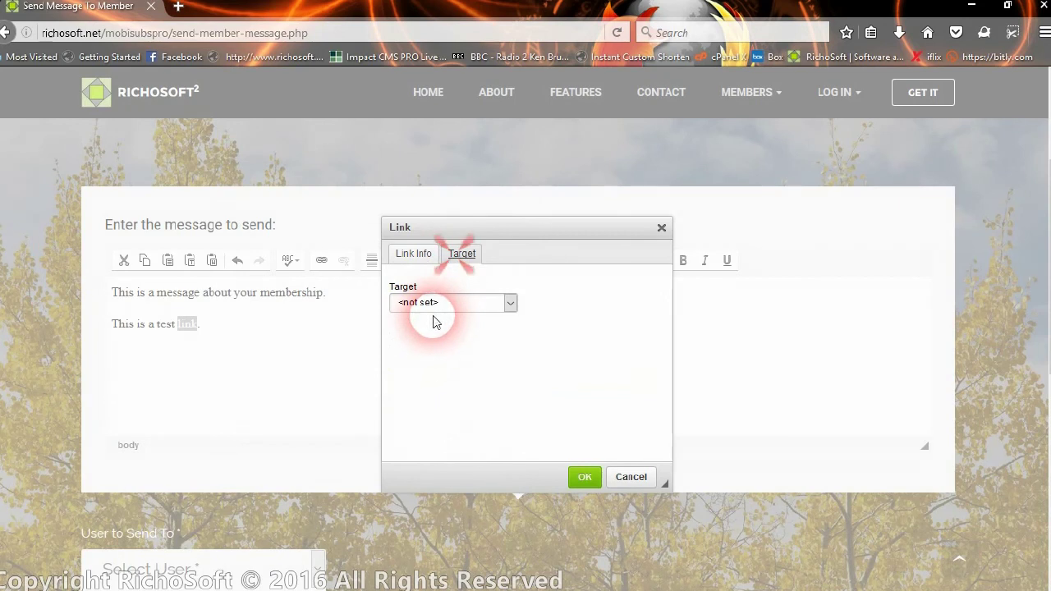
click(428, 304)
click(422, 353)
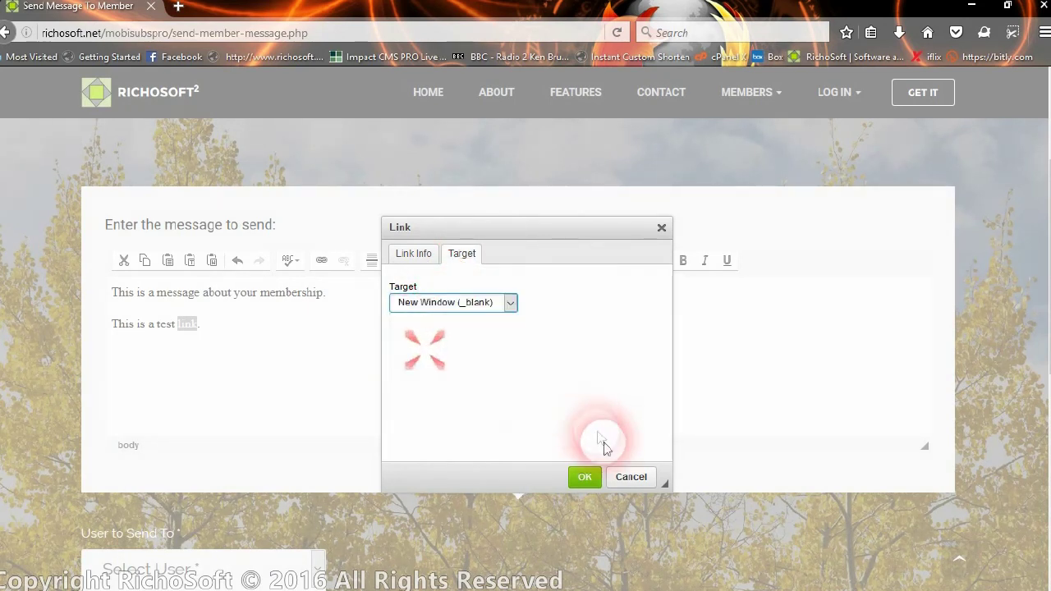
click(584, 477)
click(217, 338)
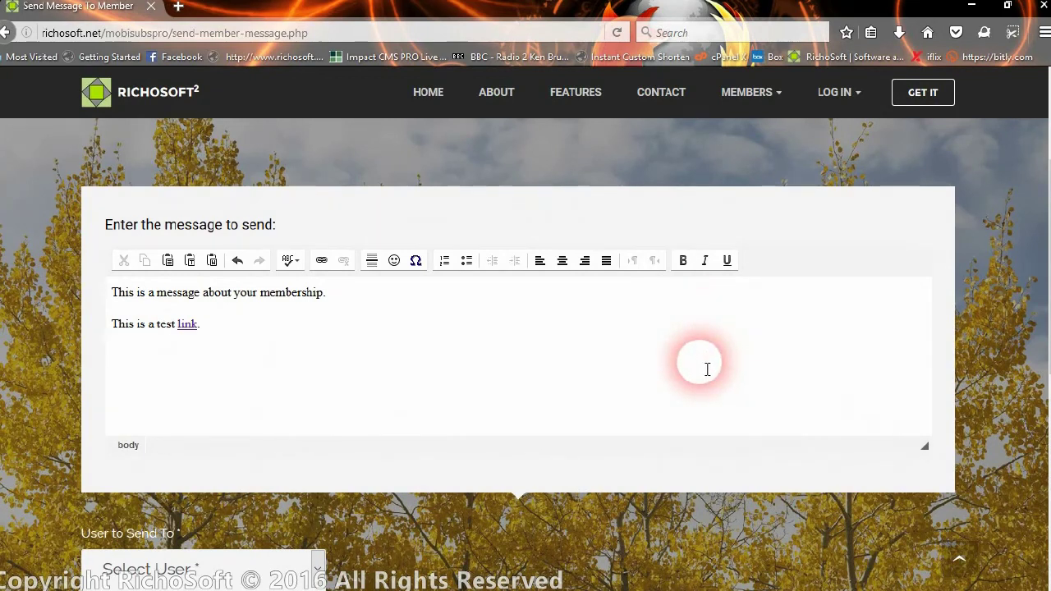
- Insert a horizontal line below the test link sentence
click(395, 261)
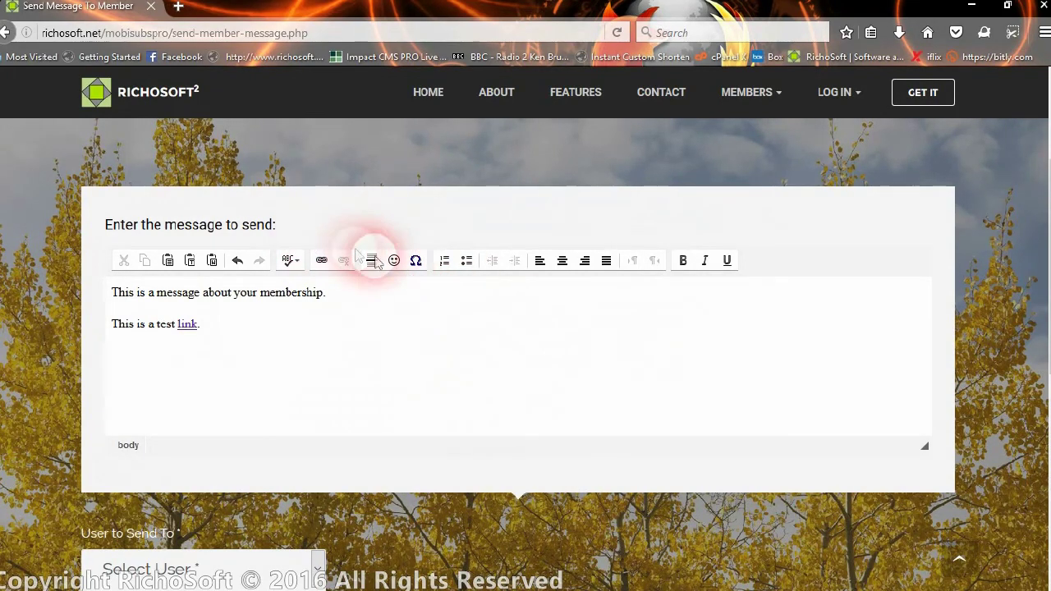
click(265, 339)
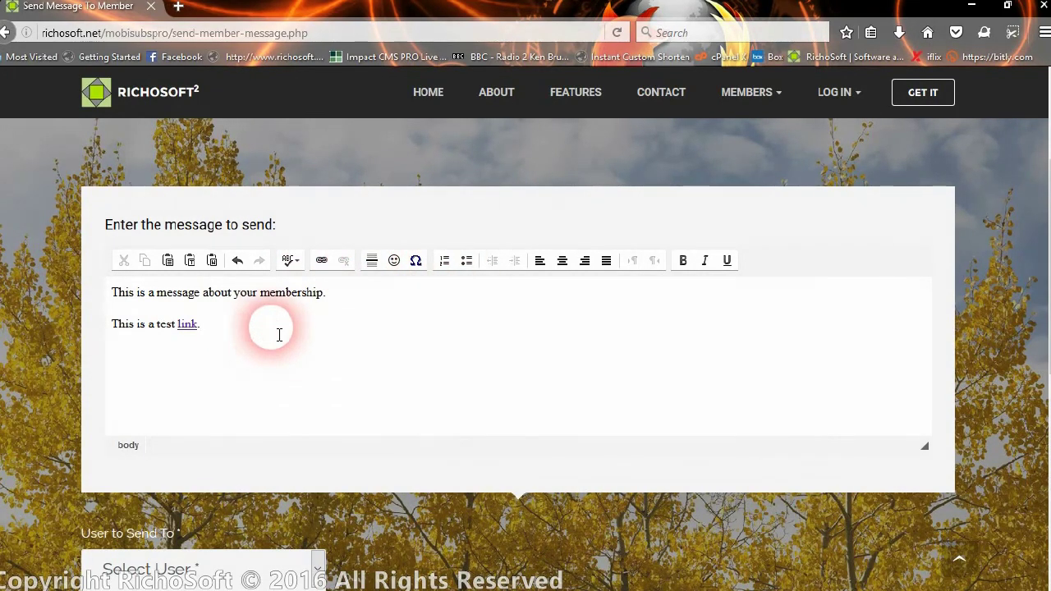
click(372, 260)
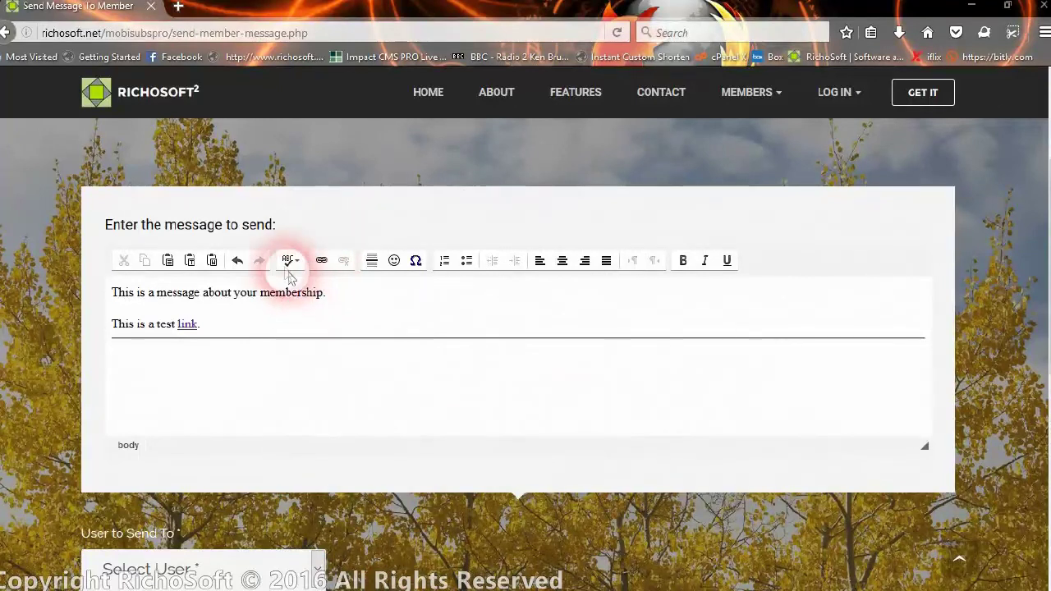
- Enable SCAYT spell checking and test it on the word Flower in the message
click(286, 263)
click(328, 279)
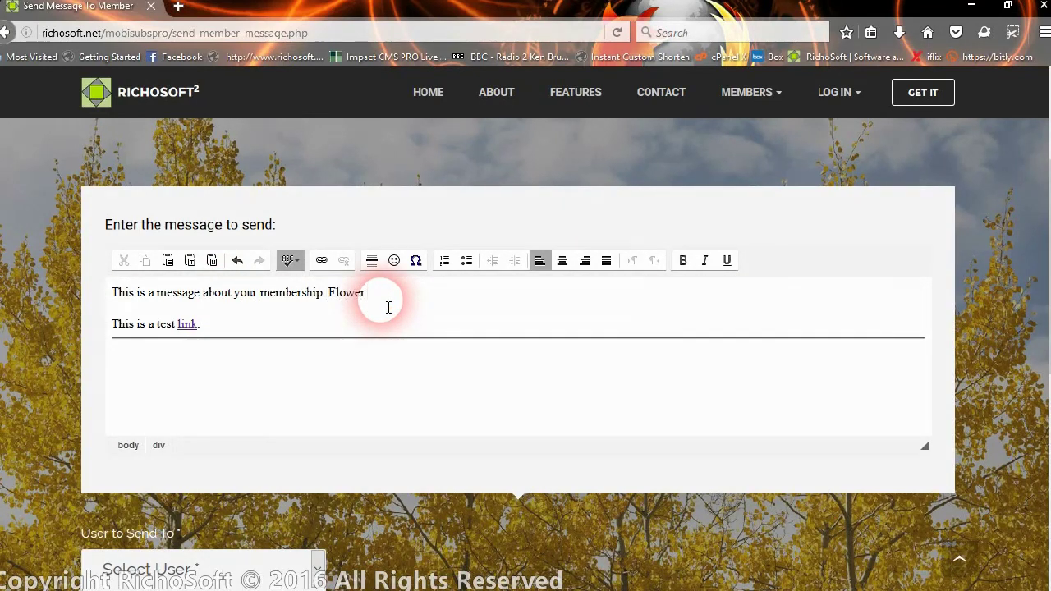
click(347, 306)
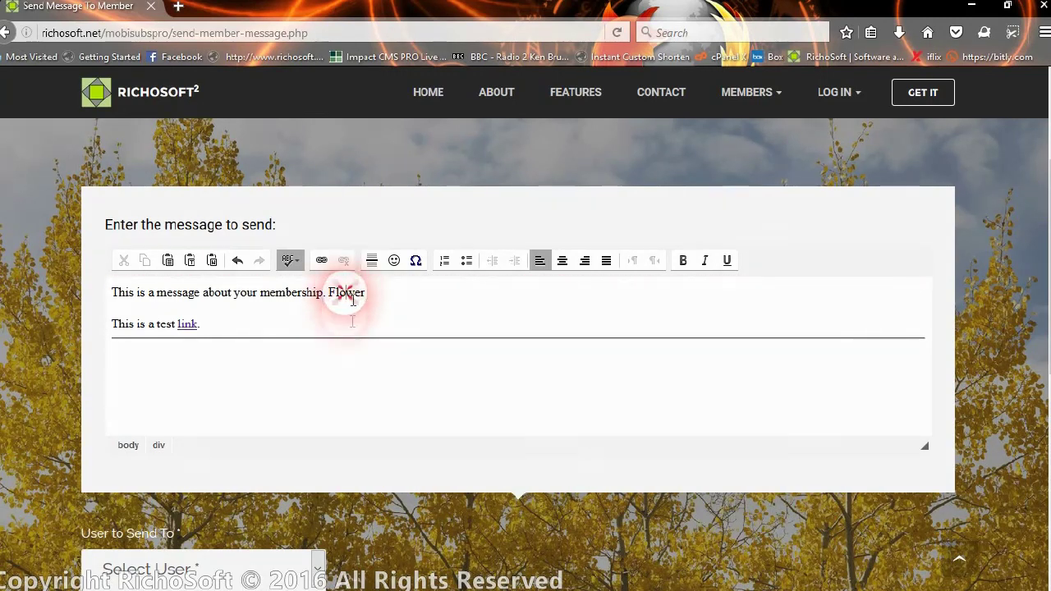
click(353, 350)
click(421, 326)
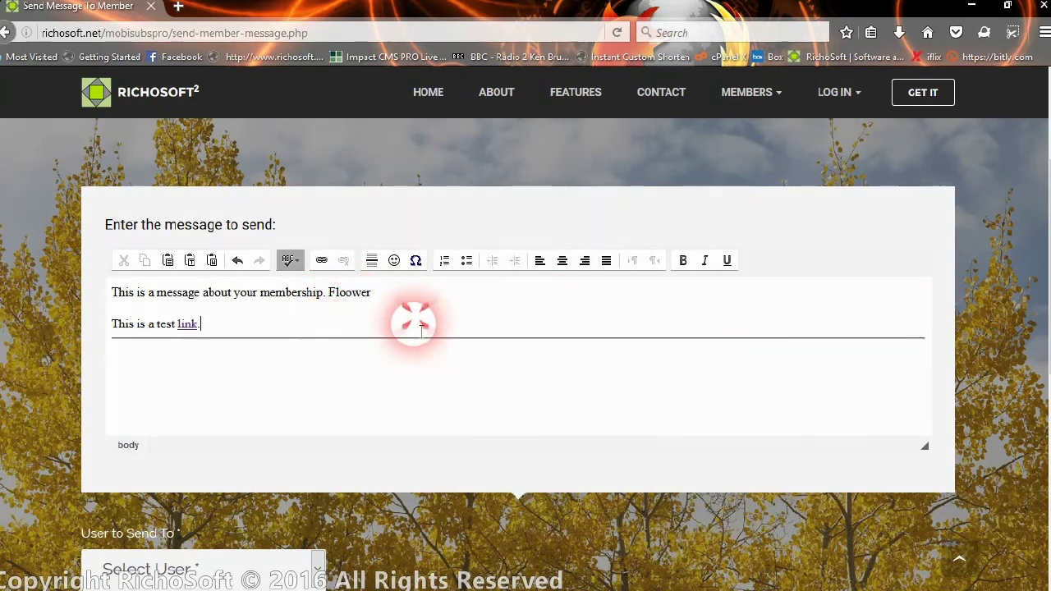
click(367, 330)
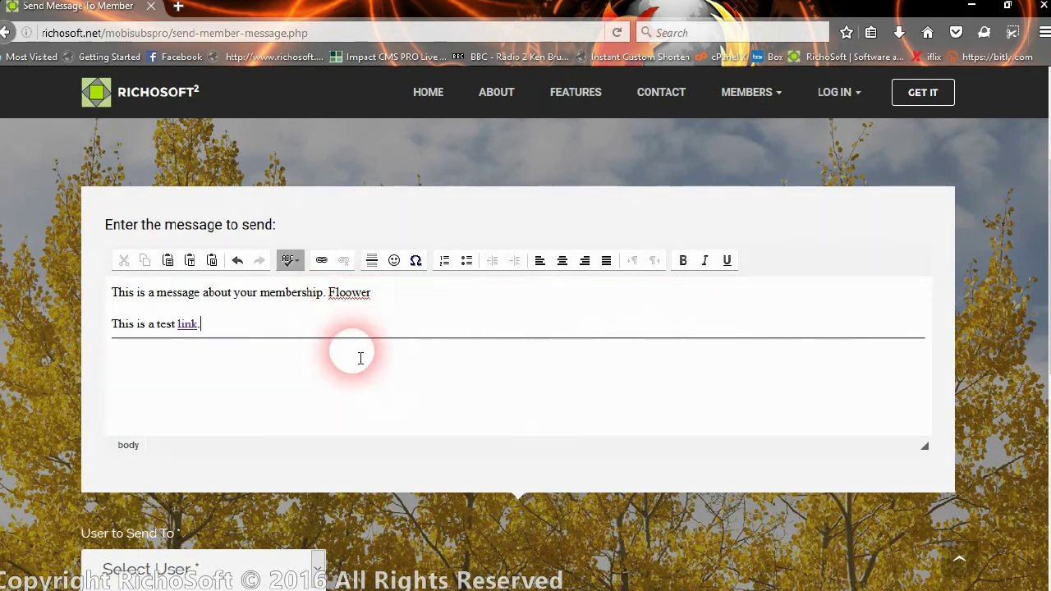
click(359, 358)
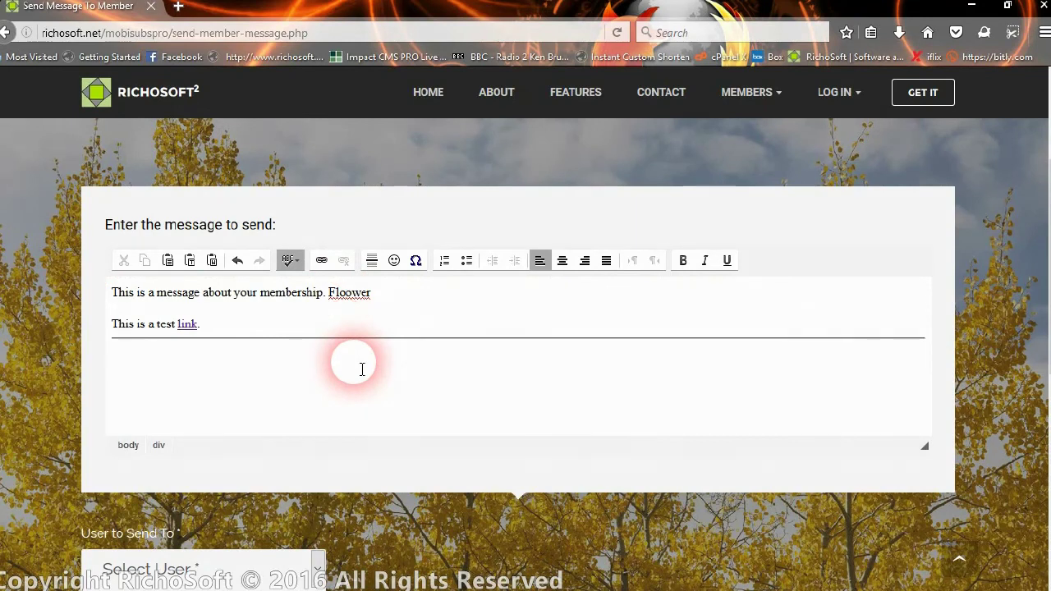
click(380, 314)
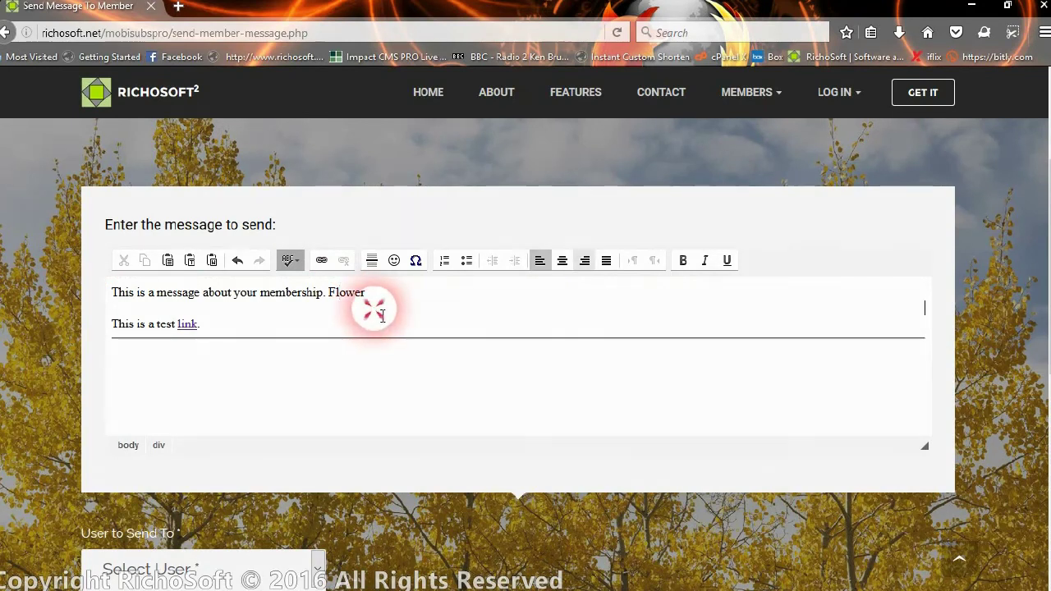
double_click(333, 296)
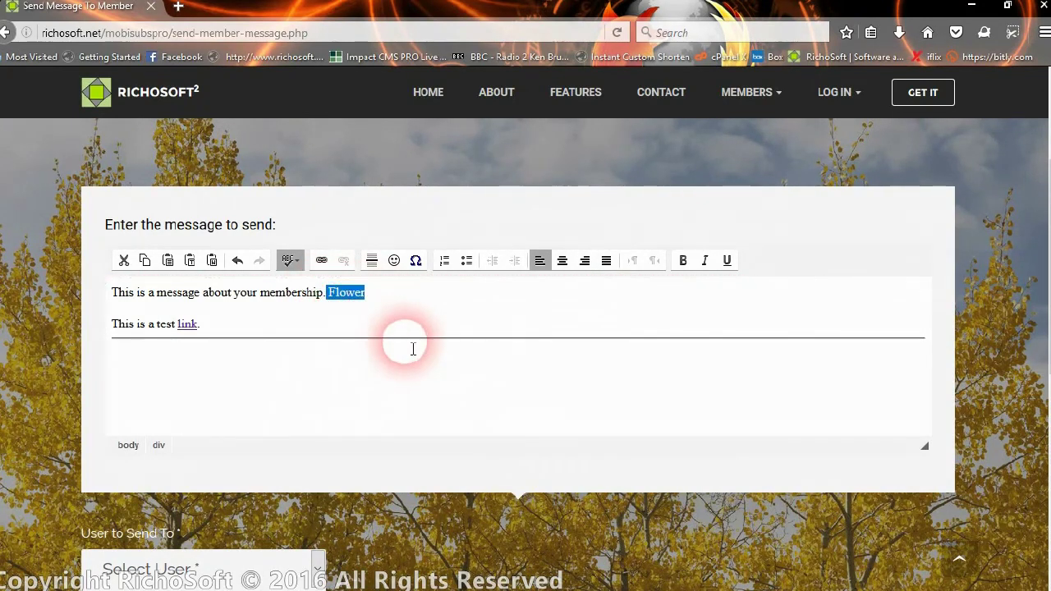
- Check the SCAYT languages and dictionaries without changes, then disable spell checking as you type
click(290, 261)
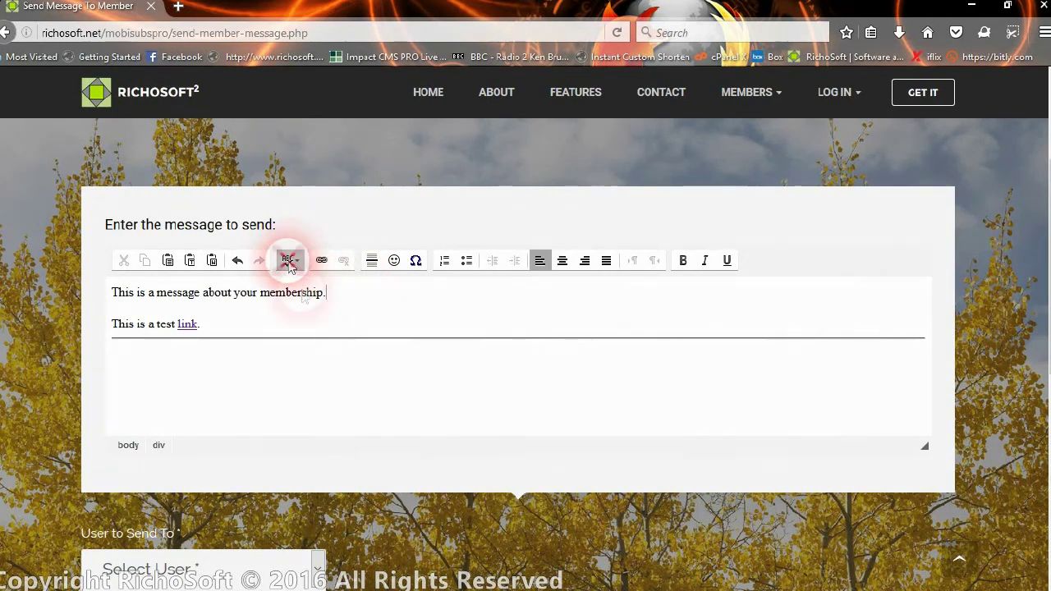
click(319, 322)
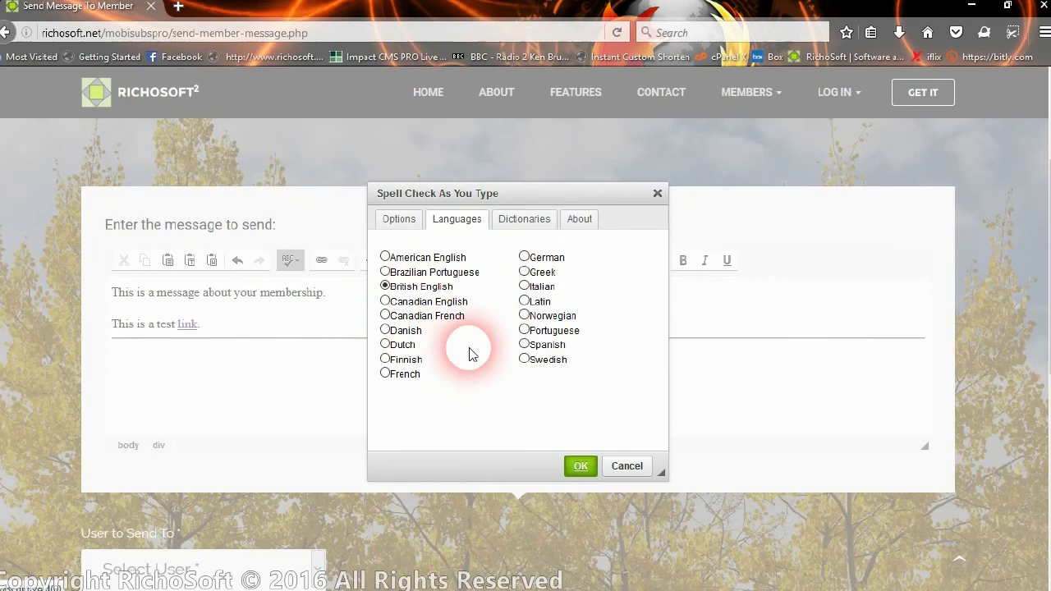
click(534, 220)
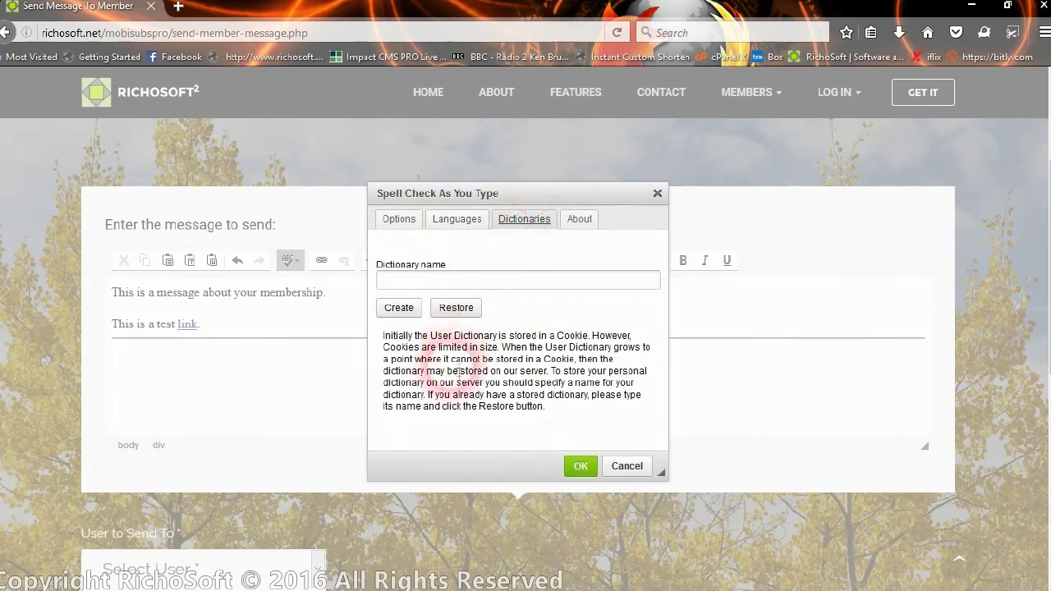
click(626, 465)
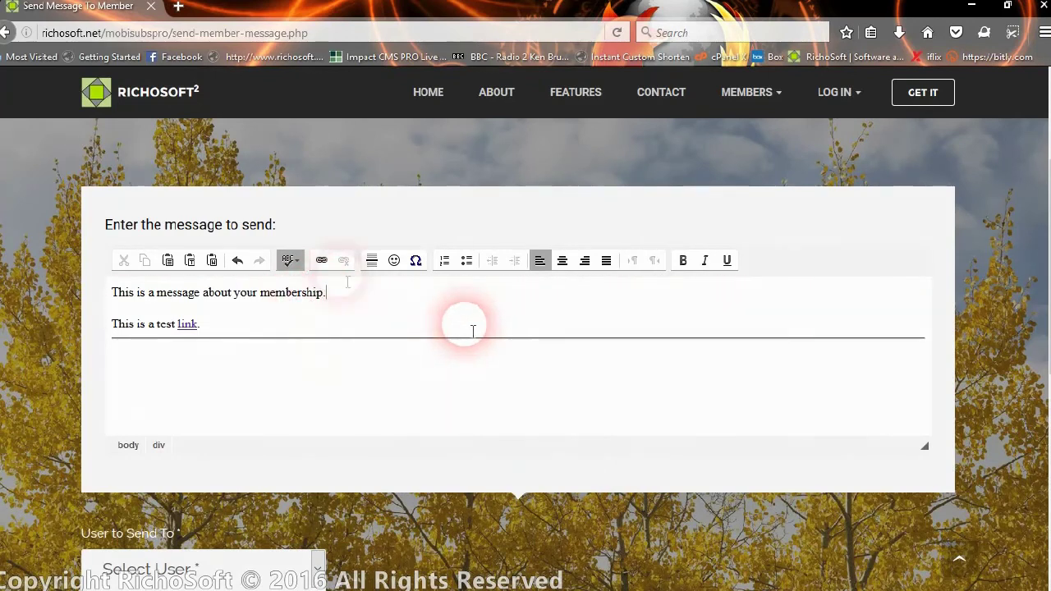
click(291, 259)
click(305, 280)
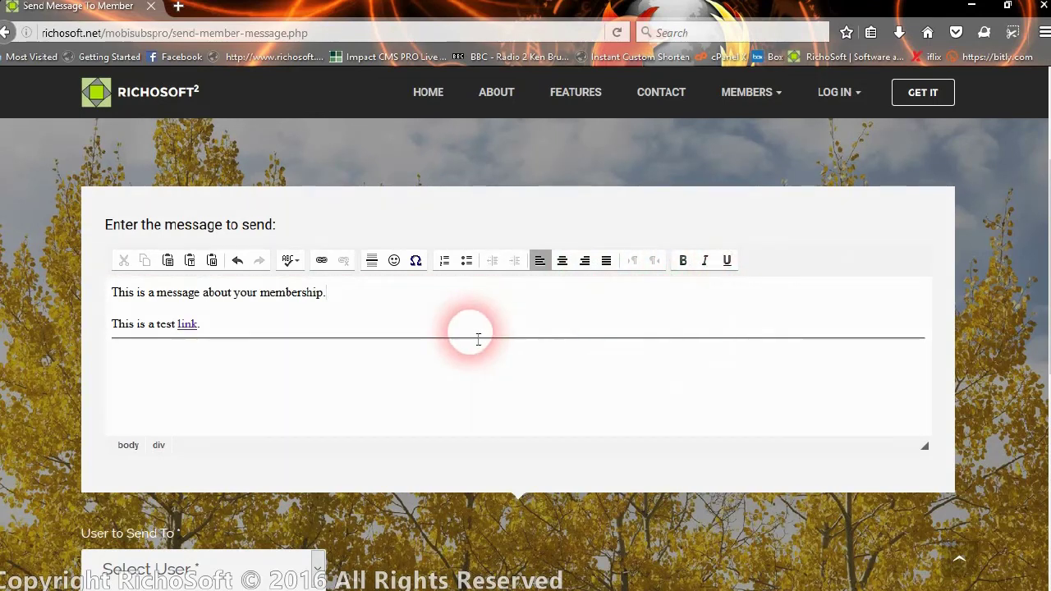
- Try centring the message's first line, return it to left alignment, and place the caret below the rule
click(563, 261)
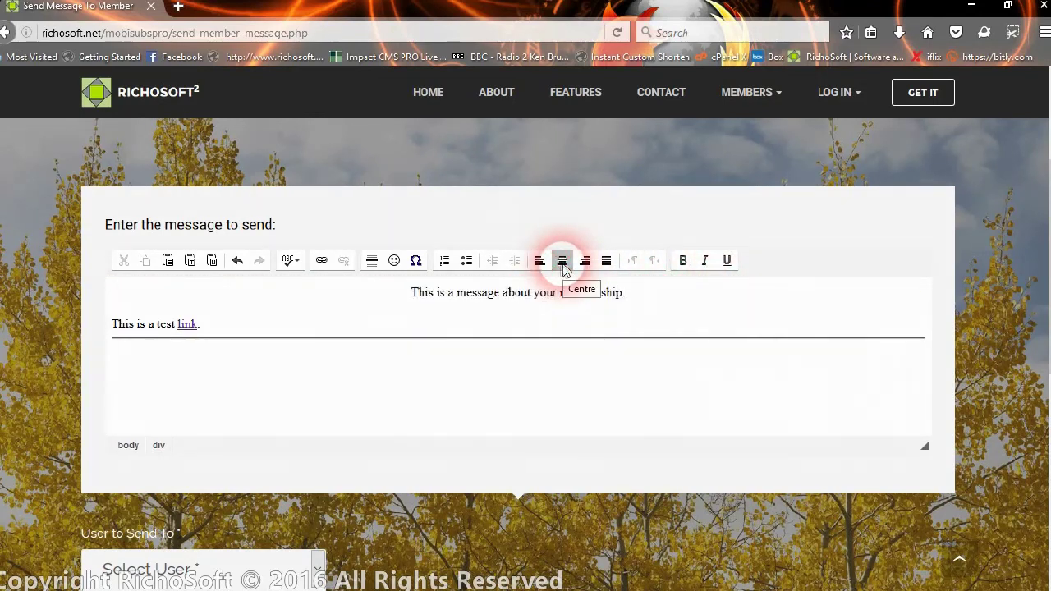
click(540, 260)
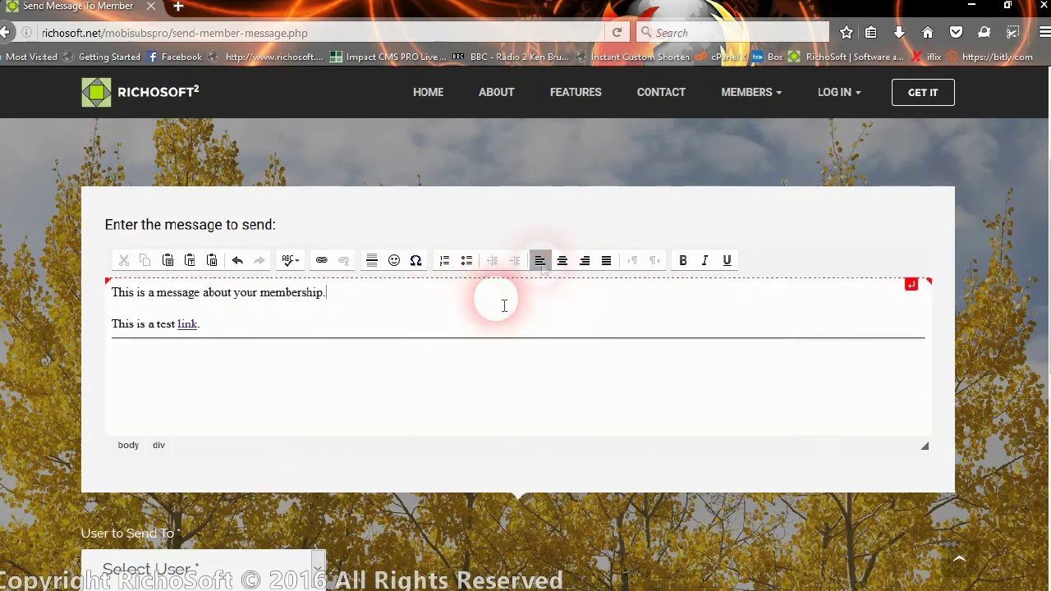
click(292, 376)
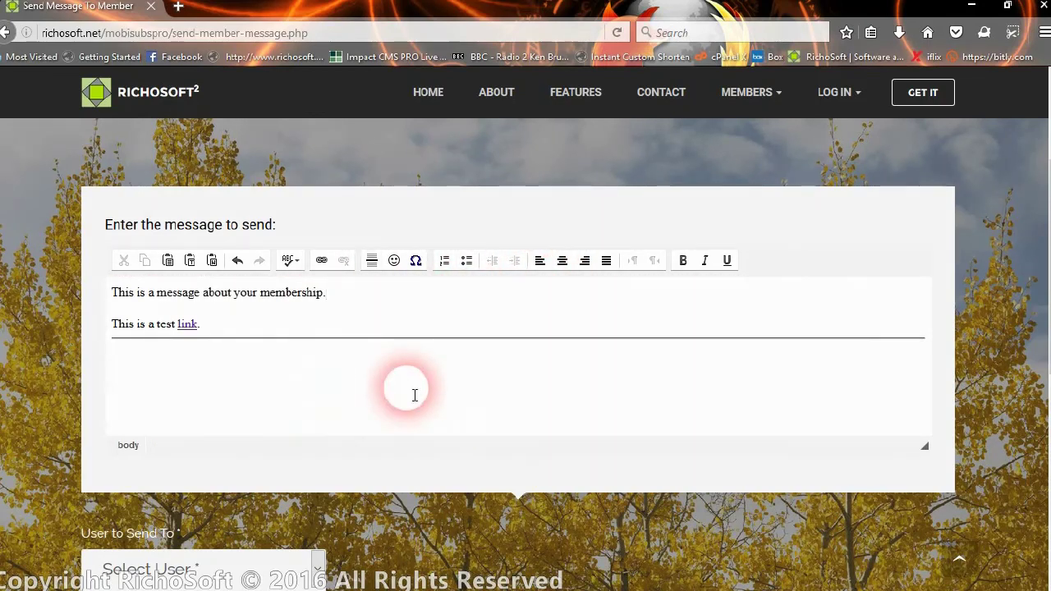
- Pick the recipient member from the list, send the message, and acknowledge the 'Message sent' confirmation
scroll(376, 458, down, 2)
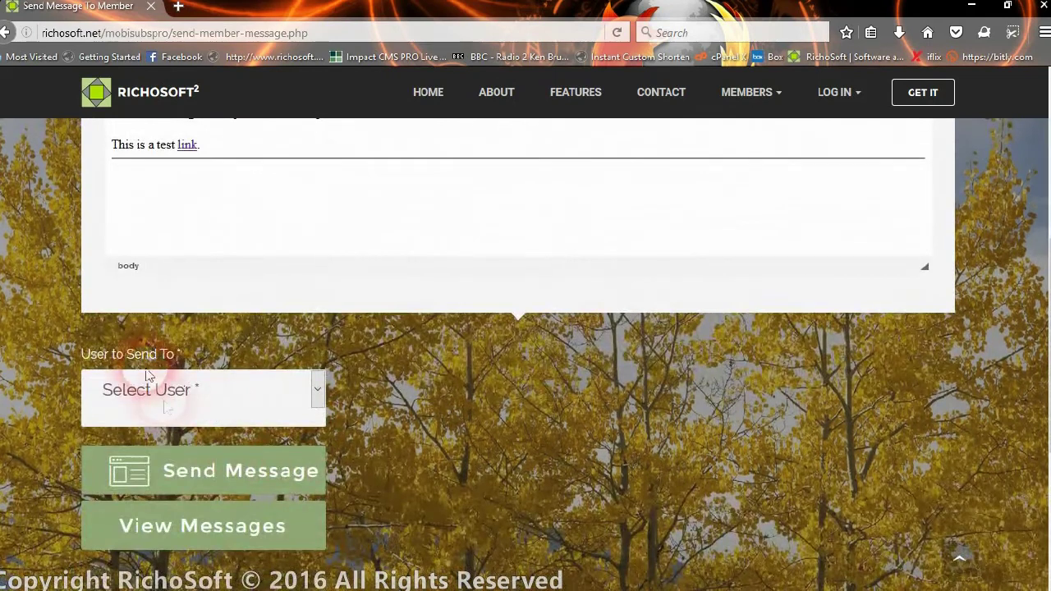
click(172, 392)
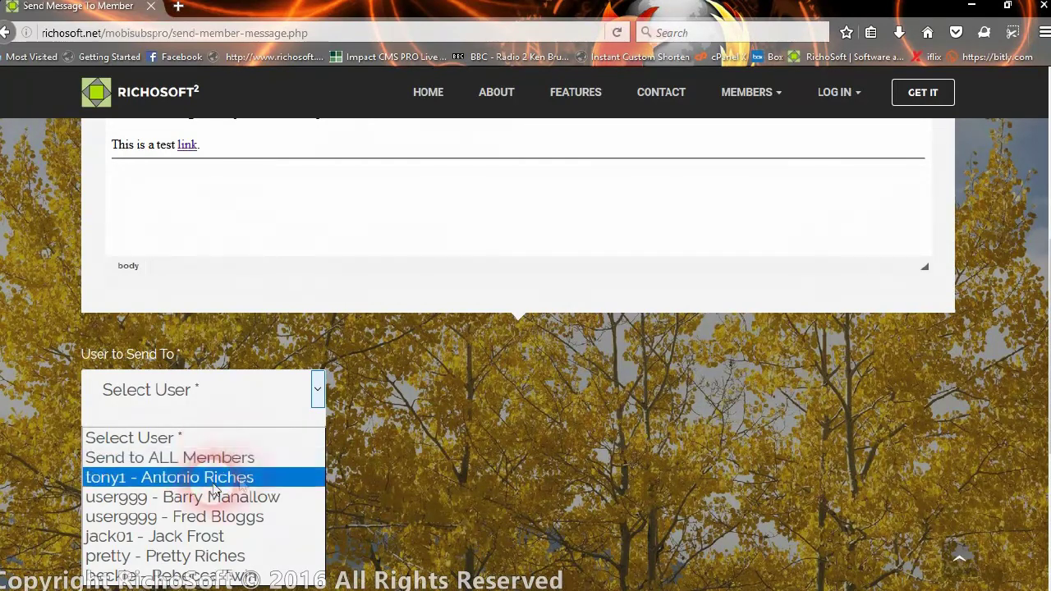
click(240, 558)
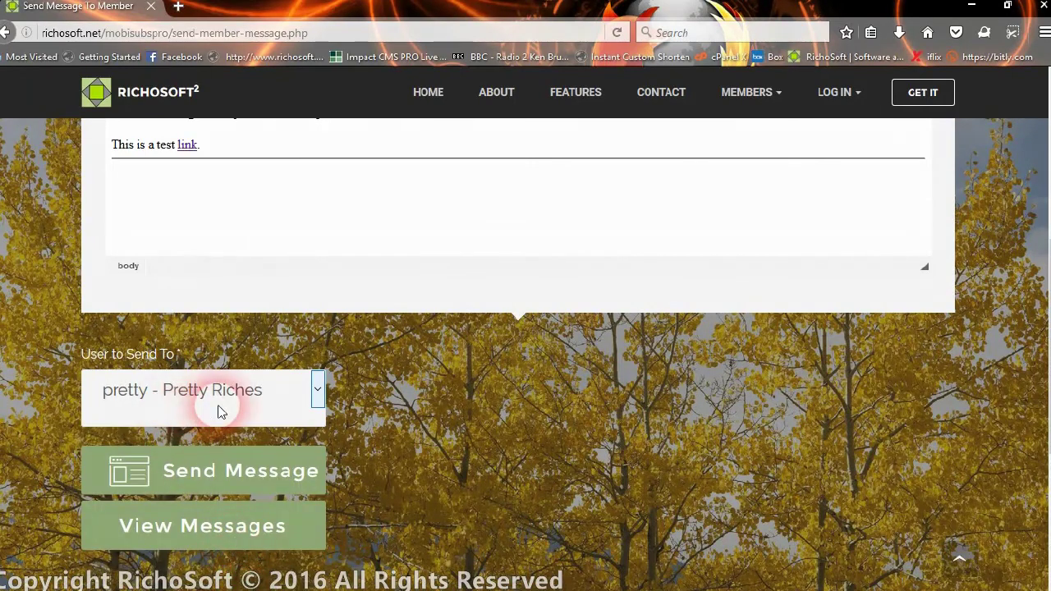
scroll(238, 411, down, 2)
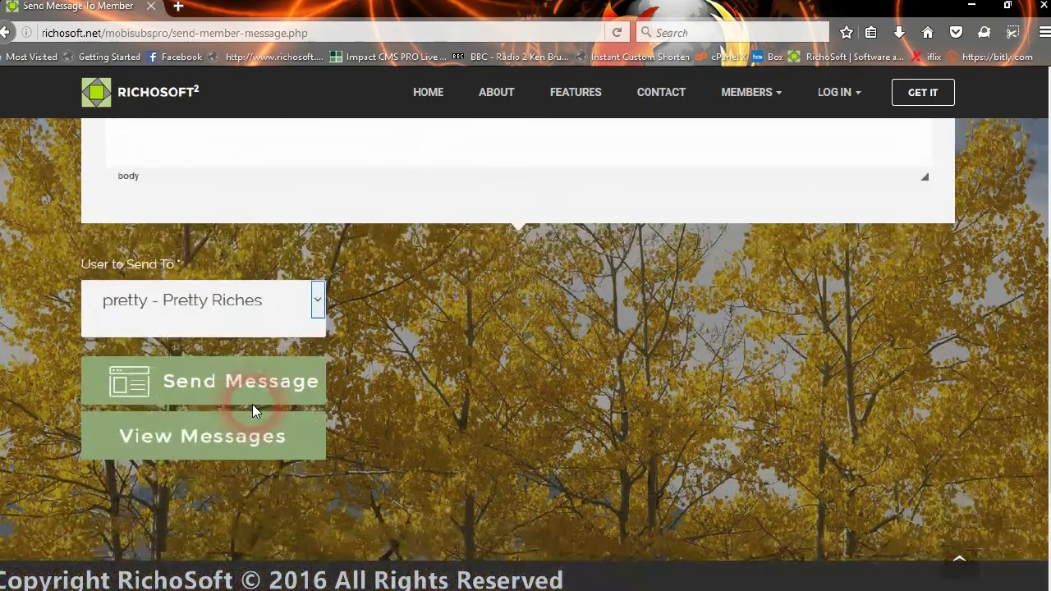
click(238, 397)
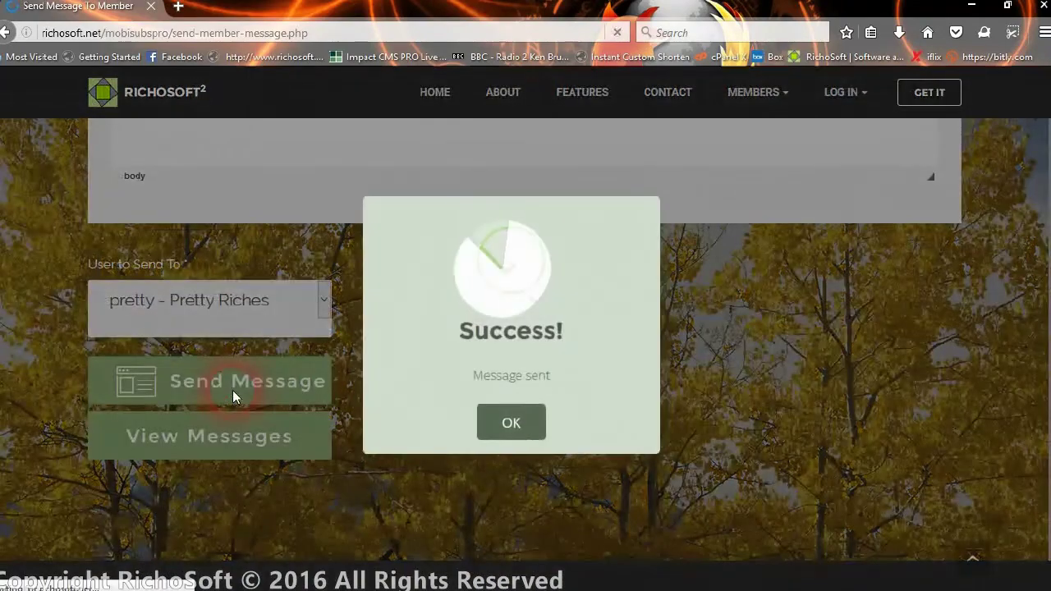
click(496, 433)
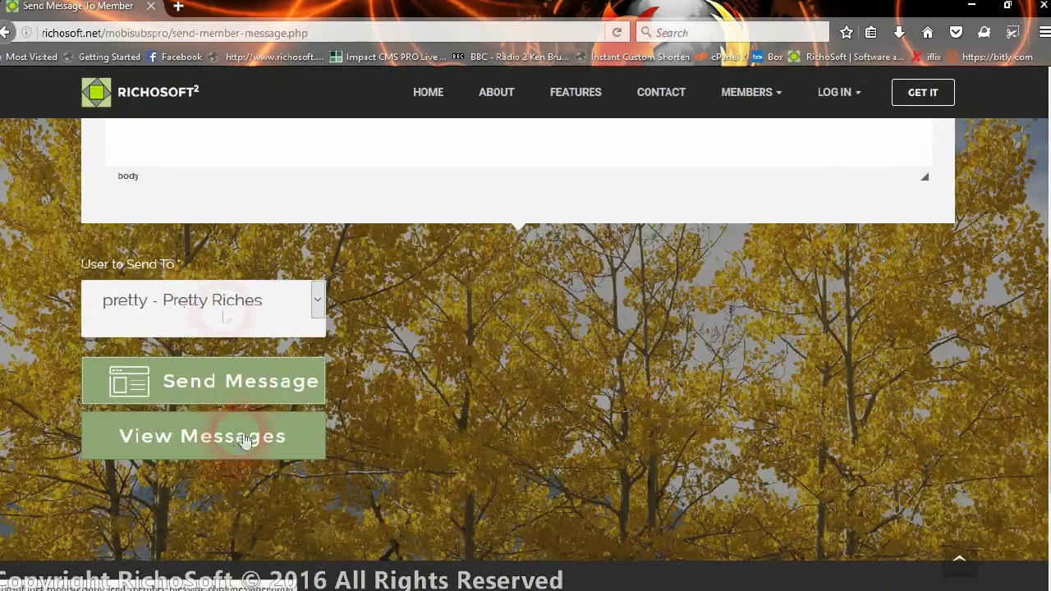
click(222, 450)
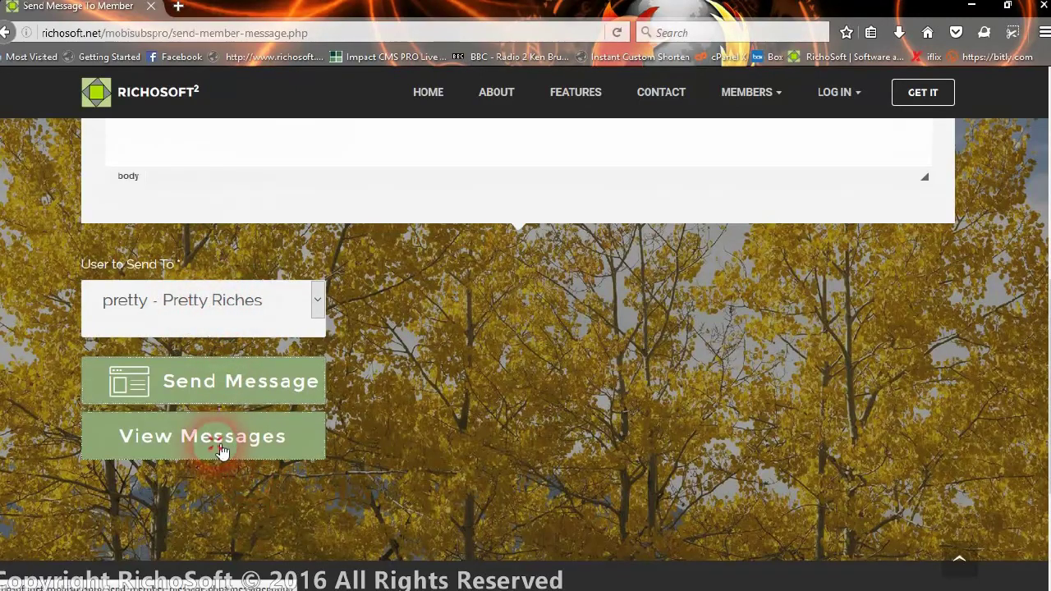
scroll(477, 371, down, 1)
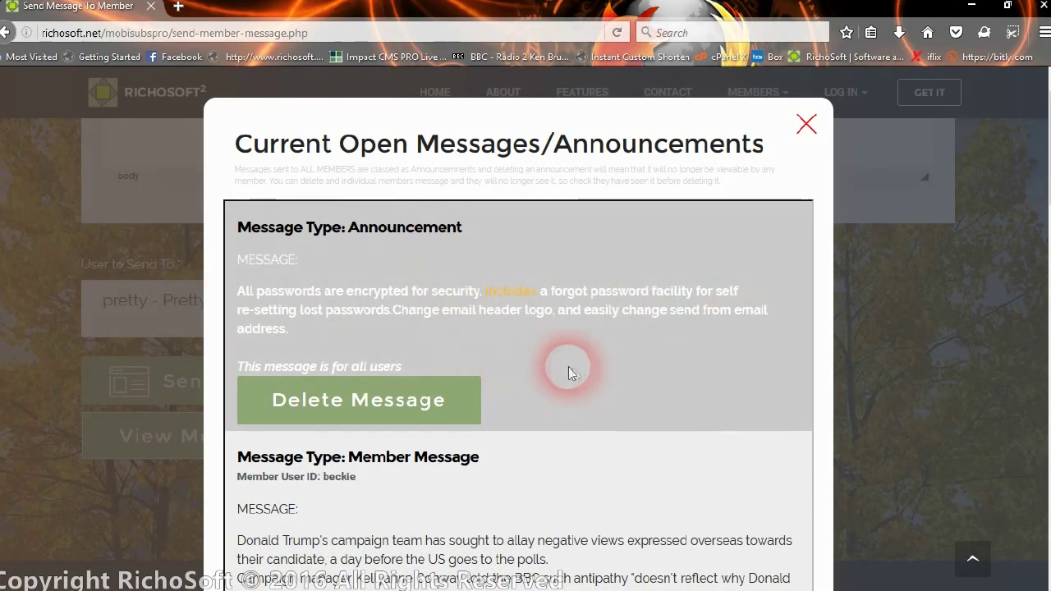
scroll(572, 371, down, 1)
scroll(523, 320, down, 2)
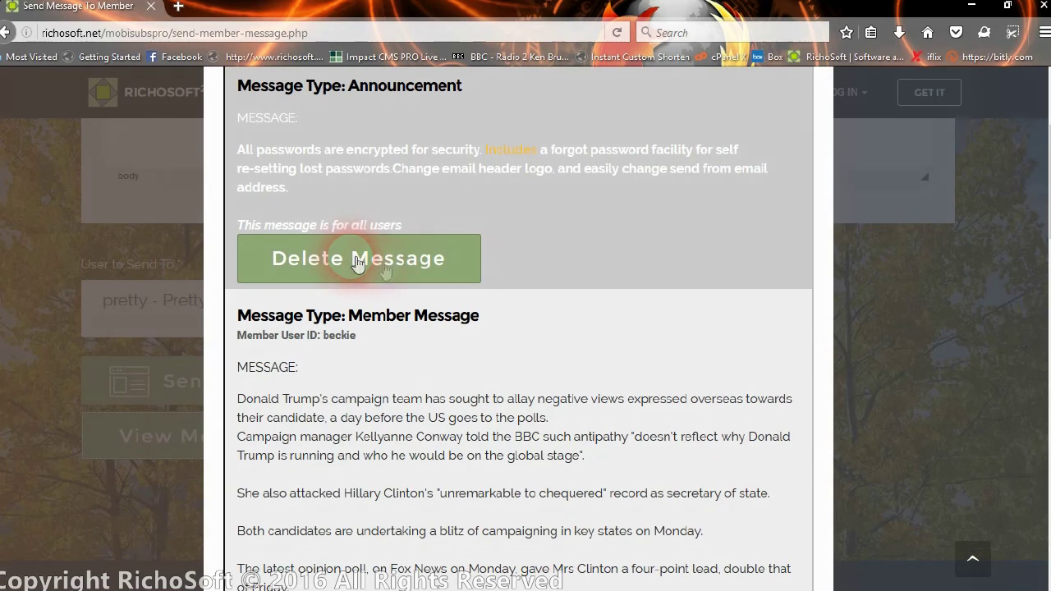
scroll(550, 308, down, 1)
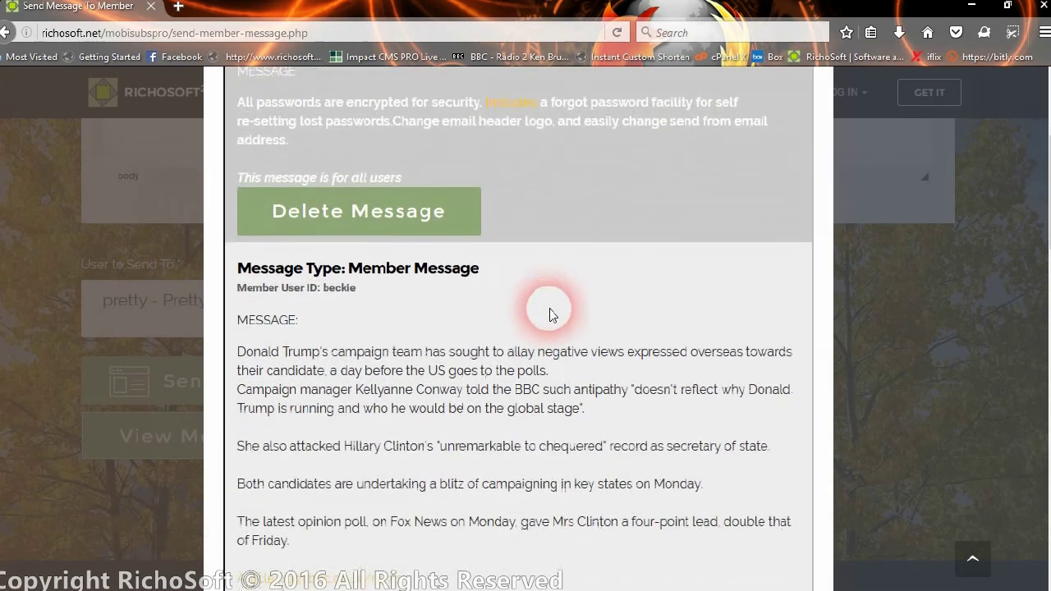
scroll(550, 309, down, 1)
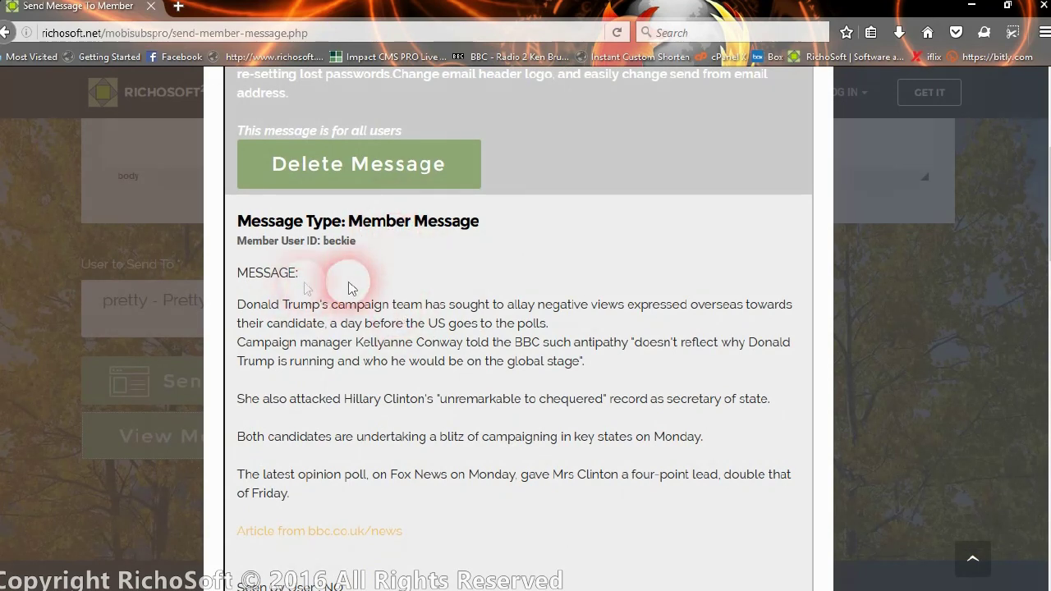
scroll(500, 437, down, 2)
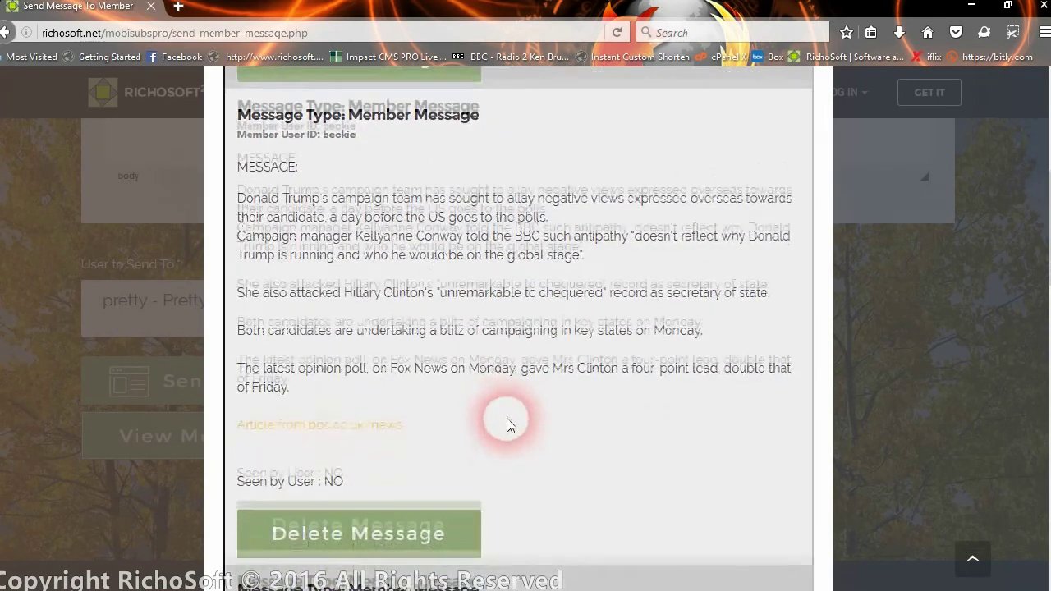
drag(236, 402, 382, 404)
click(351, 400)
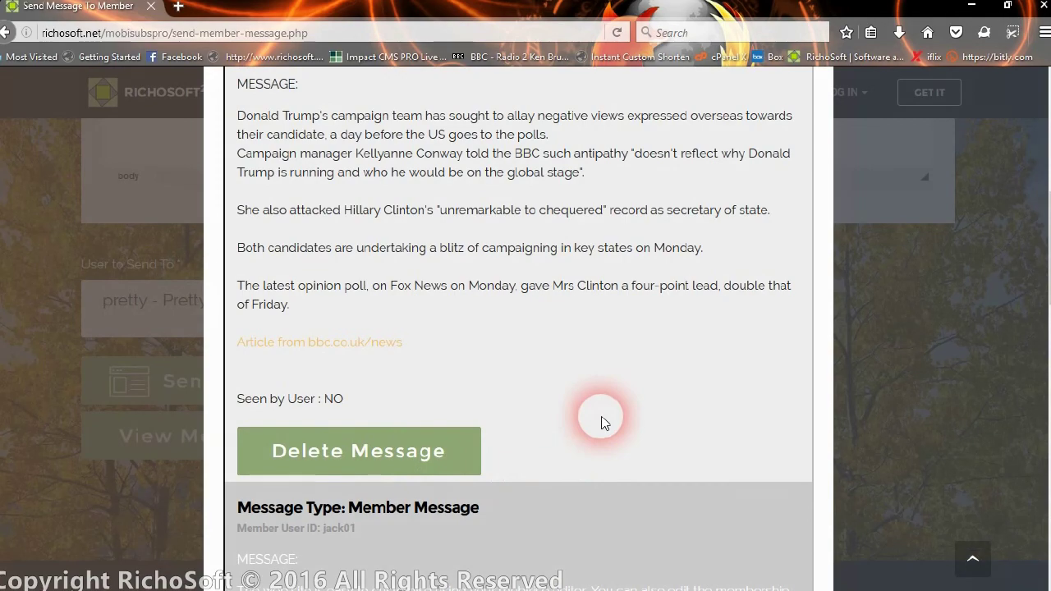
scroll(602, 422, down, 1)
scroll(518, 383, down, 3)
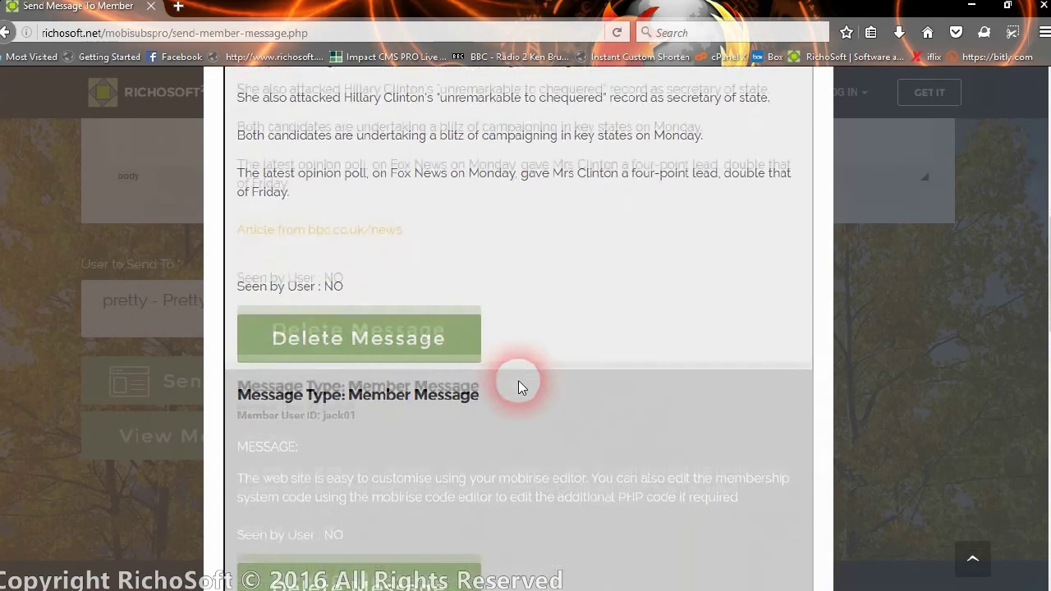
scroll(518, 380, down, 2)
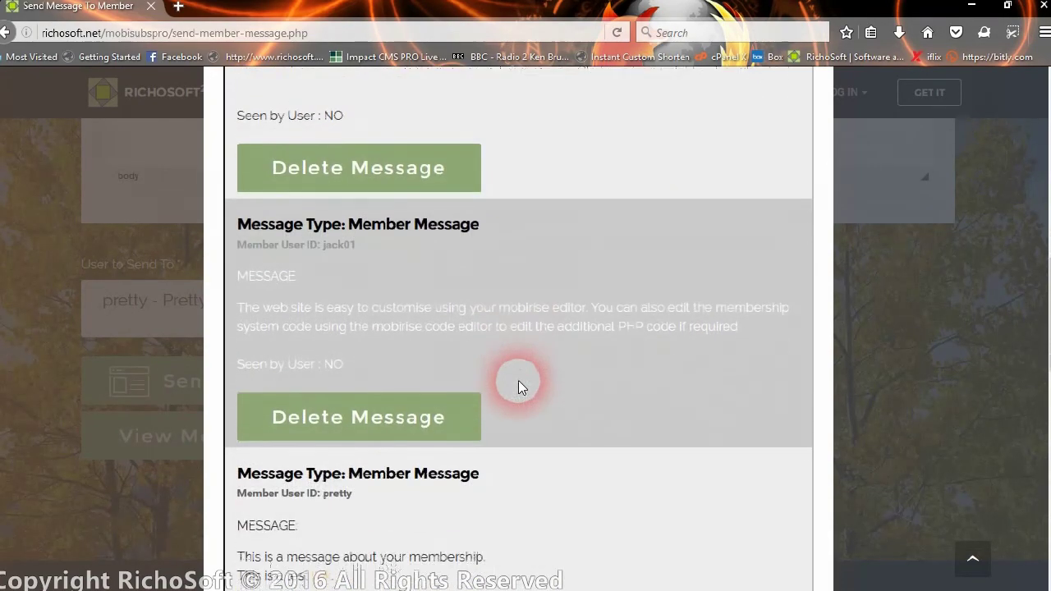
scroll(518, 380, down, 3)
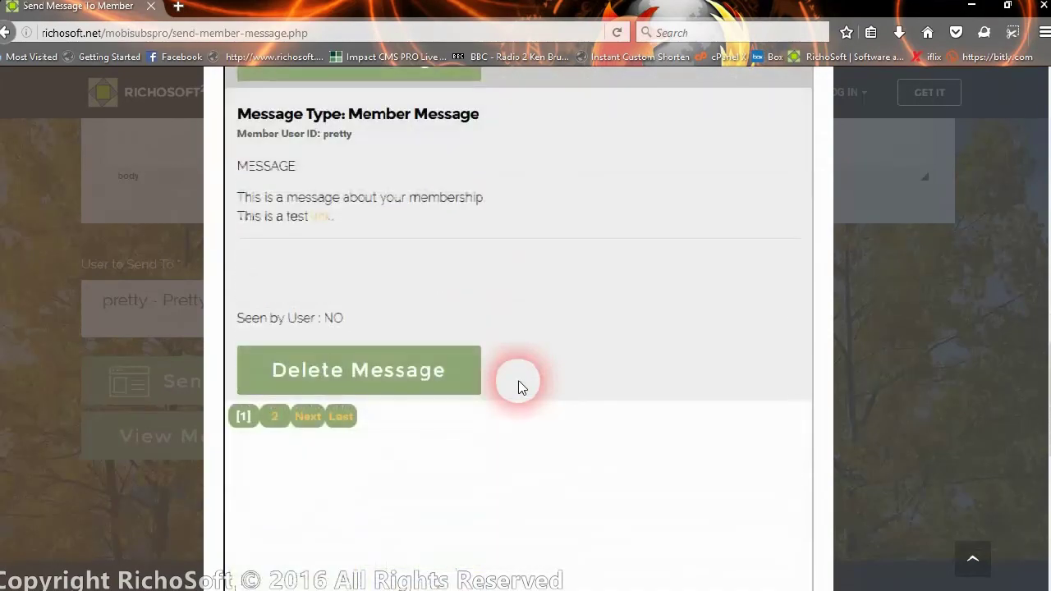
scroll(518, 380, down, 3)
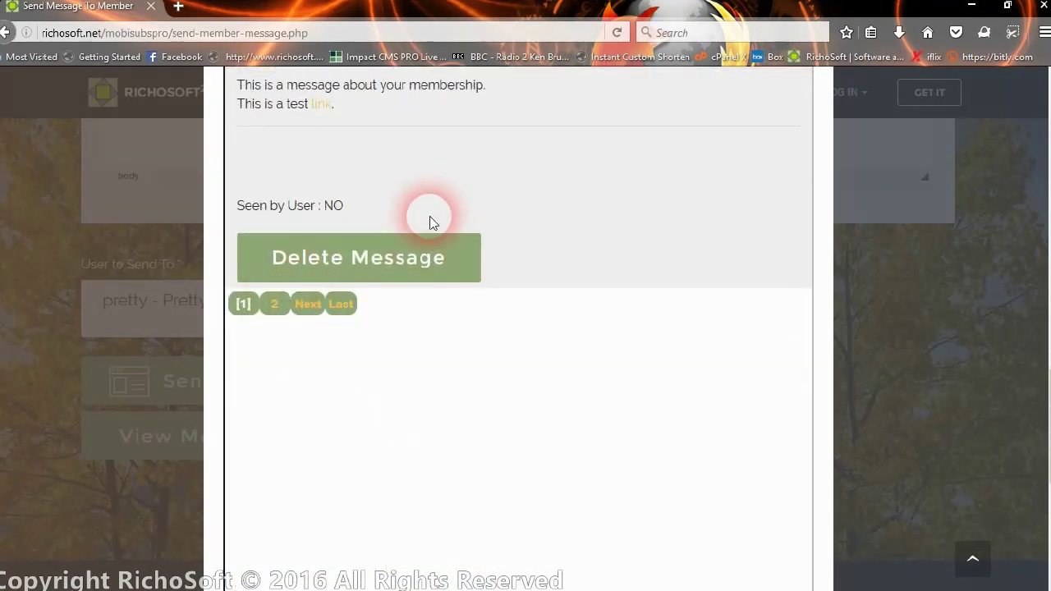
scroll(444, 229, up, 20)
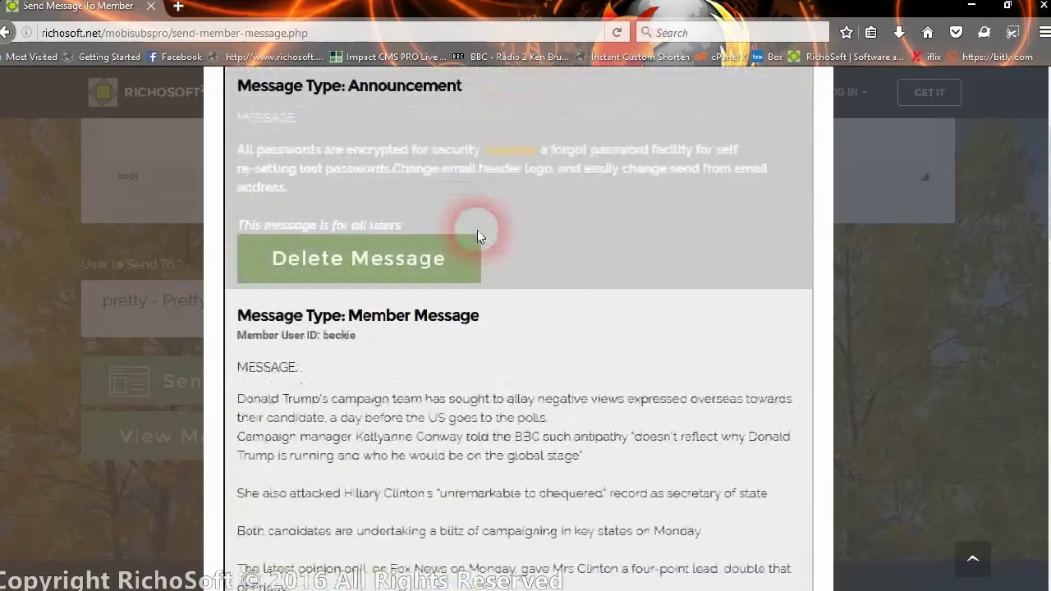
scroll(460, 271, down, 20)
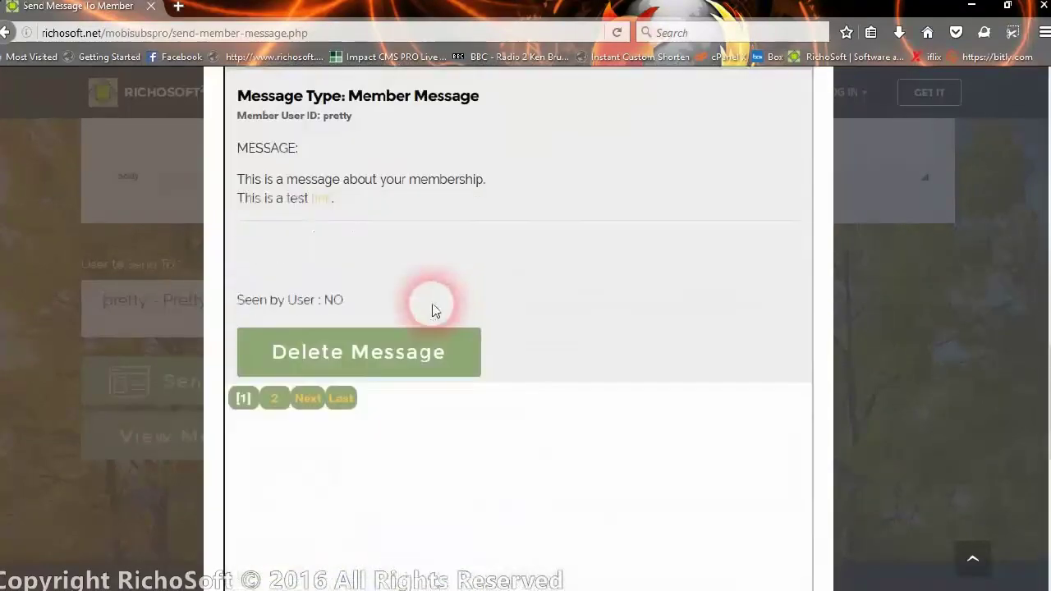
click(303, 402)
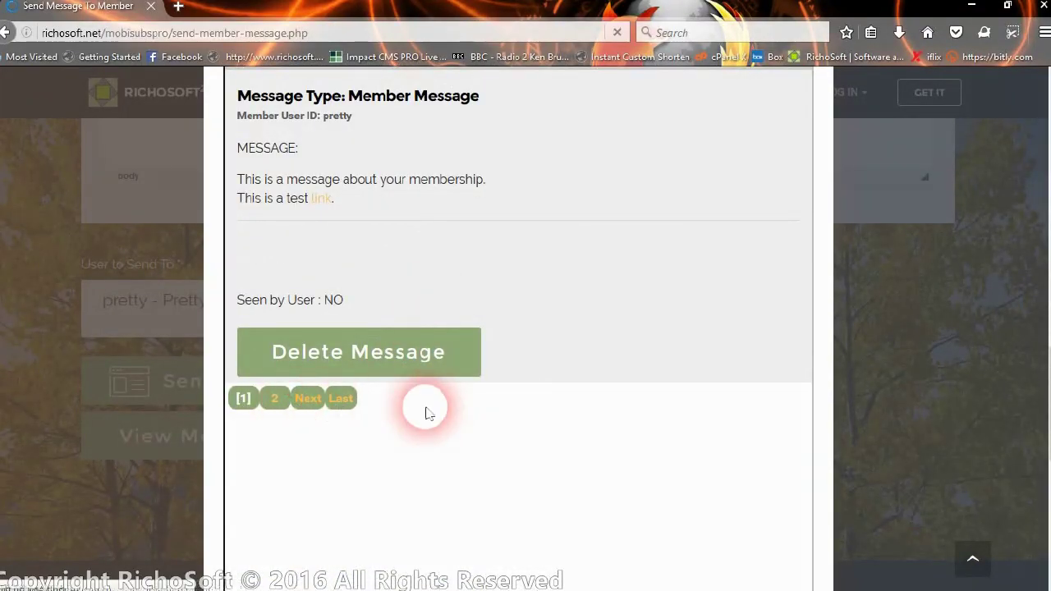
scroll(403, 324, down, 3)
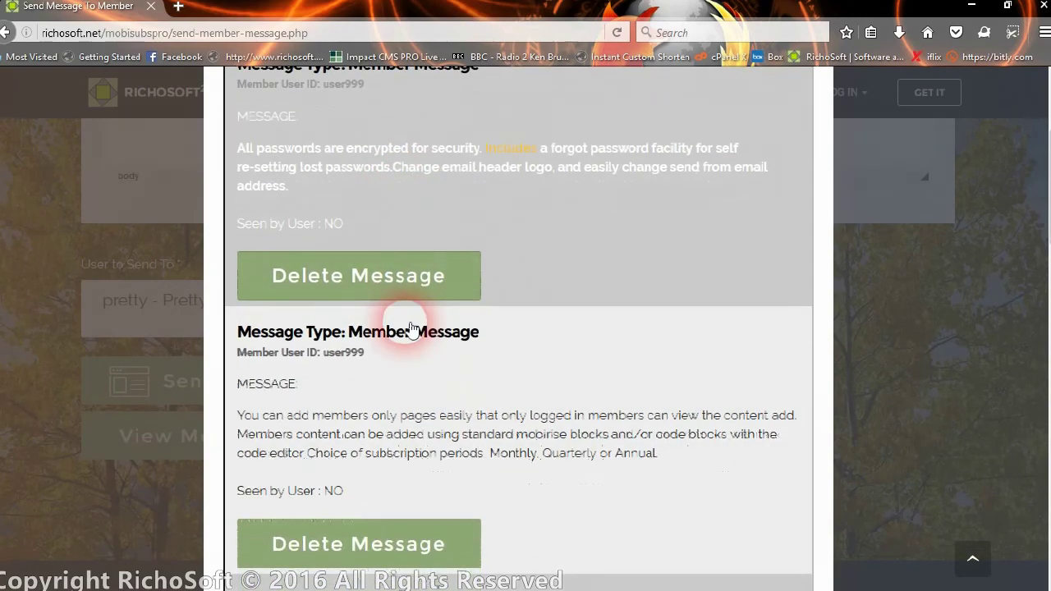
scroll(416, 338, down, 3)
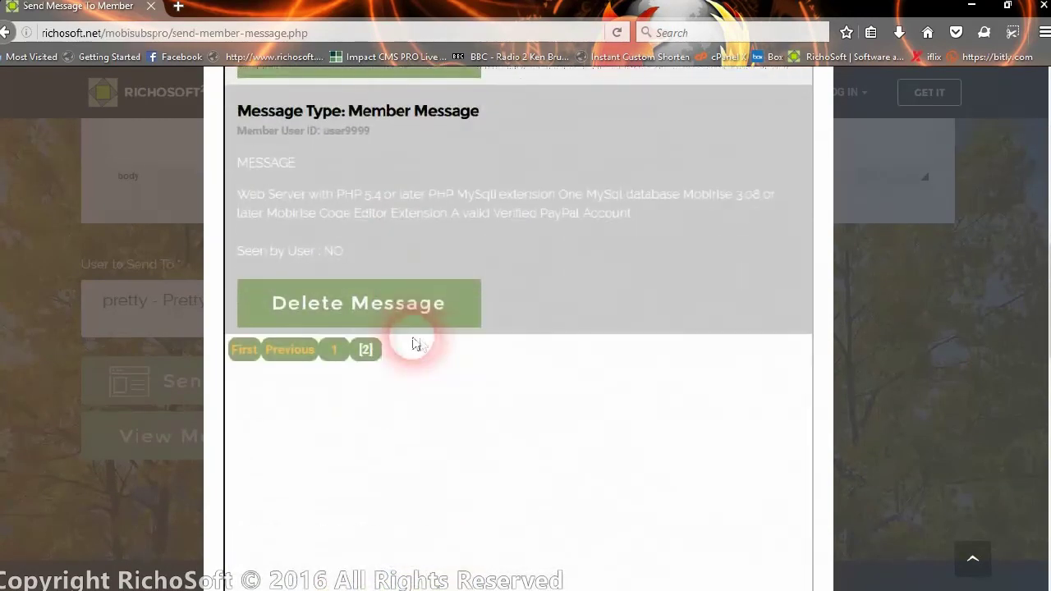
scroll(413, 342, up, 4)
scroll(411, 277, up, 5)
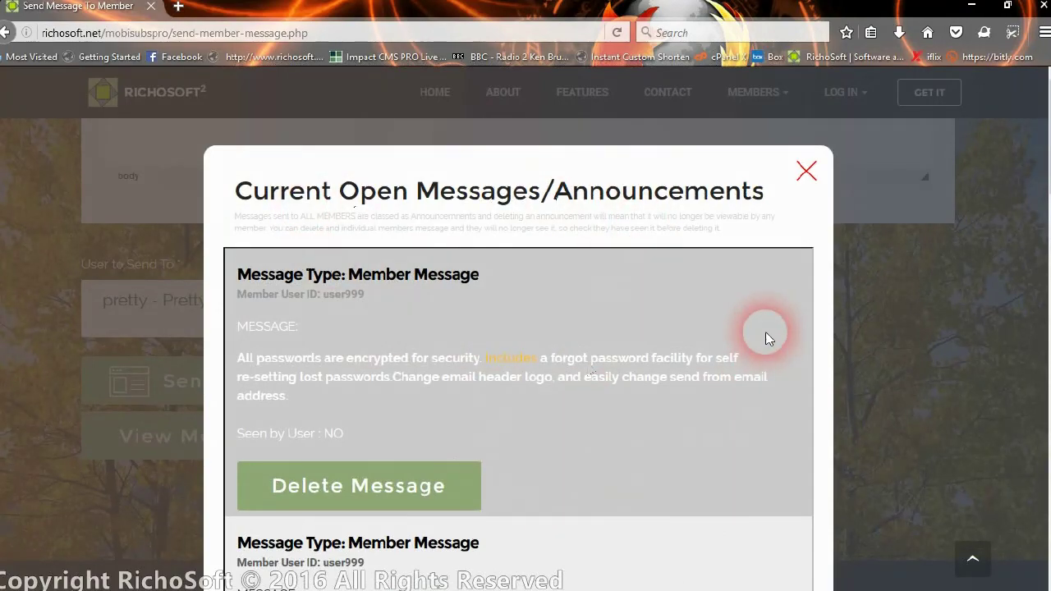
click(804, 176)
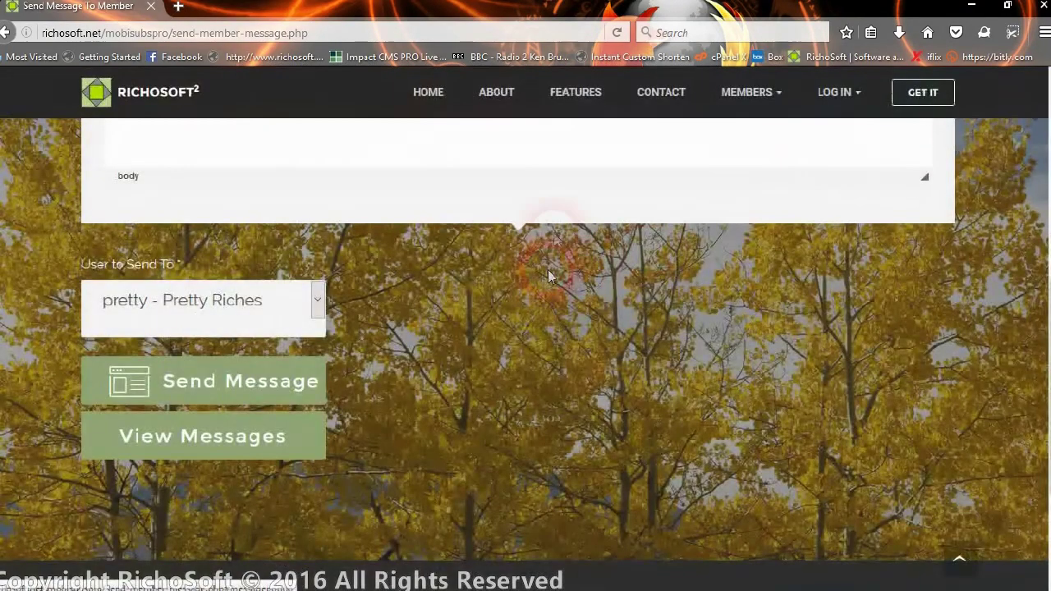
scroll(548, 270, down, 5)
scroll(686, 304, up, 8)
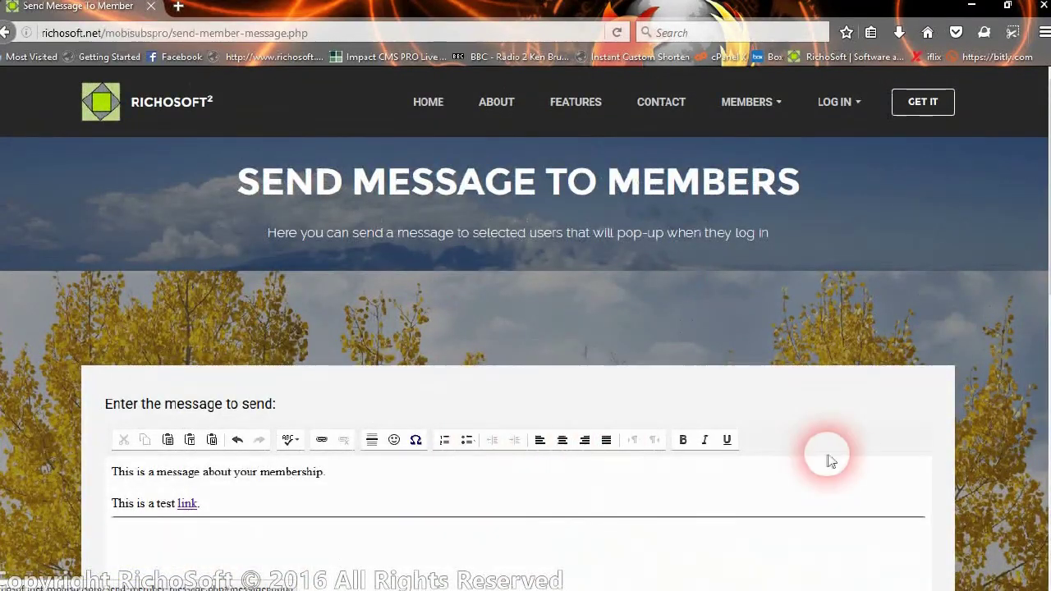
- Sign in on the members login page with the receiving member's user ID and password
click(838, 103)
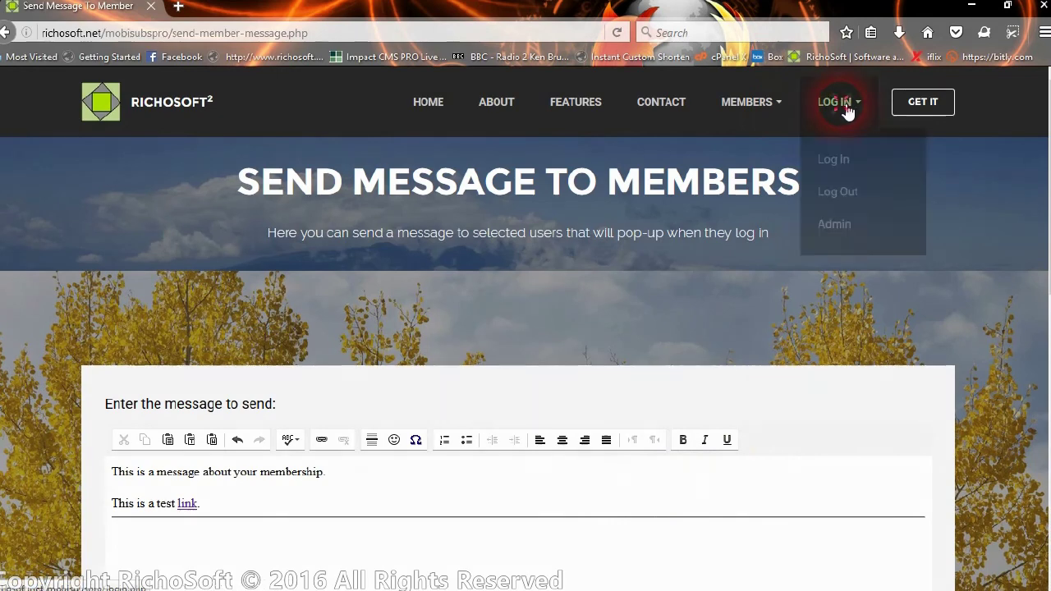
click(850, 168)
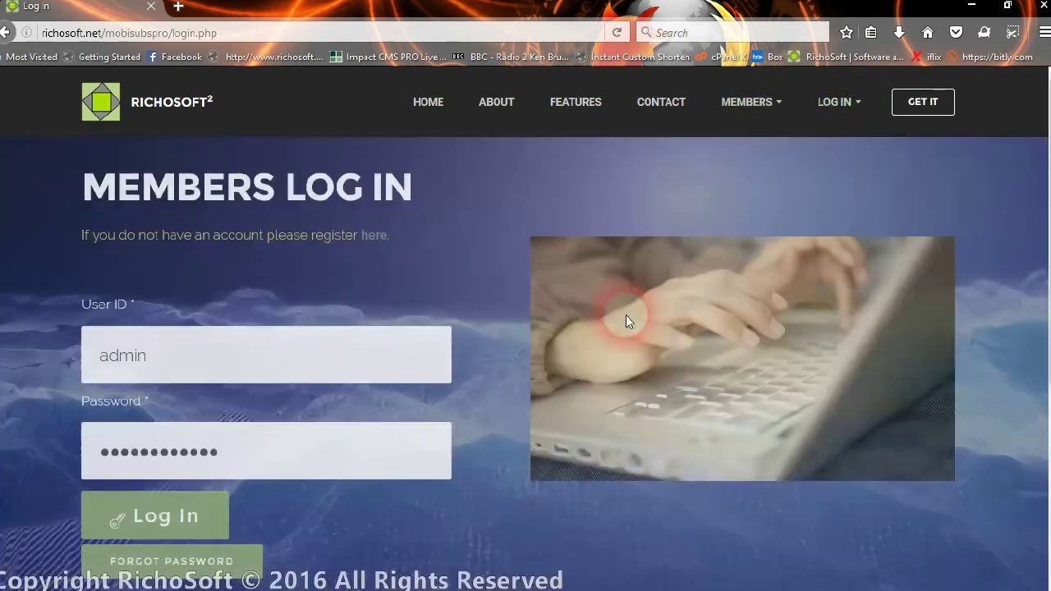
click(205, 328)
double_click(171, 347)
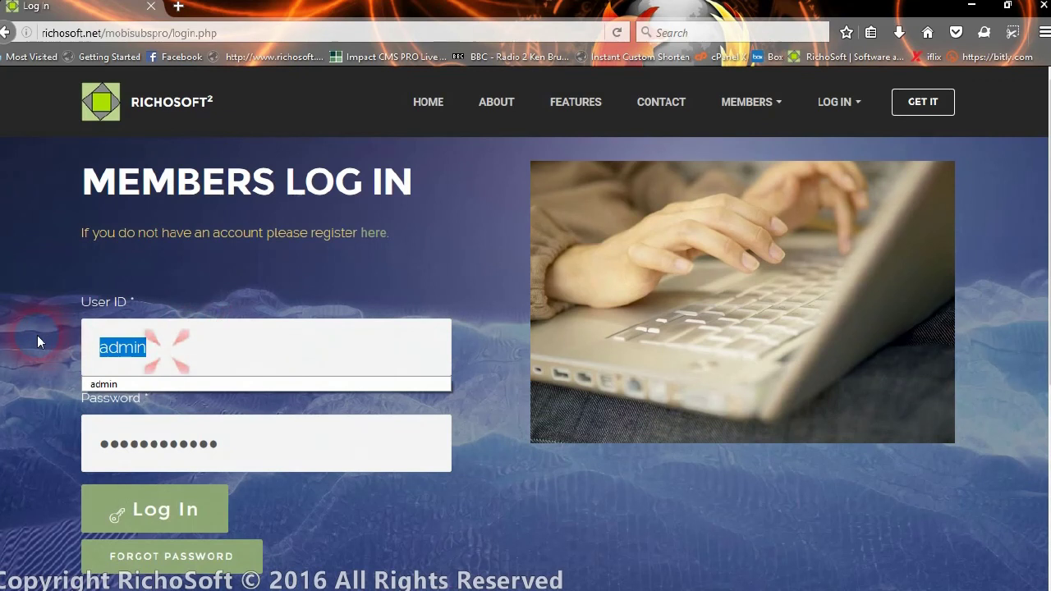
text(pretty)
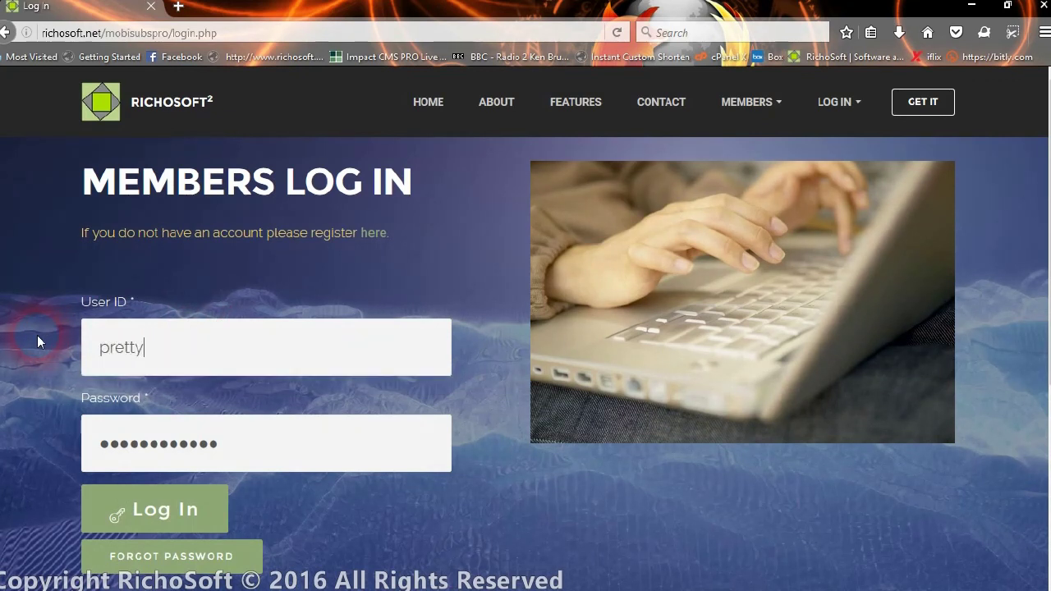
drag(228, 441, 58, 457)
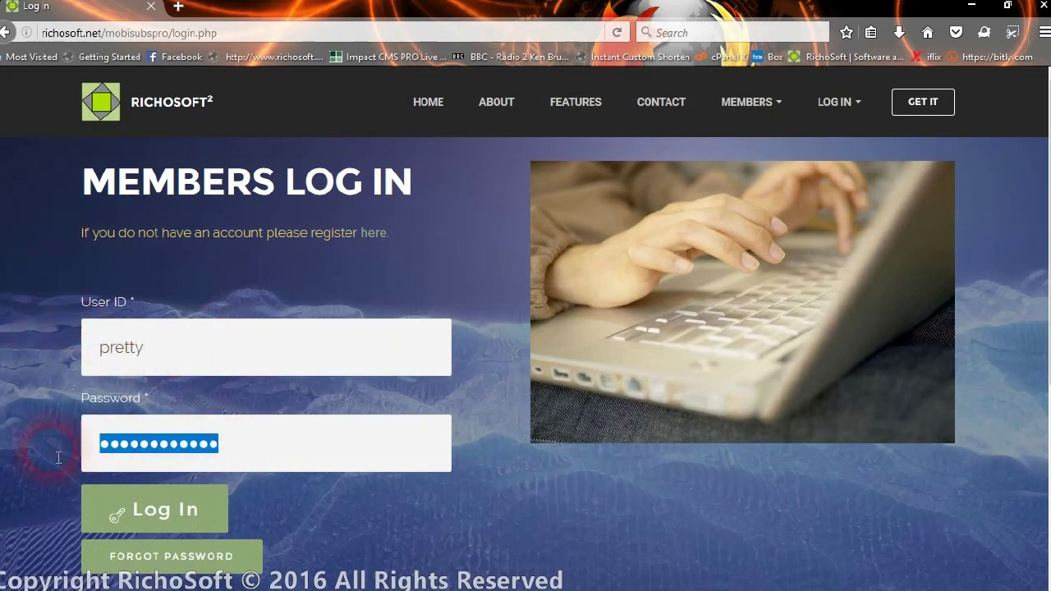
text(*******)
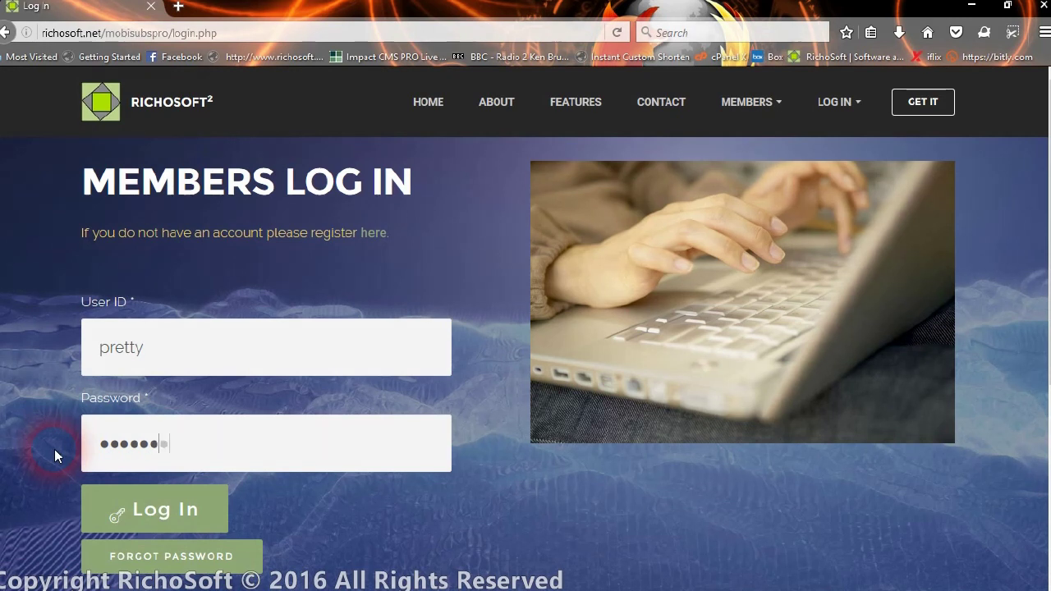
click(129, 513)
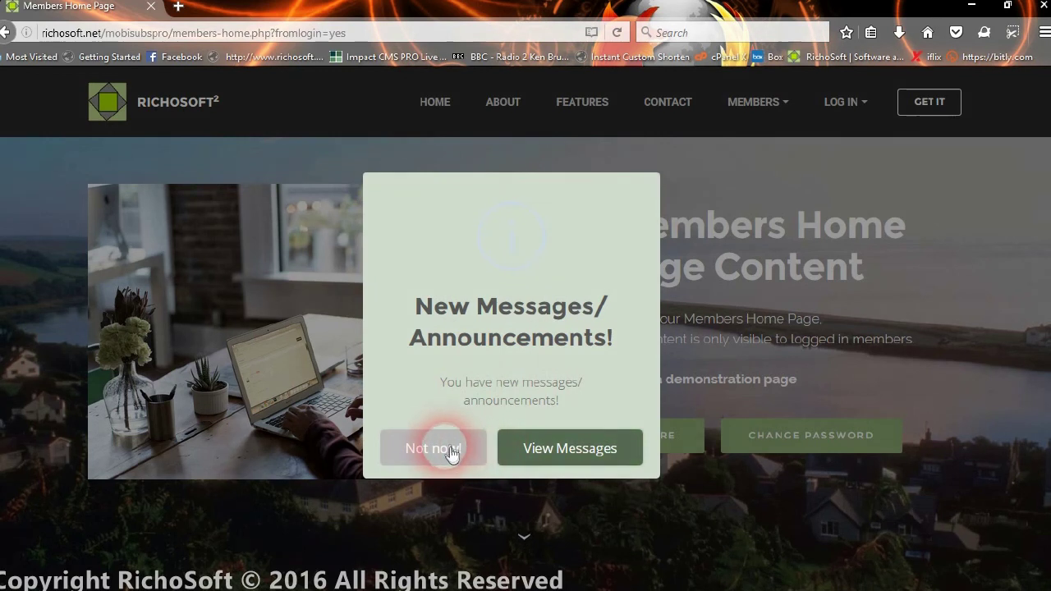
- Open the new messages and scroll through the Member Message to its end
click(588, 457)
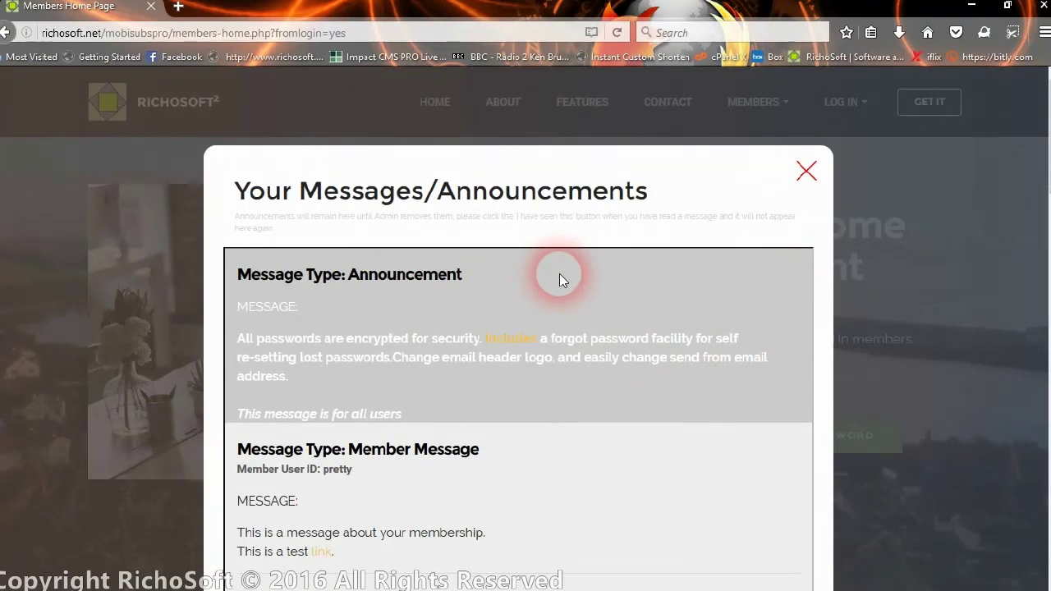
scroll(559, 274, down, 2)
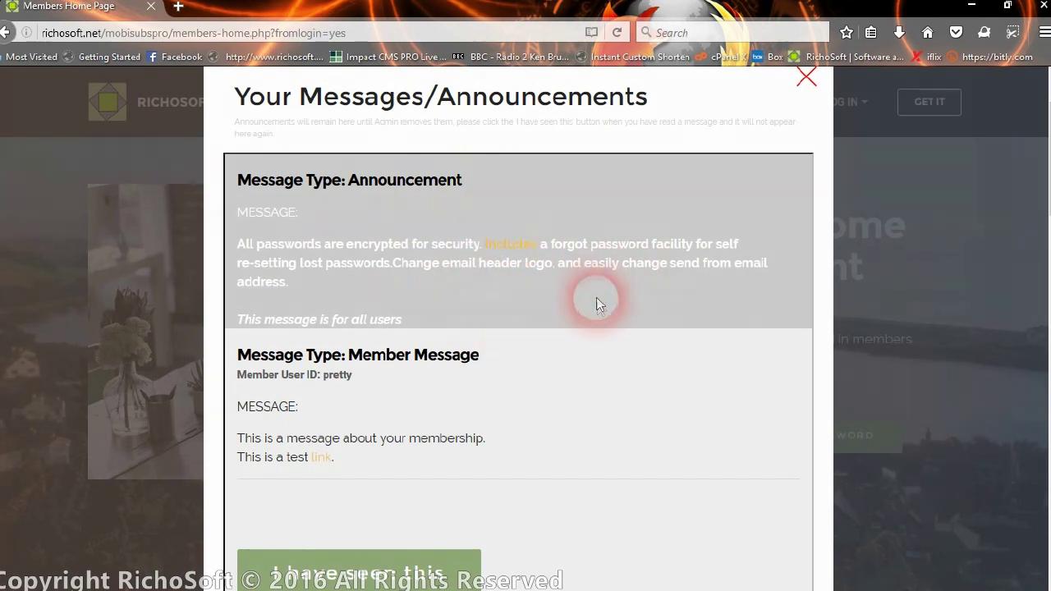
scroll(559, 305, down, 1)
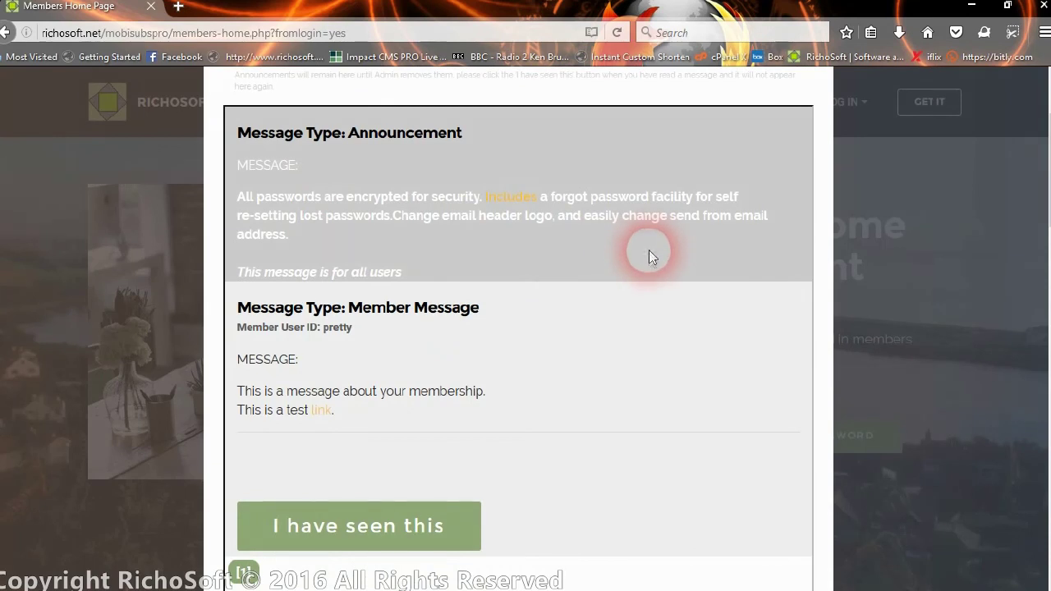
scroll(616, 336, down, 1)
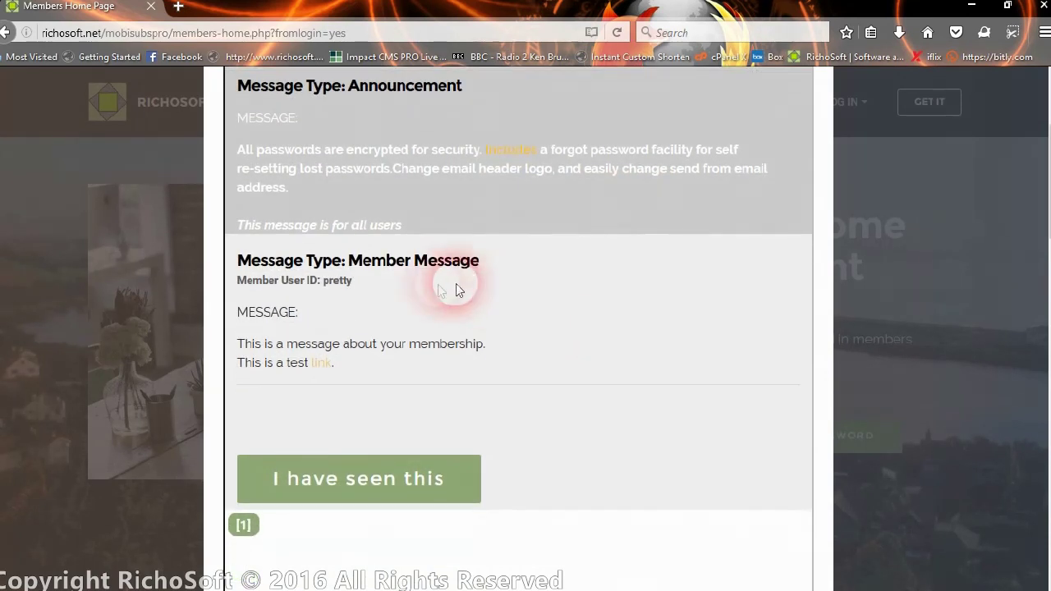
drag(236, 261, 465, 287)
scroll(419, 283, down, 1)
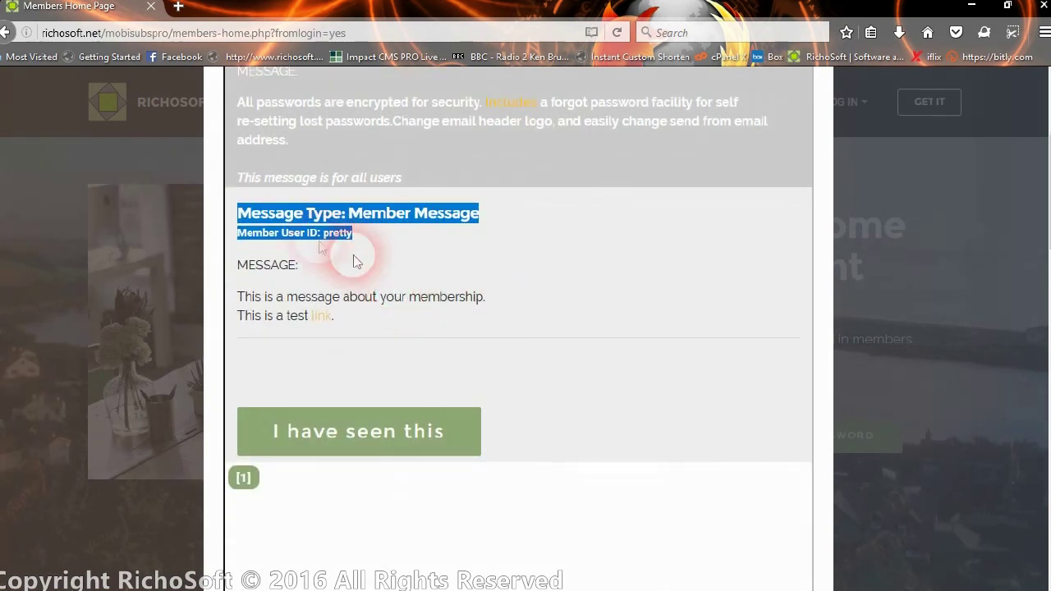
click(330, 242)
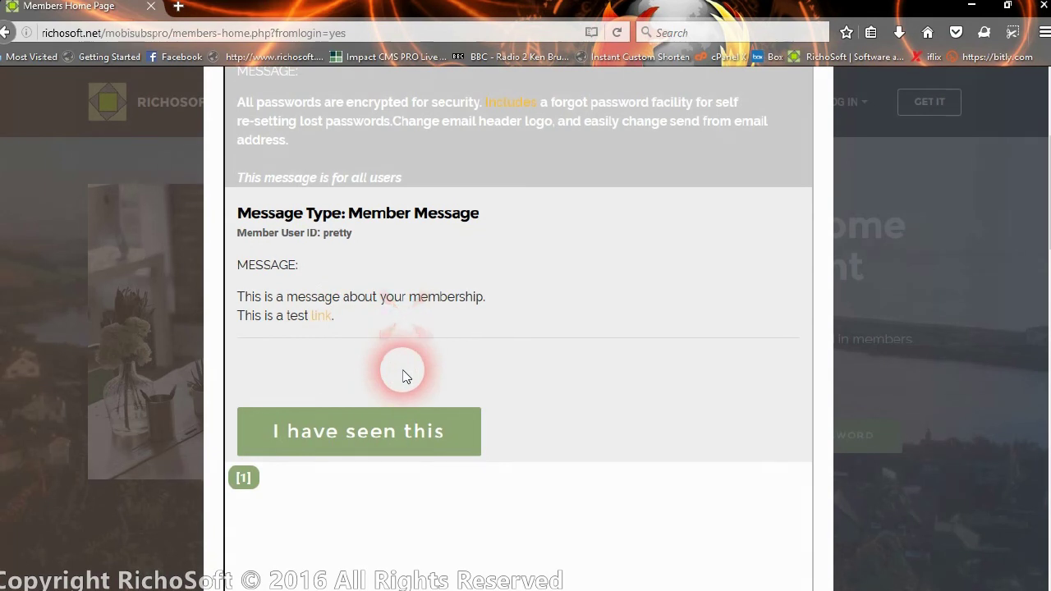
scroll(540, 332, down, 1)
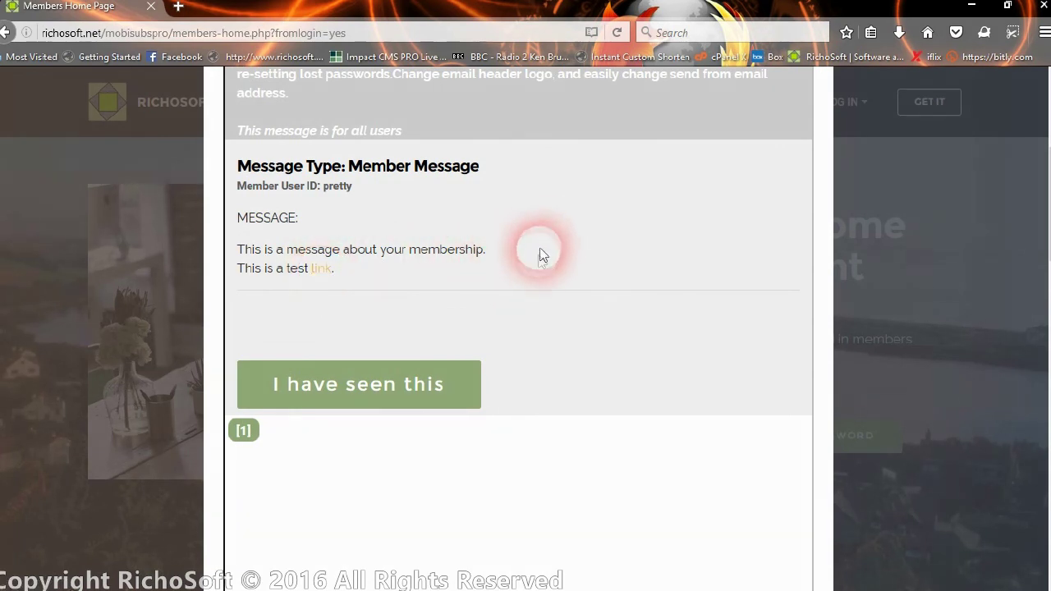
scroll(547, 258, down, 1)
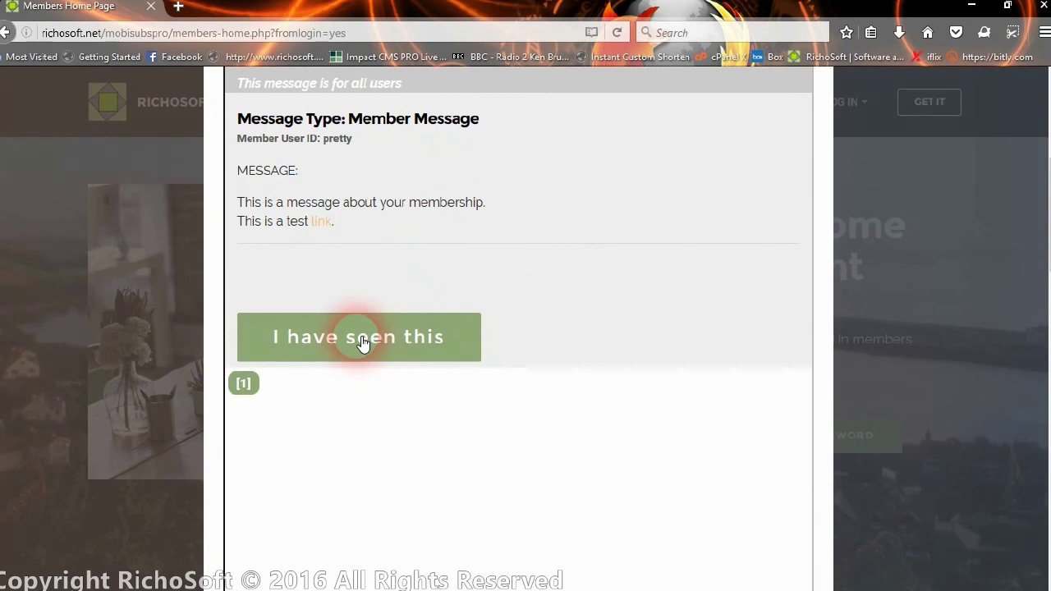
- Mark the membership message as seen, confirm the Success popup, and close the messages window
click(364, 343)
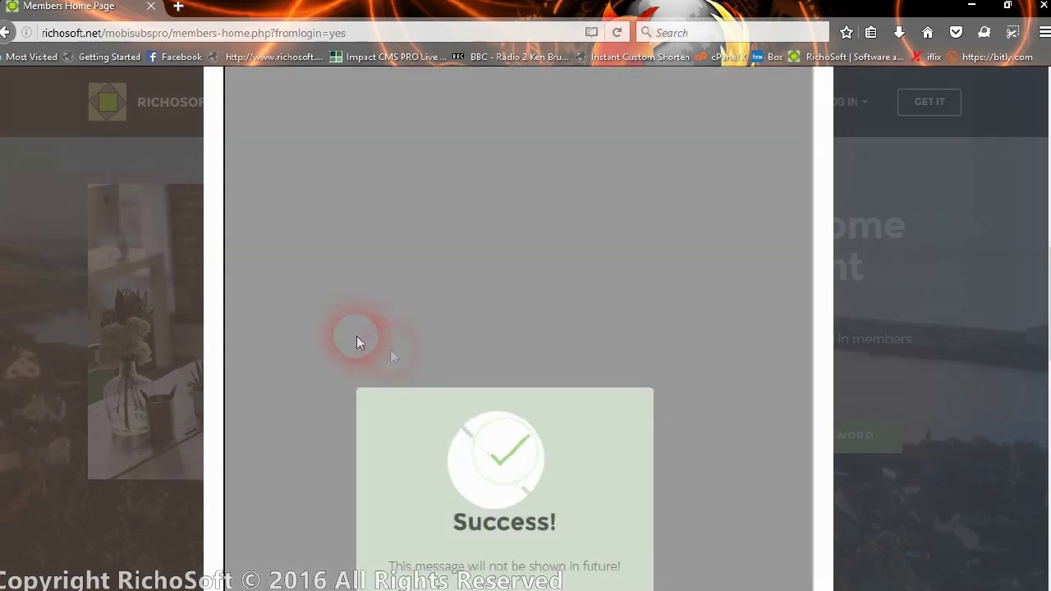
click(506, 471)
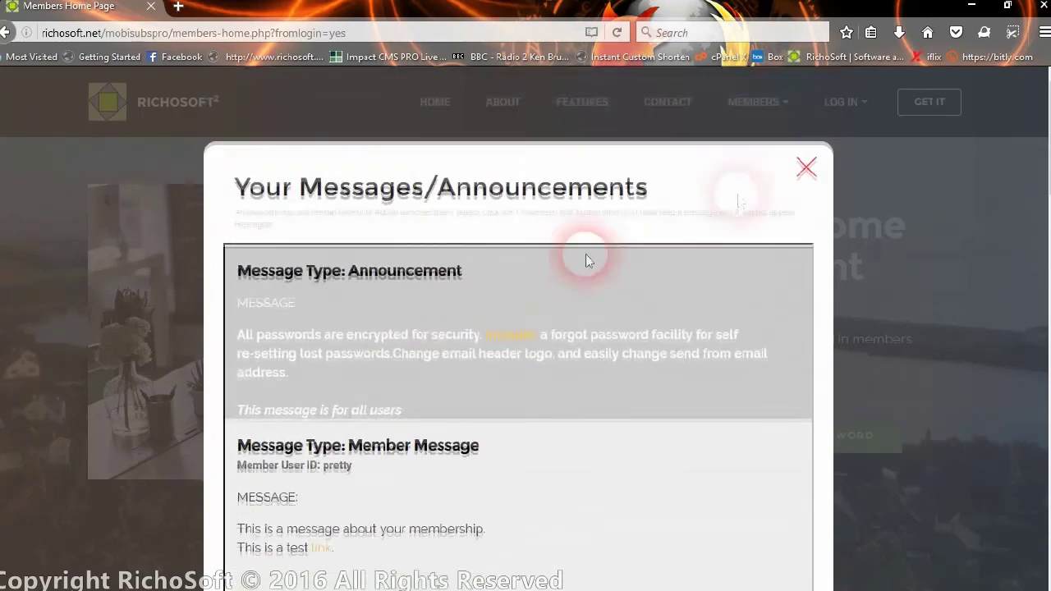
triple_click(809, 168)
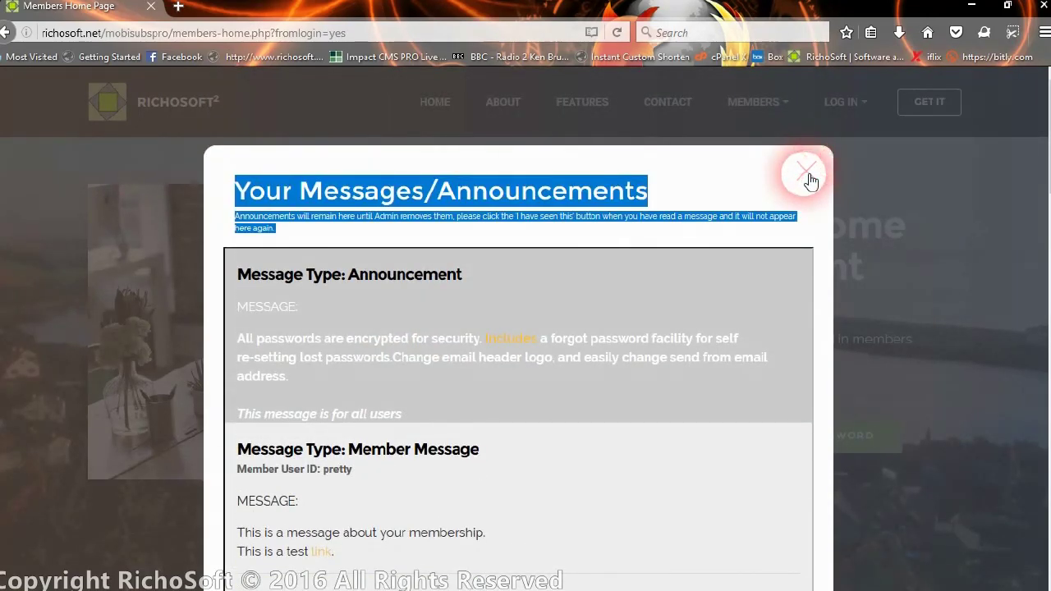
click(809, 176)
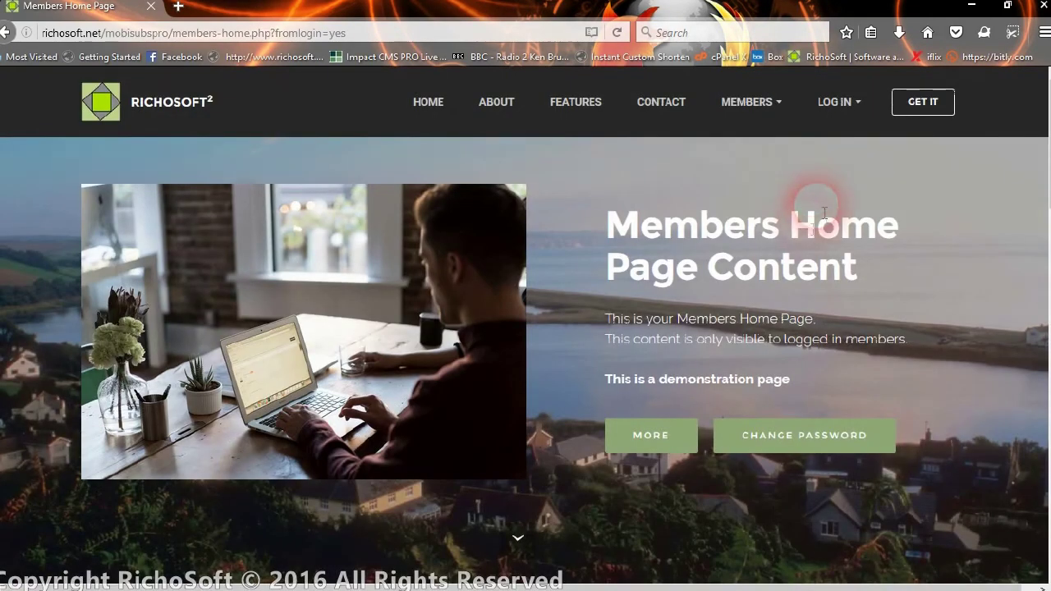
- Sign in again on the members login page with a member's user ID and password
click(839, 101)
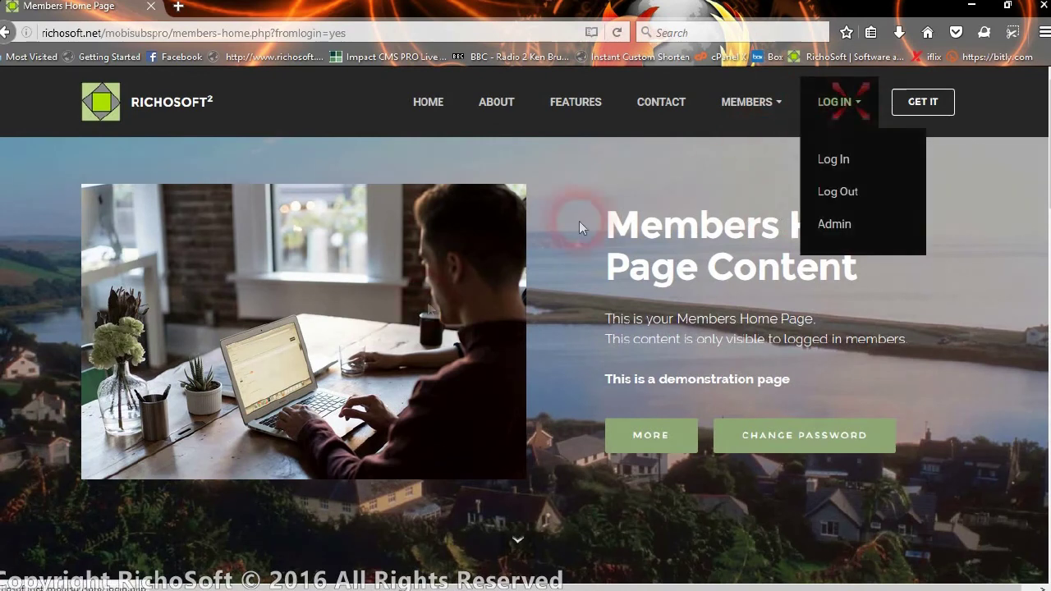
click(834, 160)
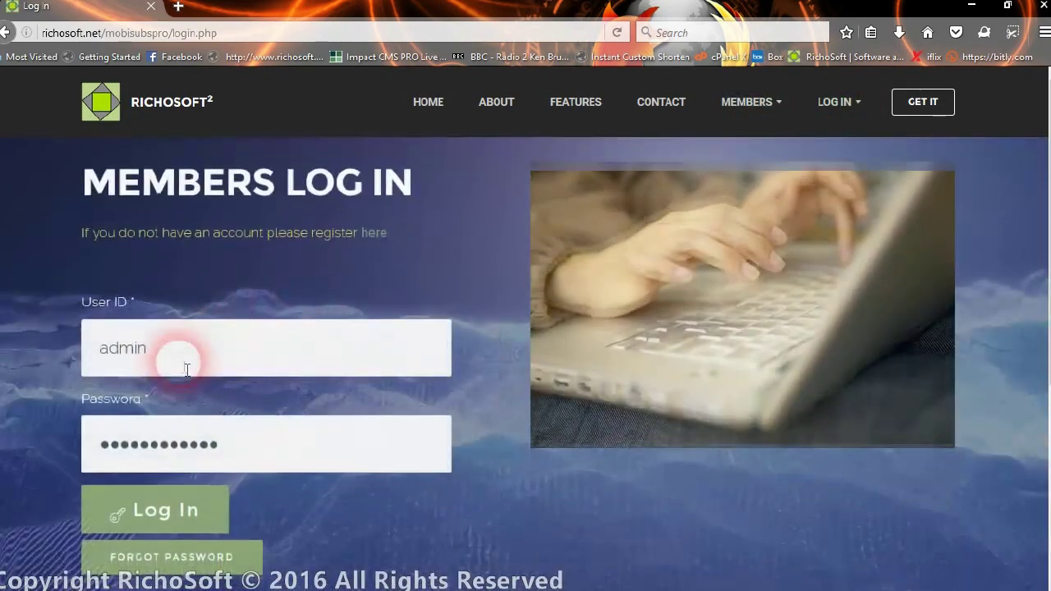
double_click(175, 356)
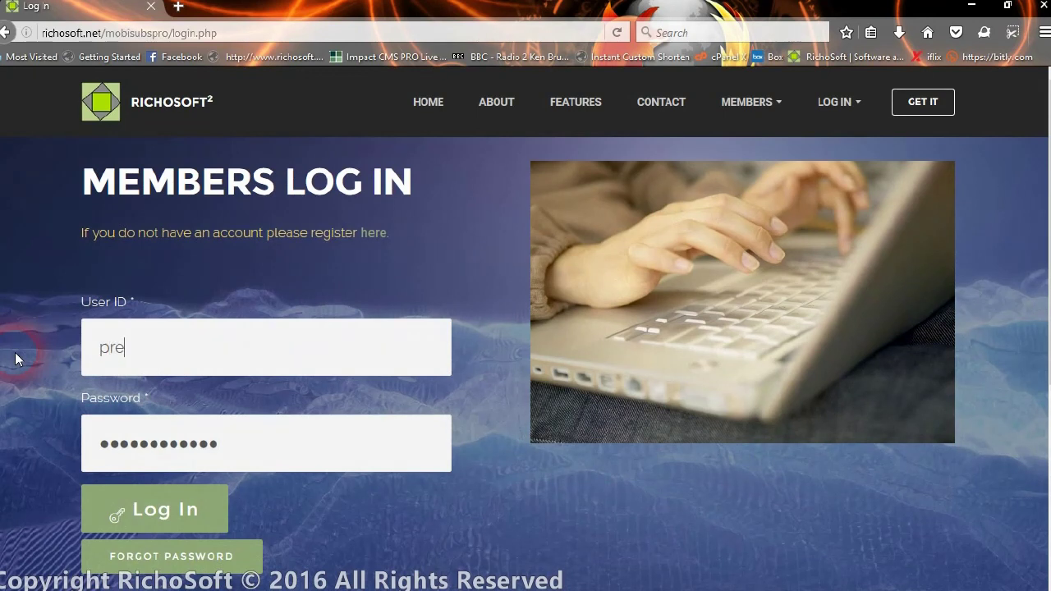
drag(237, 444, 95, 462)
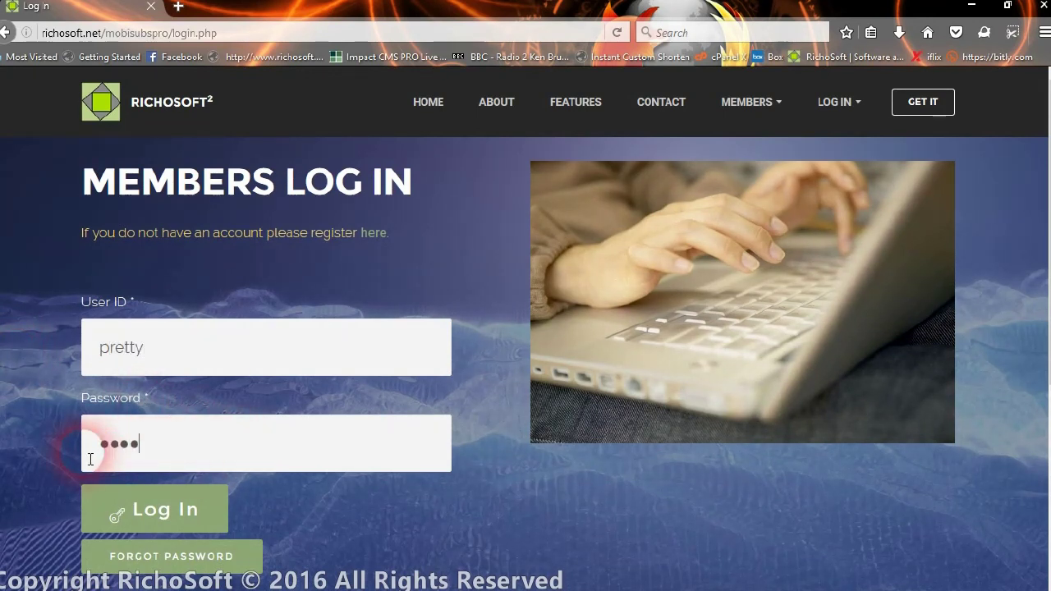
click(161, 509)
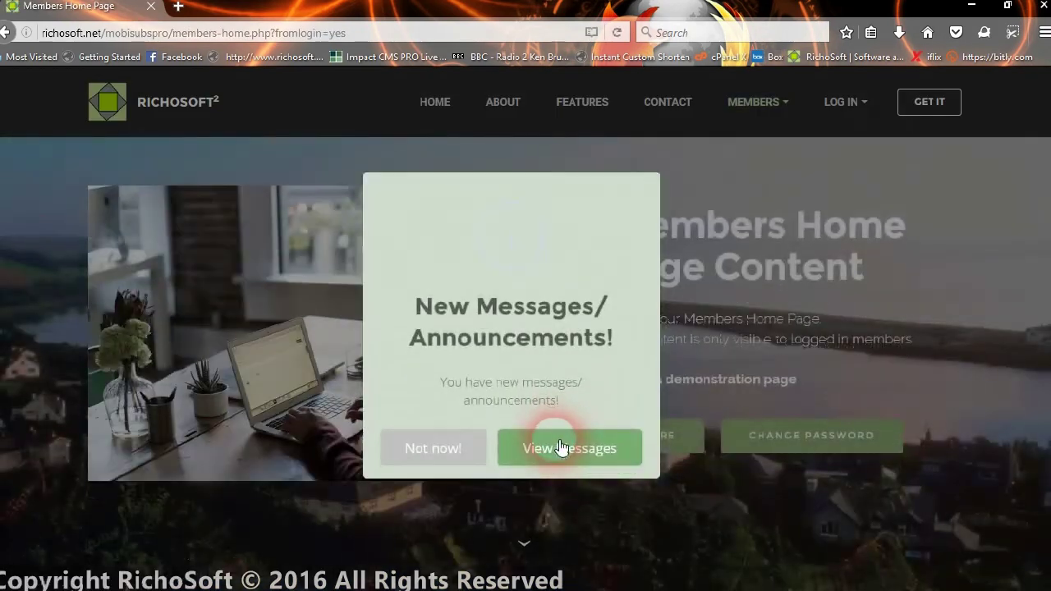
- Dismiss the new-messages notice and scroll through the all-users announcement about encrypted passwords
click(561, 444)
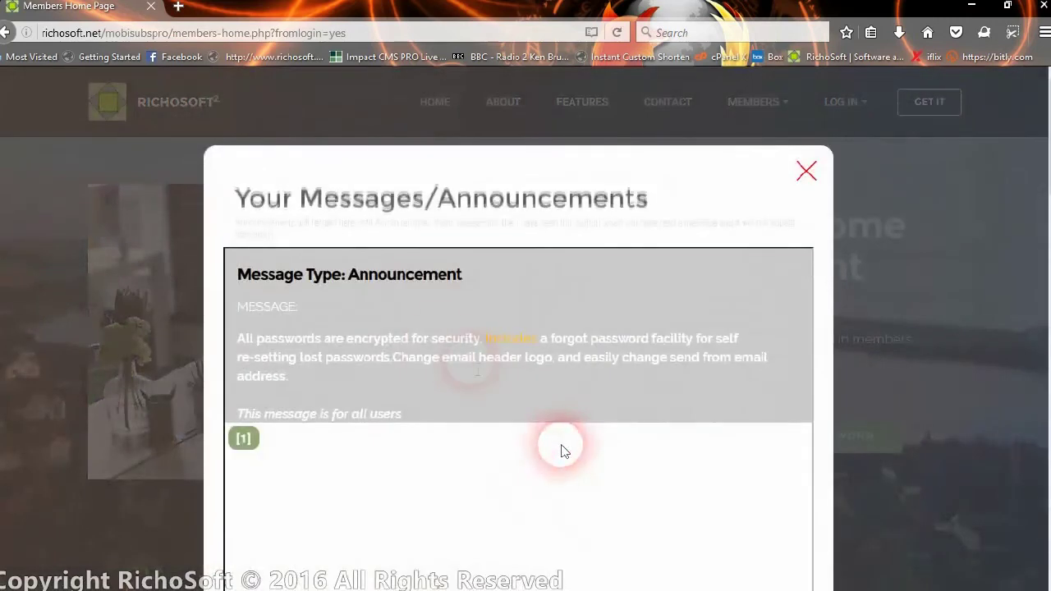
scroll(453, 487, down, 2)
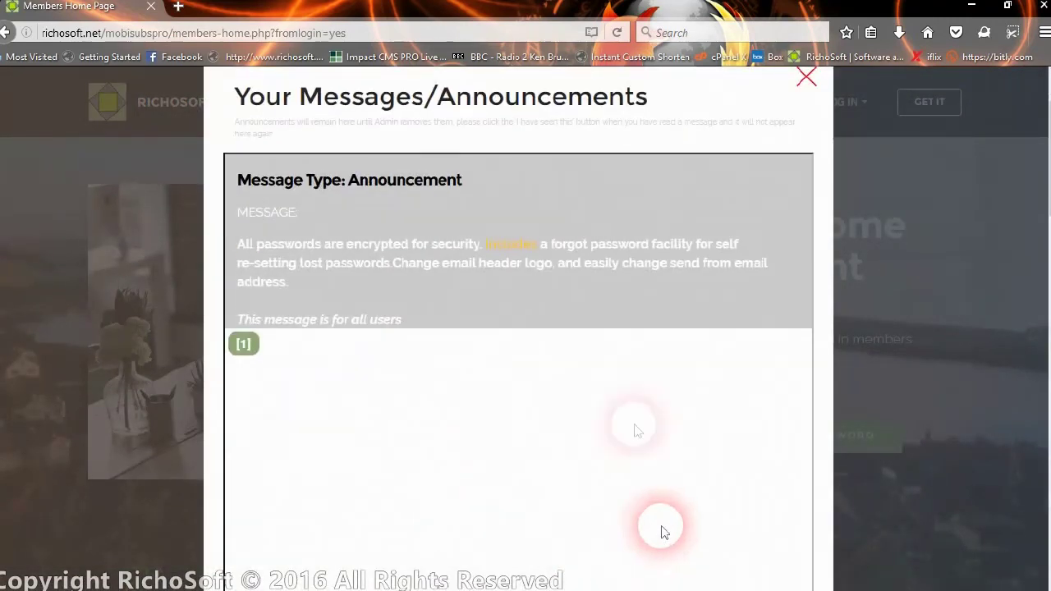
scroll(594, 359, down, 5)
scroll(620, 357, up, 7)
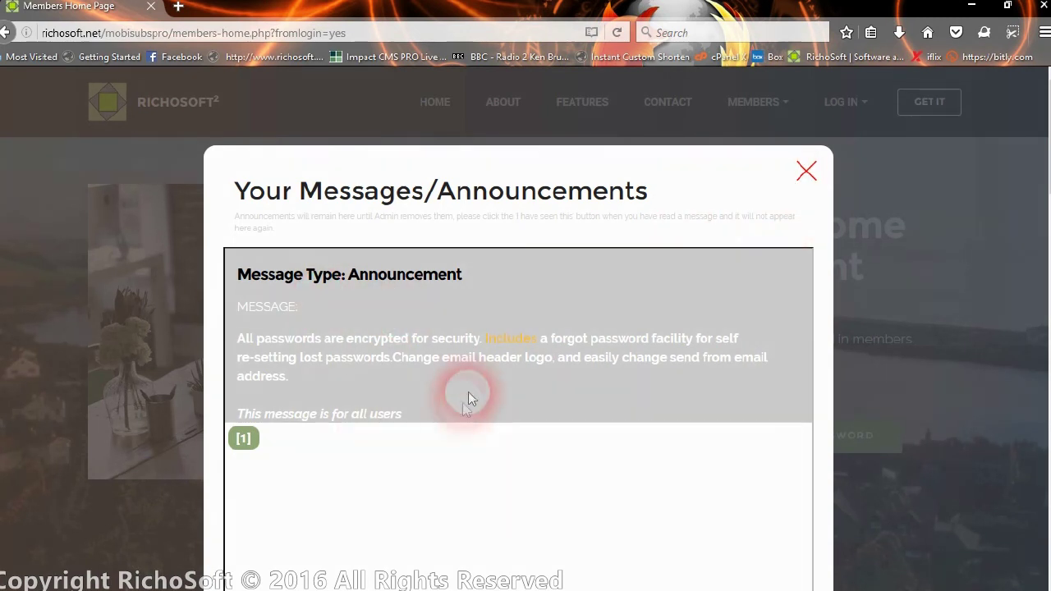
click(810, 176)
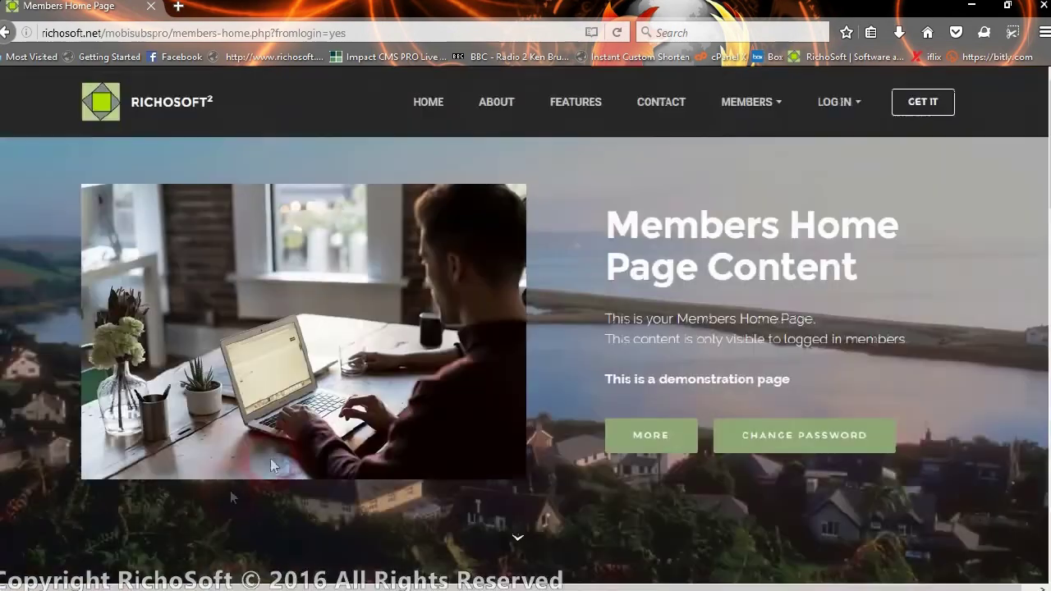
scroll(508, 429, down, 3)
scroll(509, 419, up, 3)
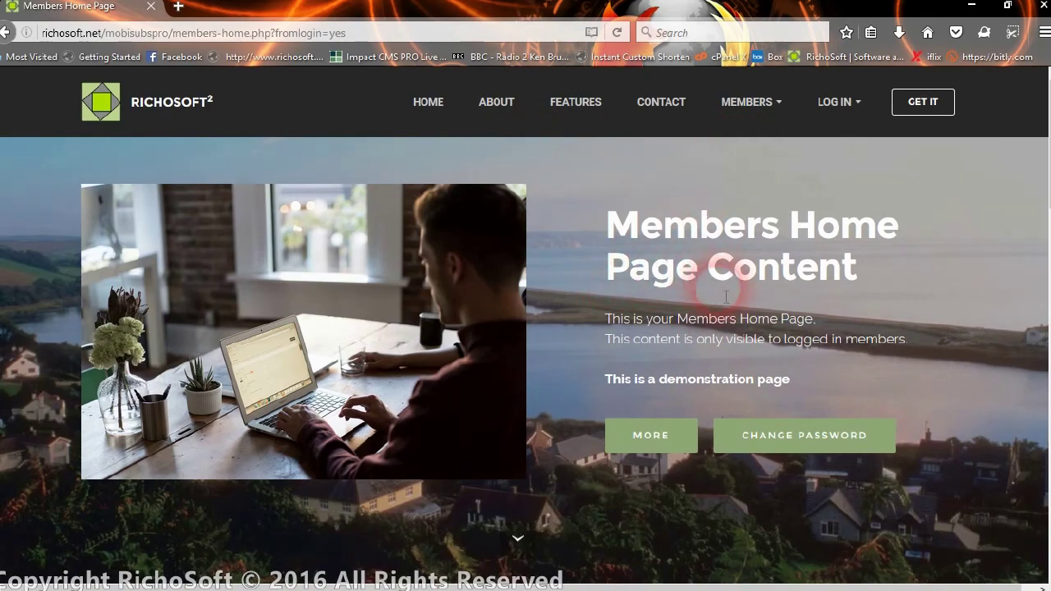
scroll(723, 295, down, 5)
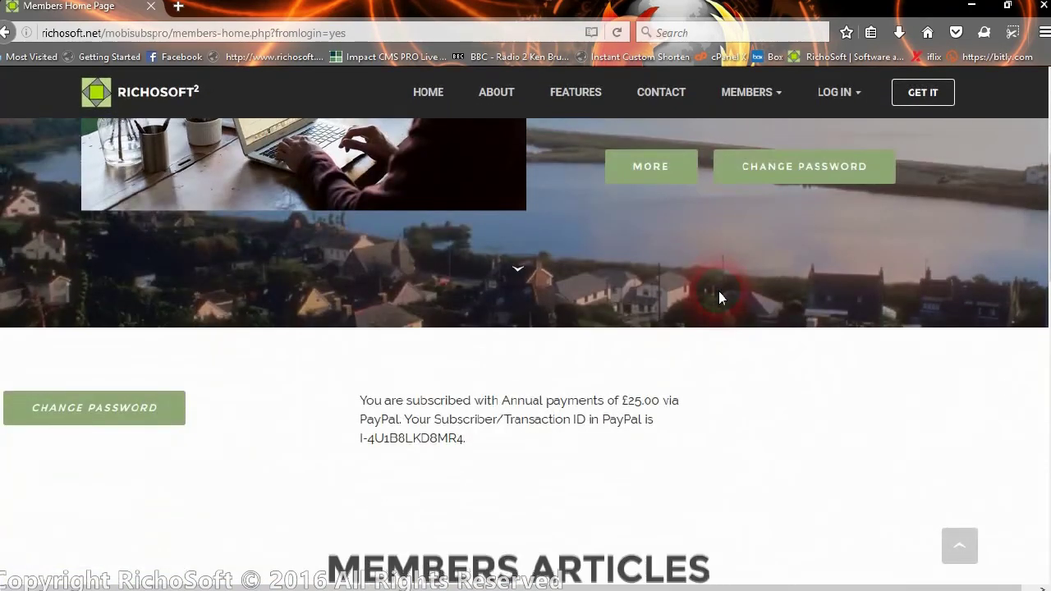
scroll(718, 292, down, 2)
scroll(718, 291, up, 6)
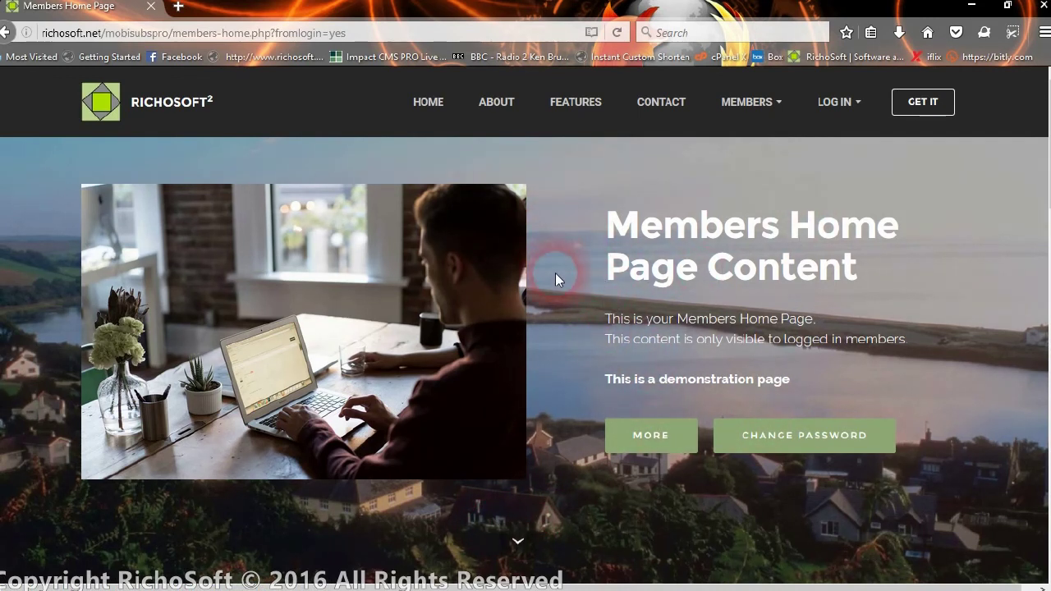
scroll(555, 274, down, 2)
scroll(555, 273, up, 2)
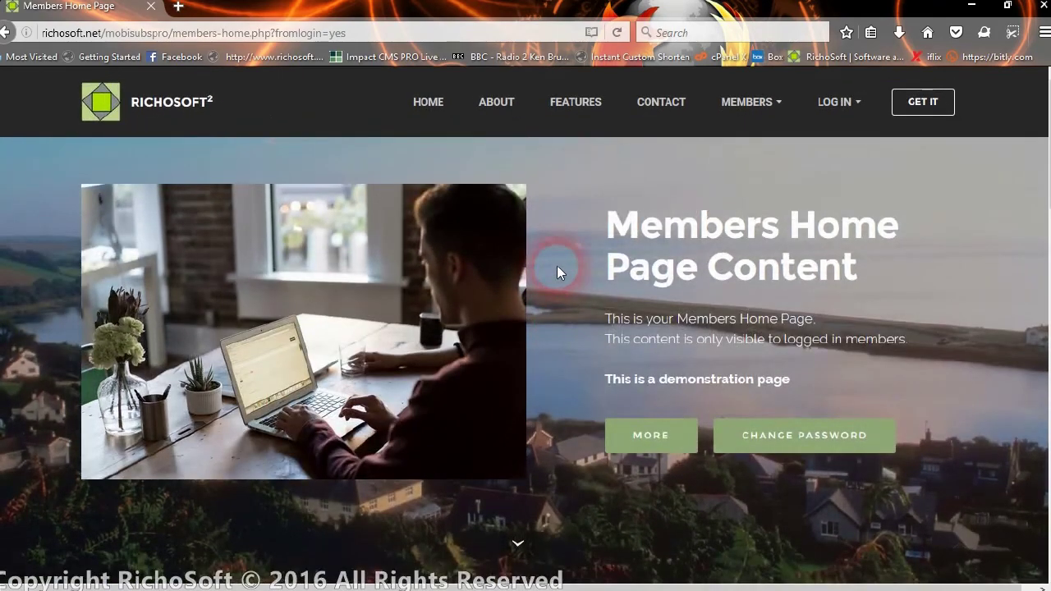